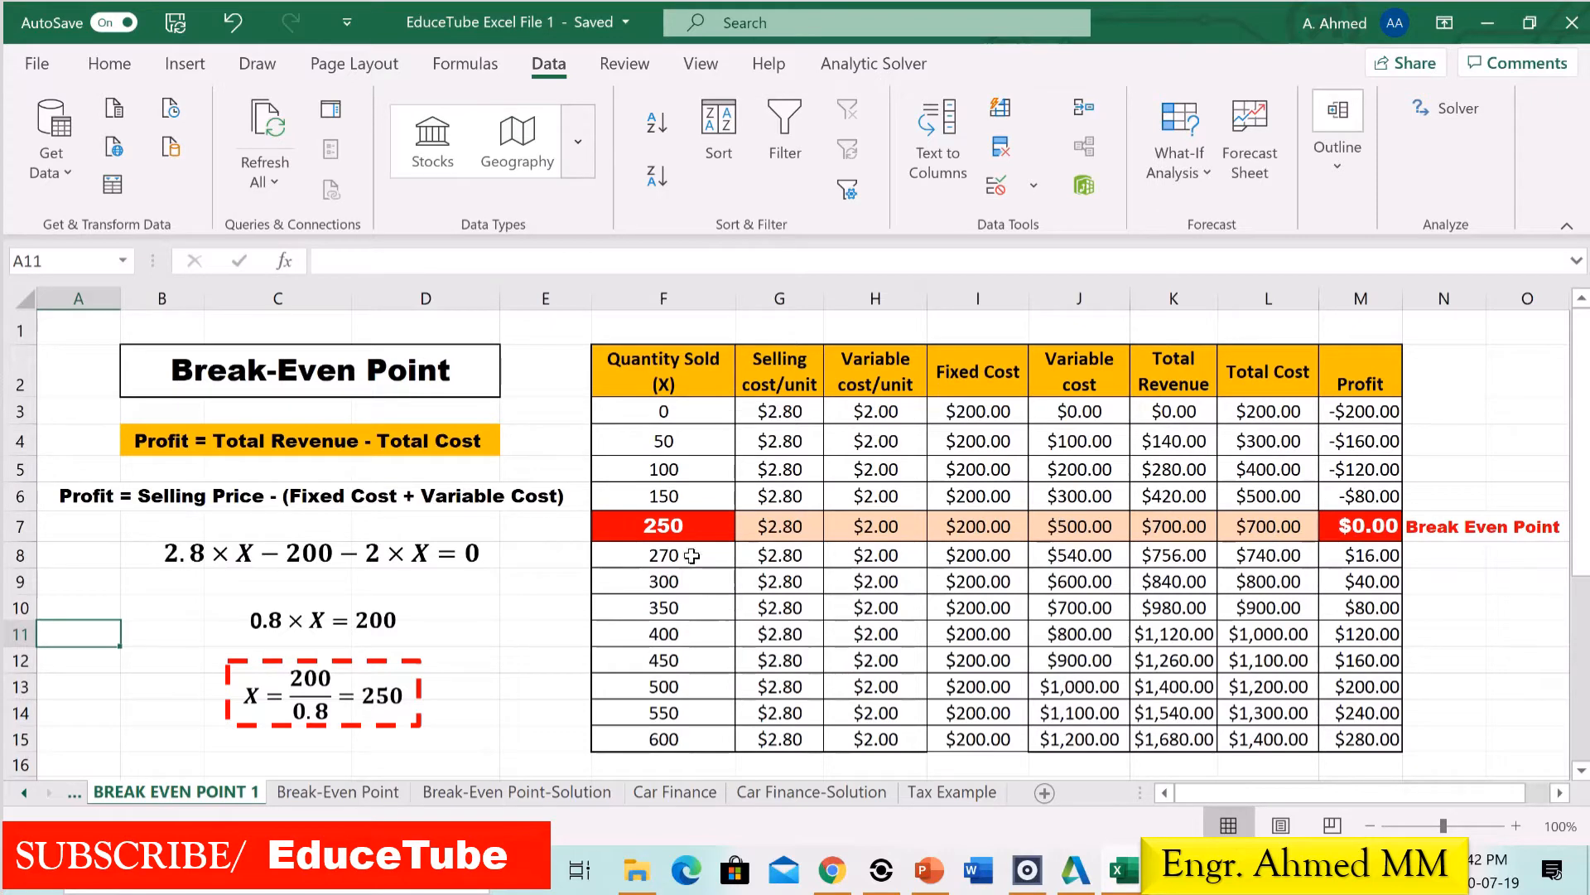
Clear the break-even quantity in F7 and start a Goal Seek with the profit cell M7 as the set cell.
{"action": "left_click", "coordinate": [659, 523]}
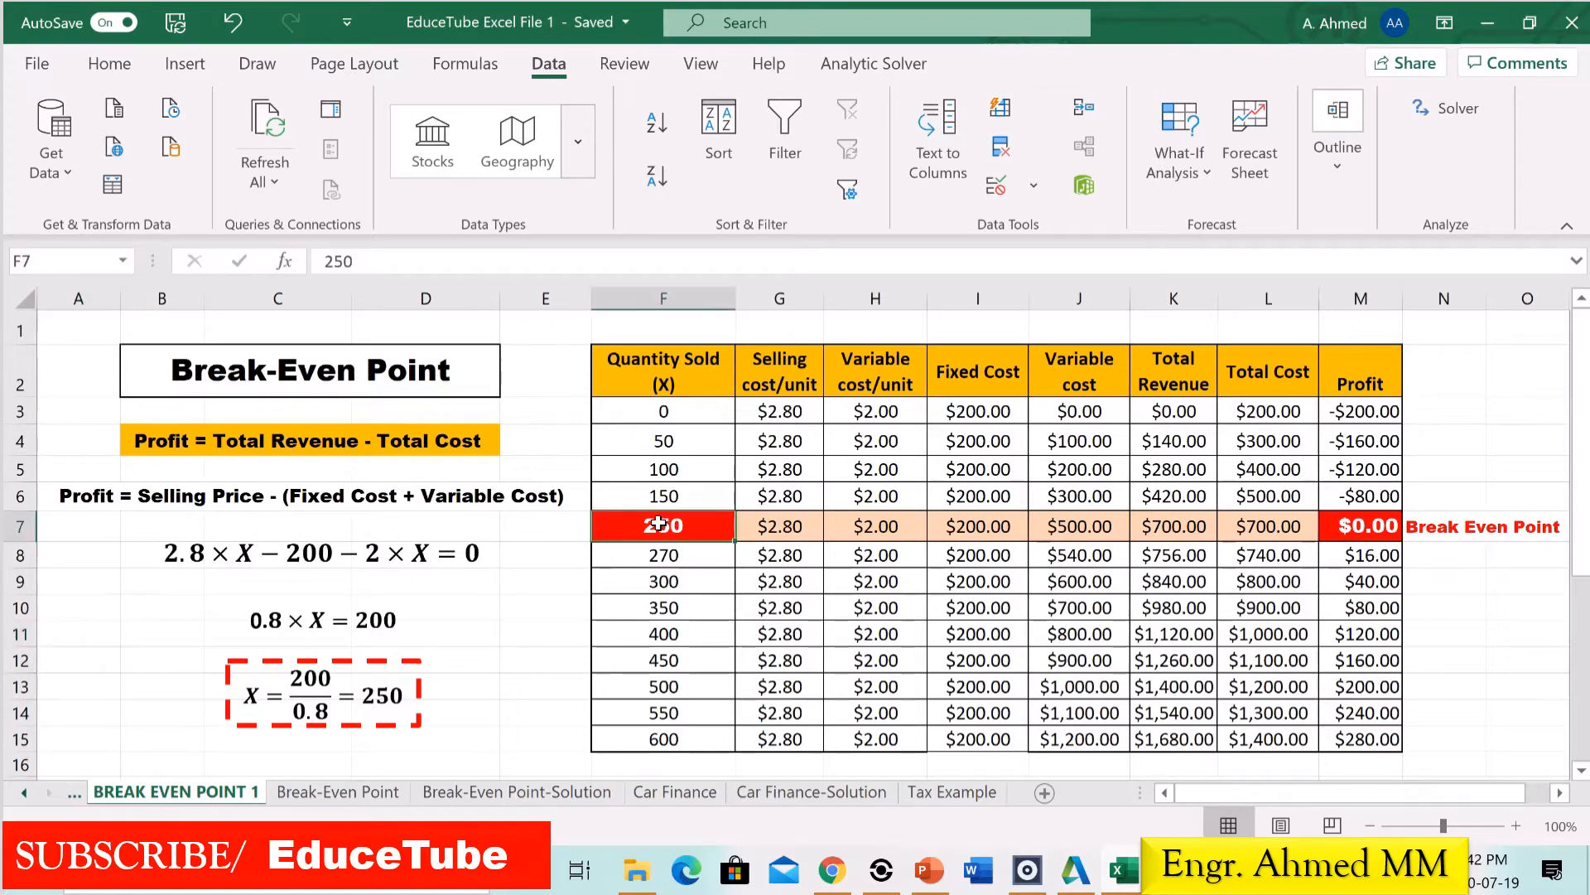
{"action": "key", "text": "Delete"}
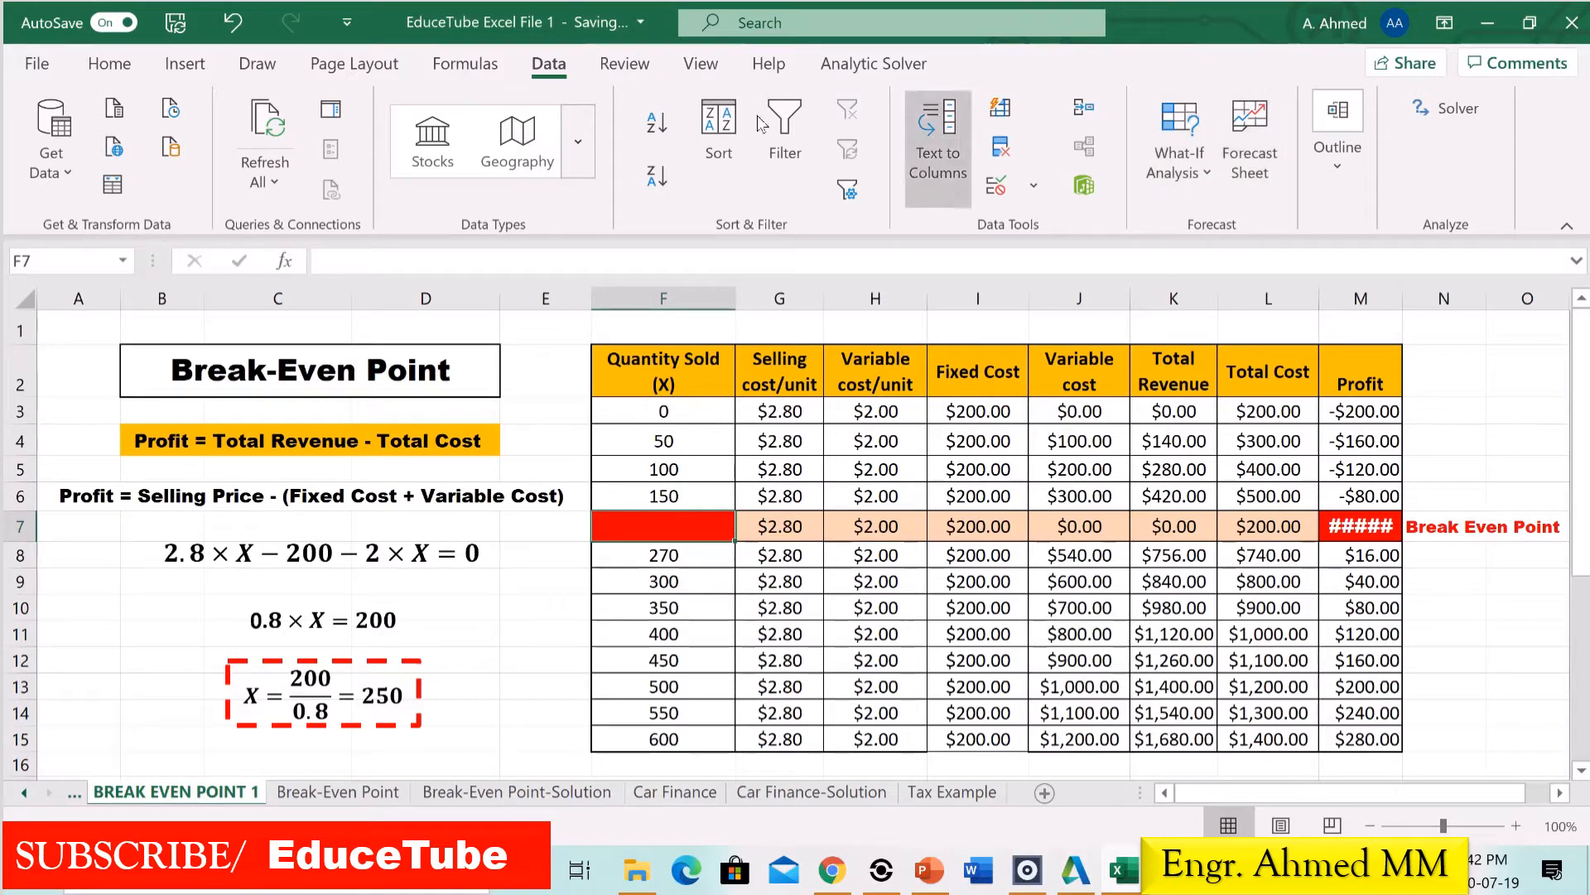
{"action": "left_click", "coordinate": [1203, 171]}
{"action": "left_click", "coordinate": [1229, 267]}
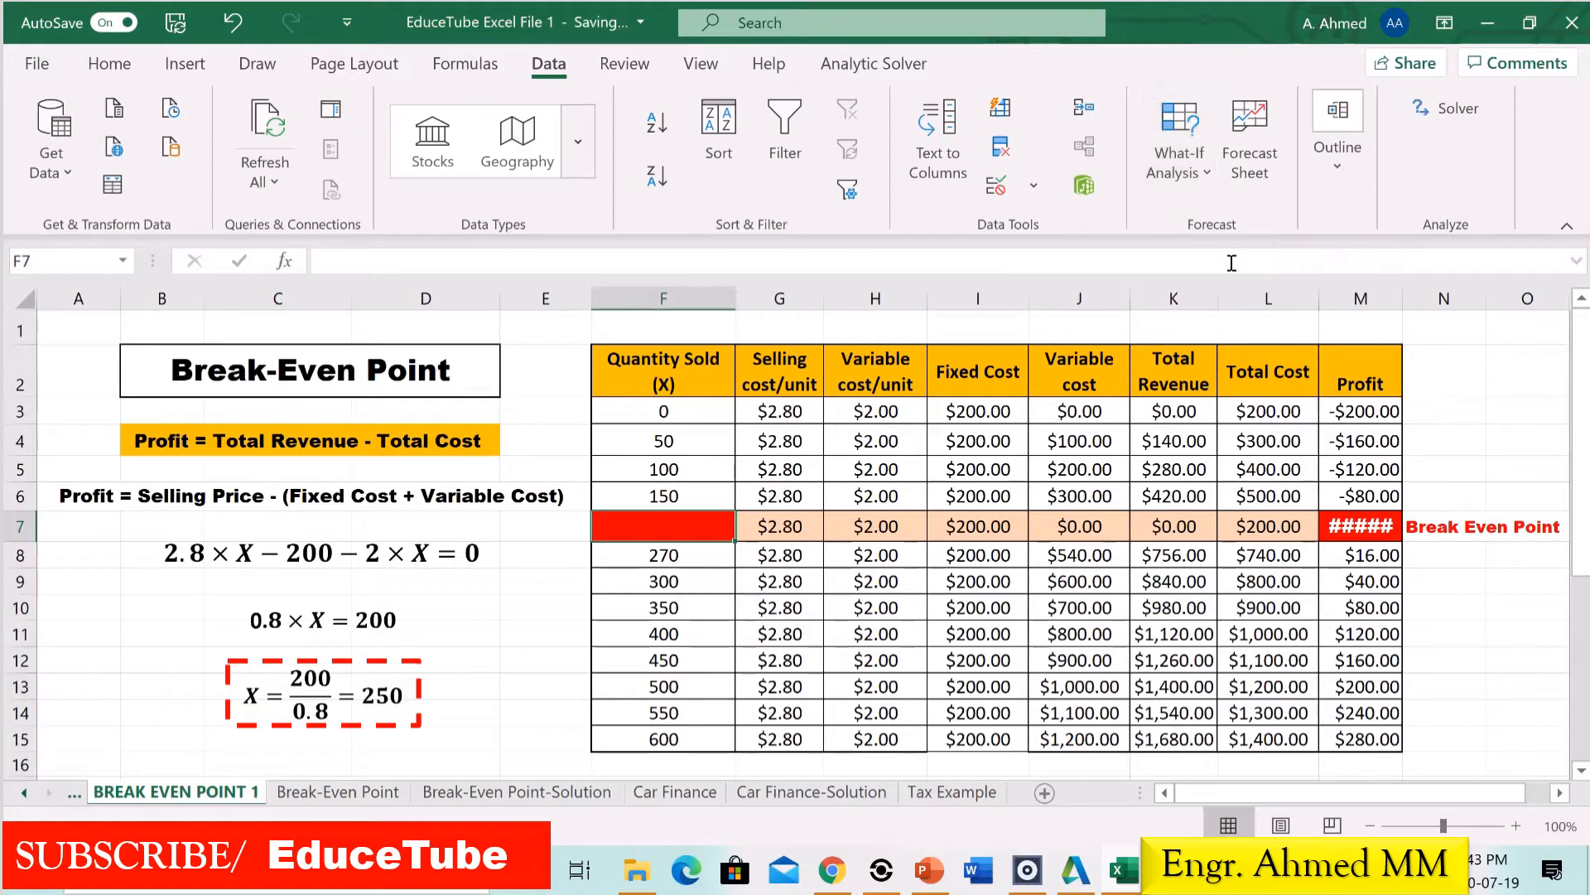
{"action": "left_click_drag", "start_coordinate": [965, 569], "coordinate": [653, 333]}
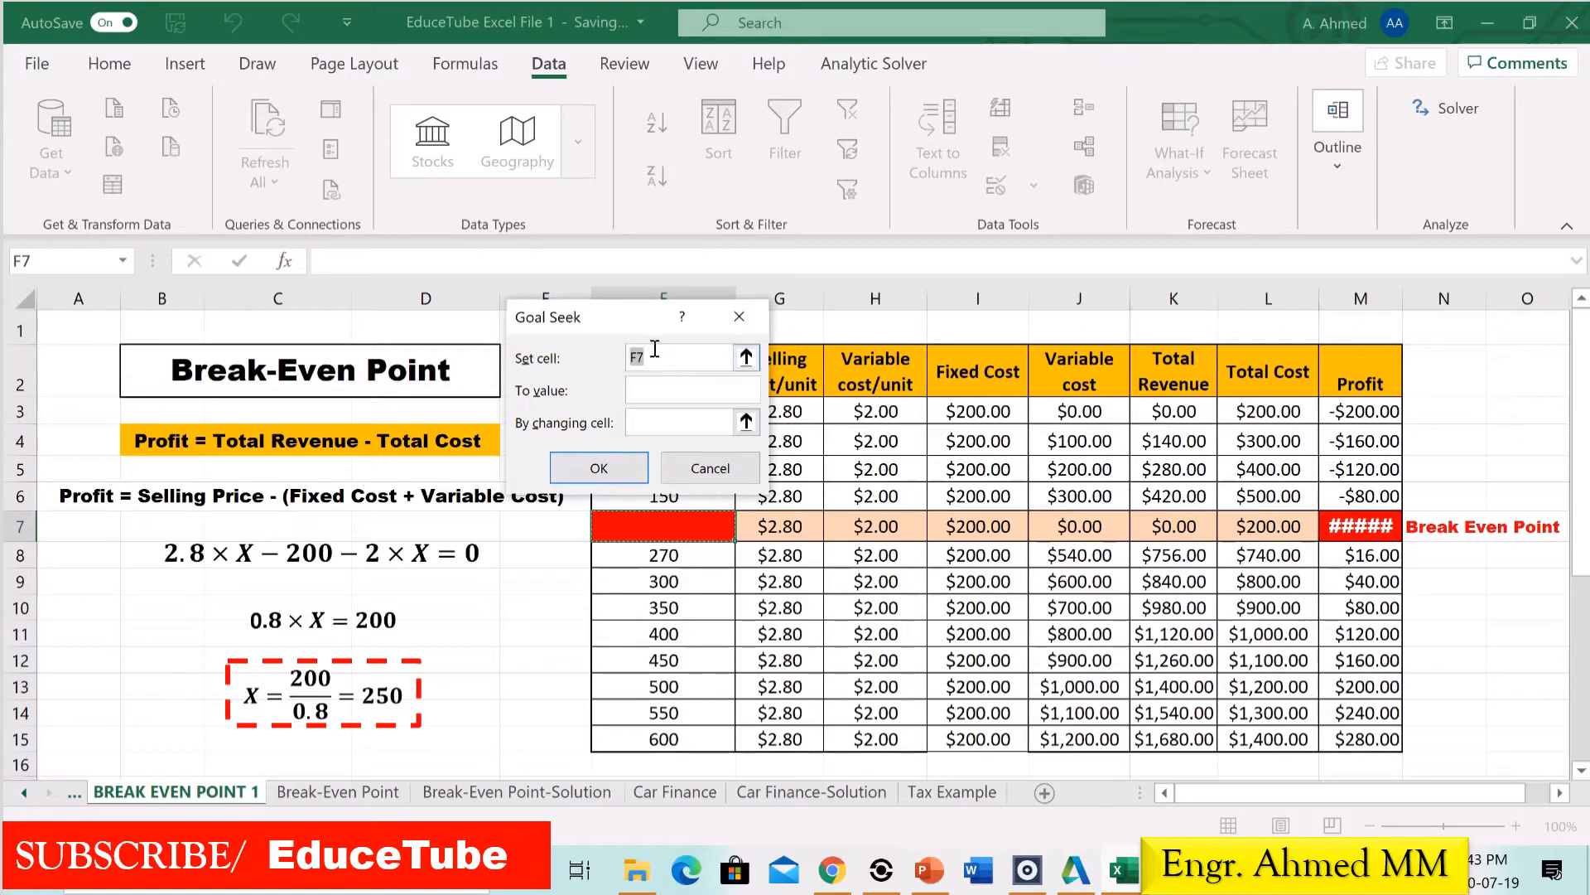
{"action": "left_click_drag", "start_coordinate": [654, 351], "coordinate": [627, 357]}
{"action": "key", "text": "BackSpace"}
{"action": "left_click", "coordinate": [1356, 524]}
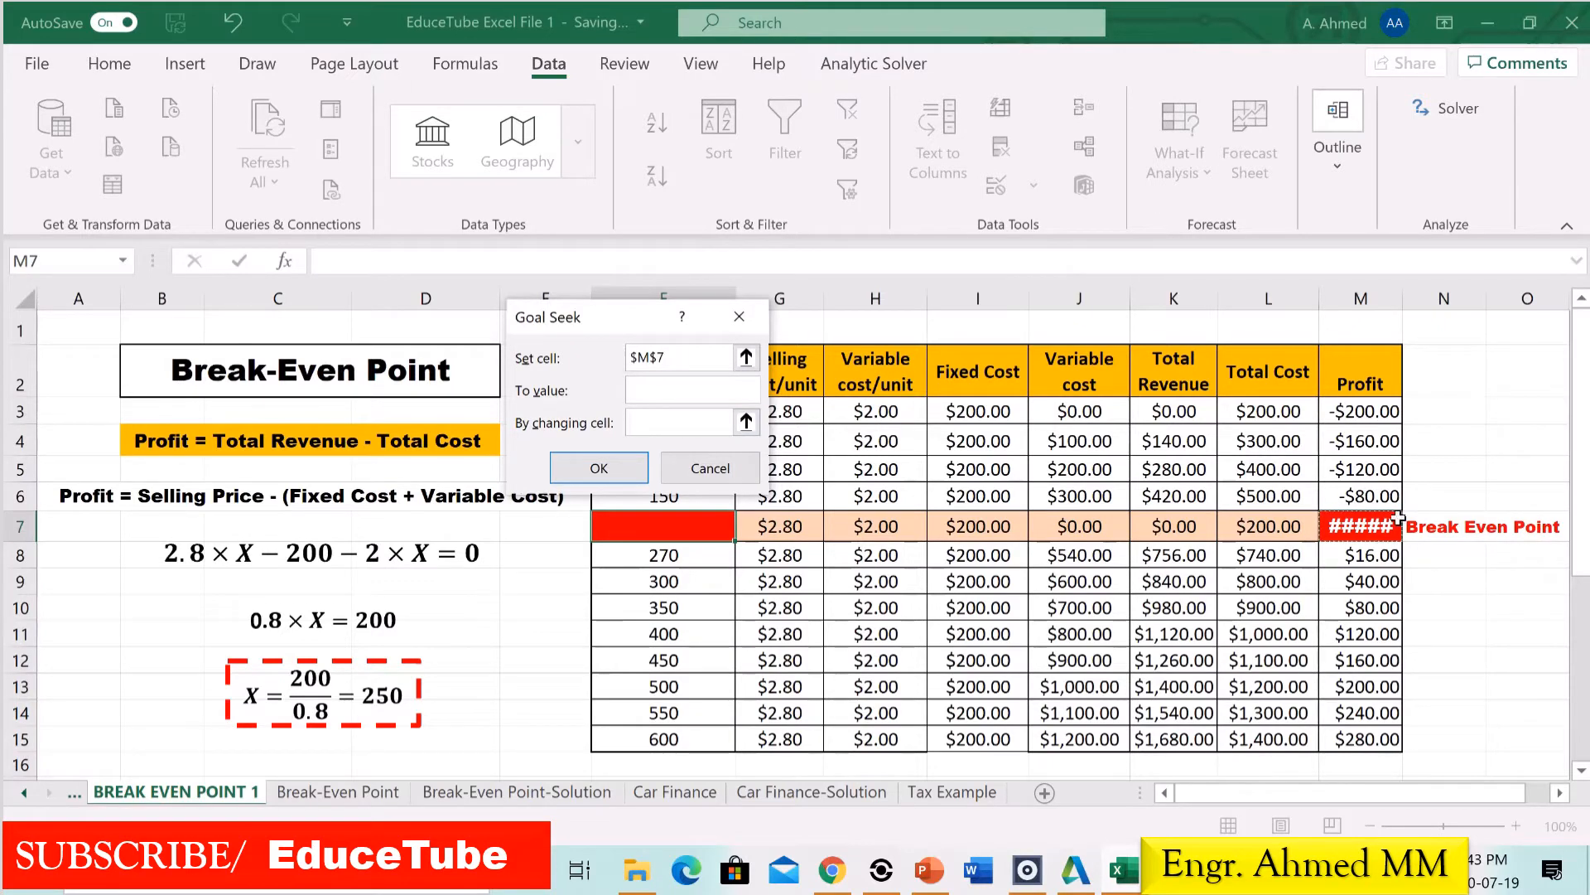
Run the Goal Seek to a value of 0 by changing cell F7, and accept the solution.
{"action": "left_click", "coordinate": [654, 391]}
{"action": "left_click_drag", "start_coordinate": [623, 331], "coordinate": [1081, 308]}
{"action": "key", "text": "Tab"}
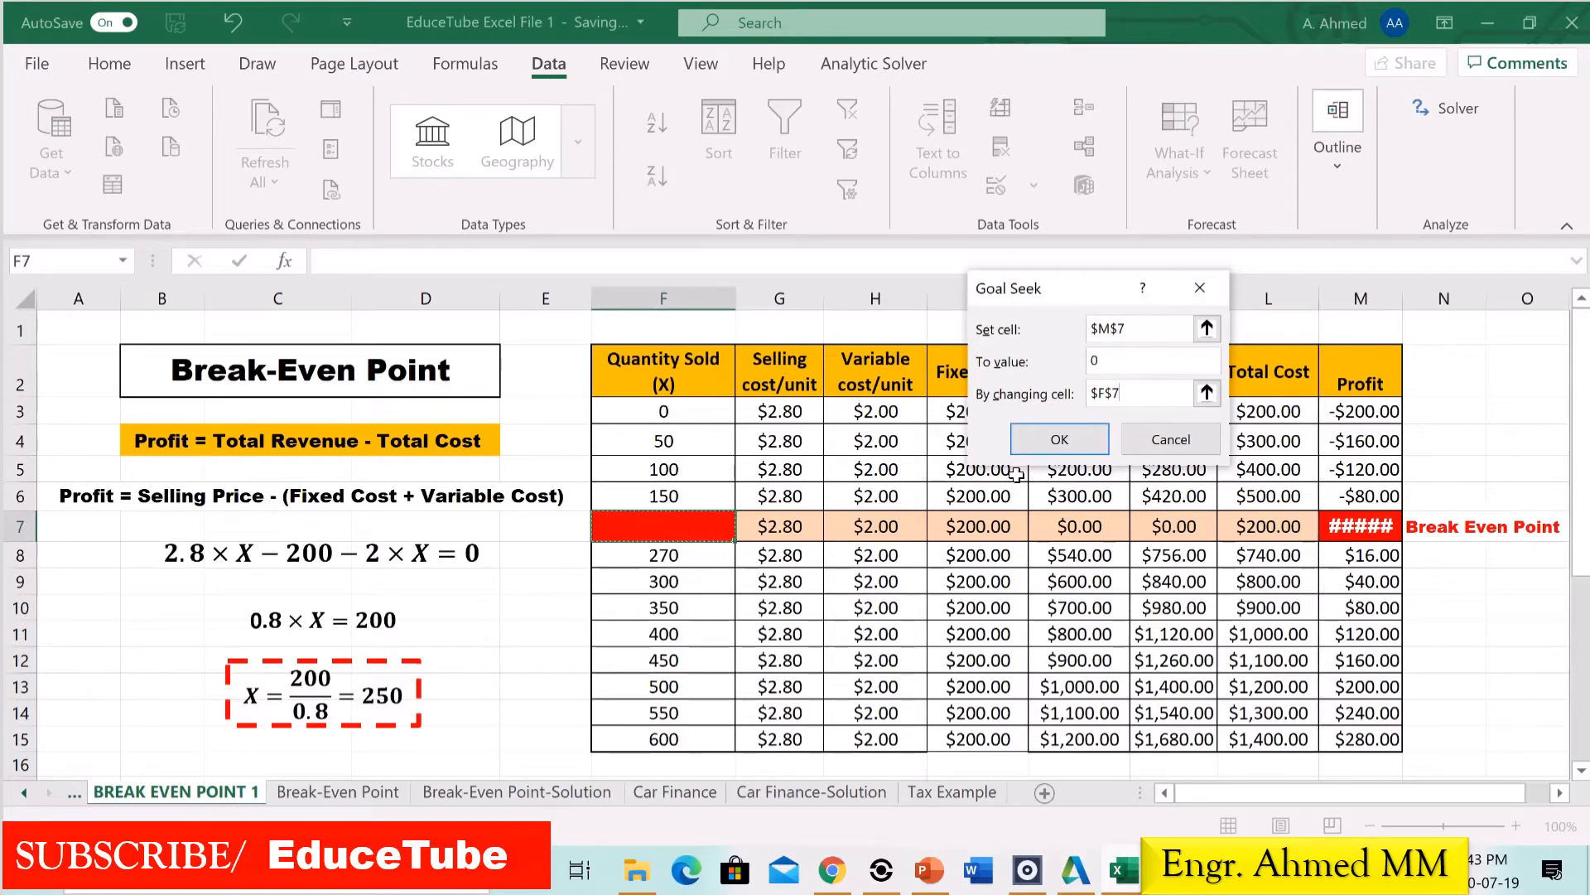
{"action": "left_click", "coordinate": [1036, 444]}
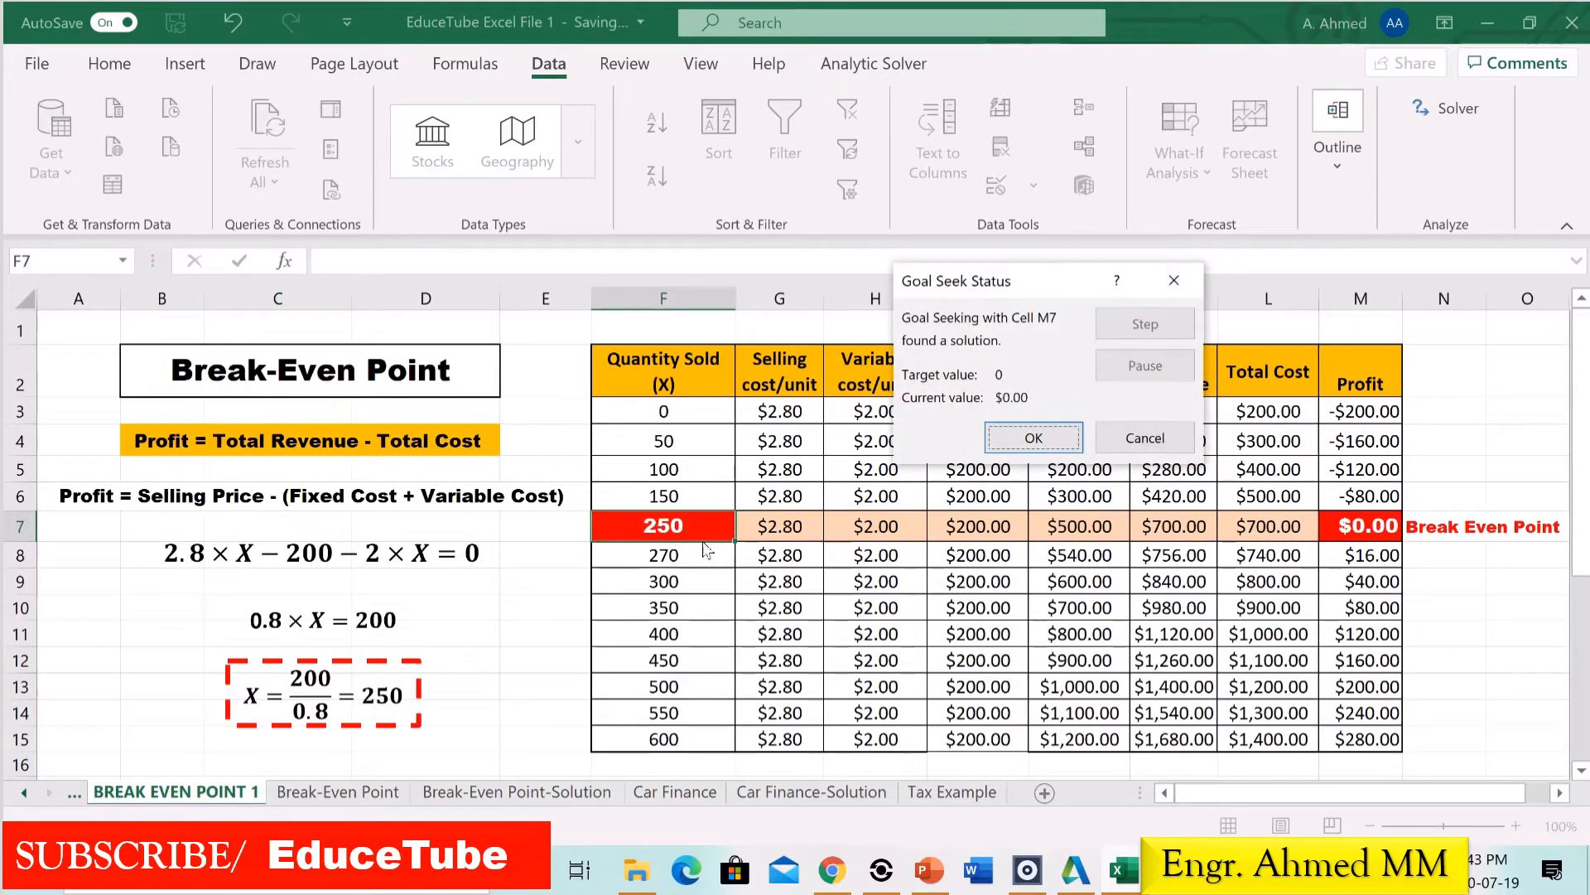
{"action": "left_click", "coordinate": [1028, 441]}
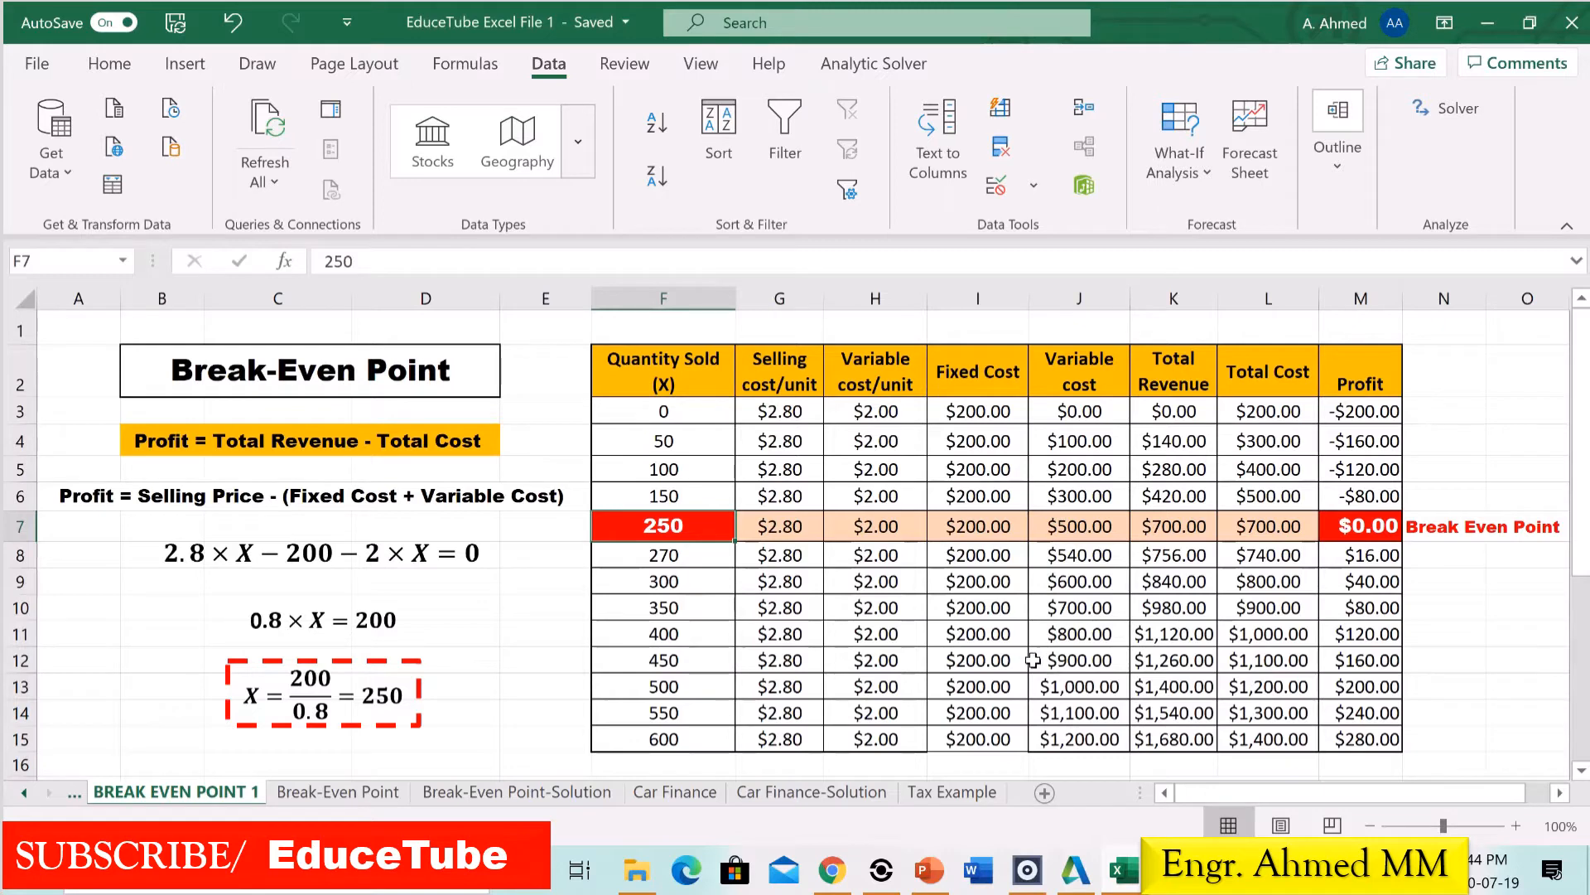
Open the Break-Even Point sheet and examine the fixed cost, variable cost, selling price and number of items sold.
{"action": "left_click", "coordinate": [319, 793]}
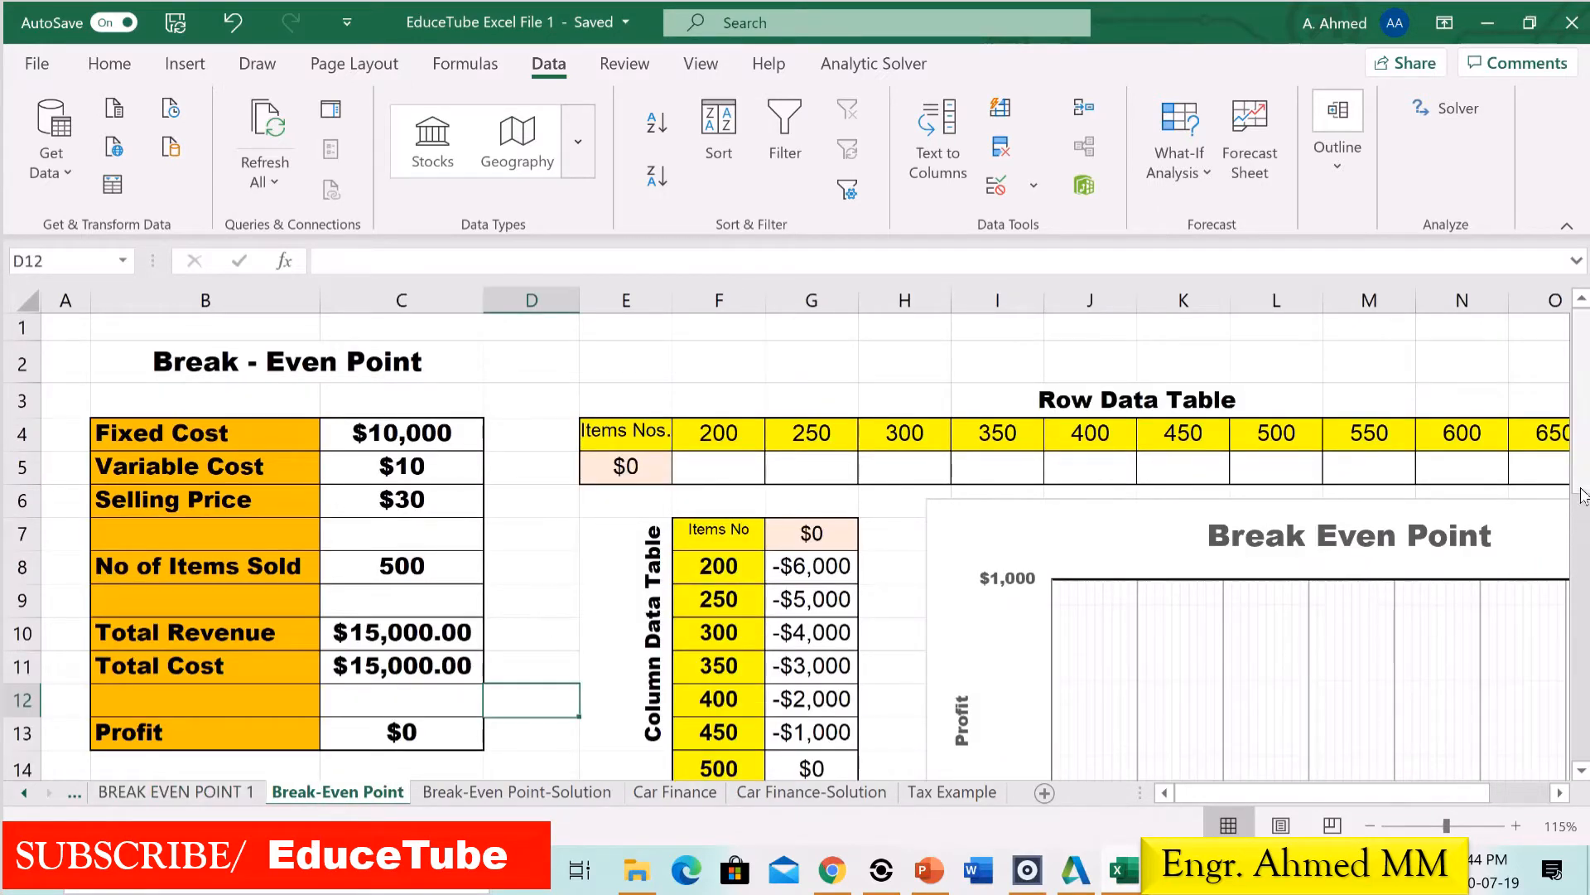
{"action": "left_click_drag", "start_coordinate": [1583, 478], "coordinate": [1587, 490]}
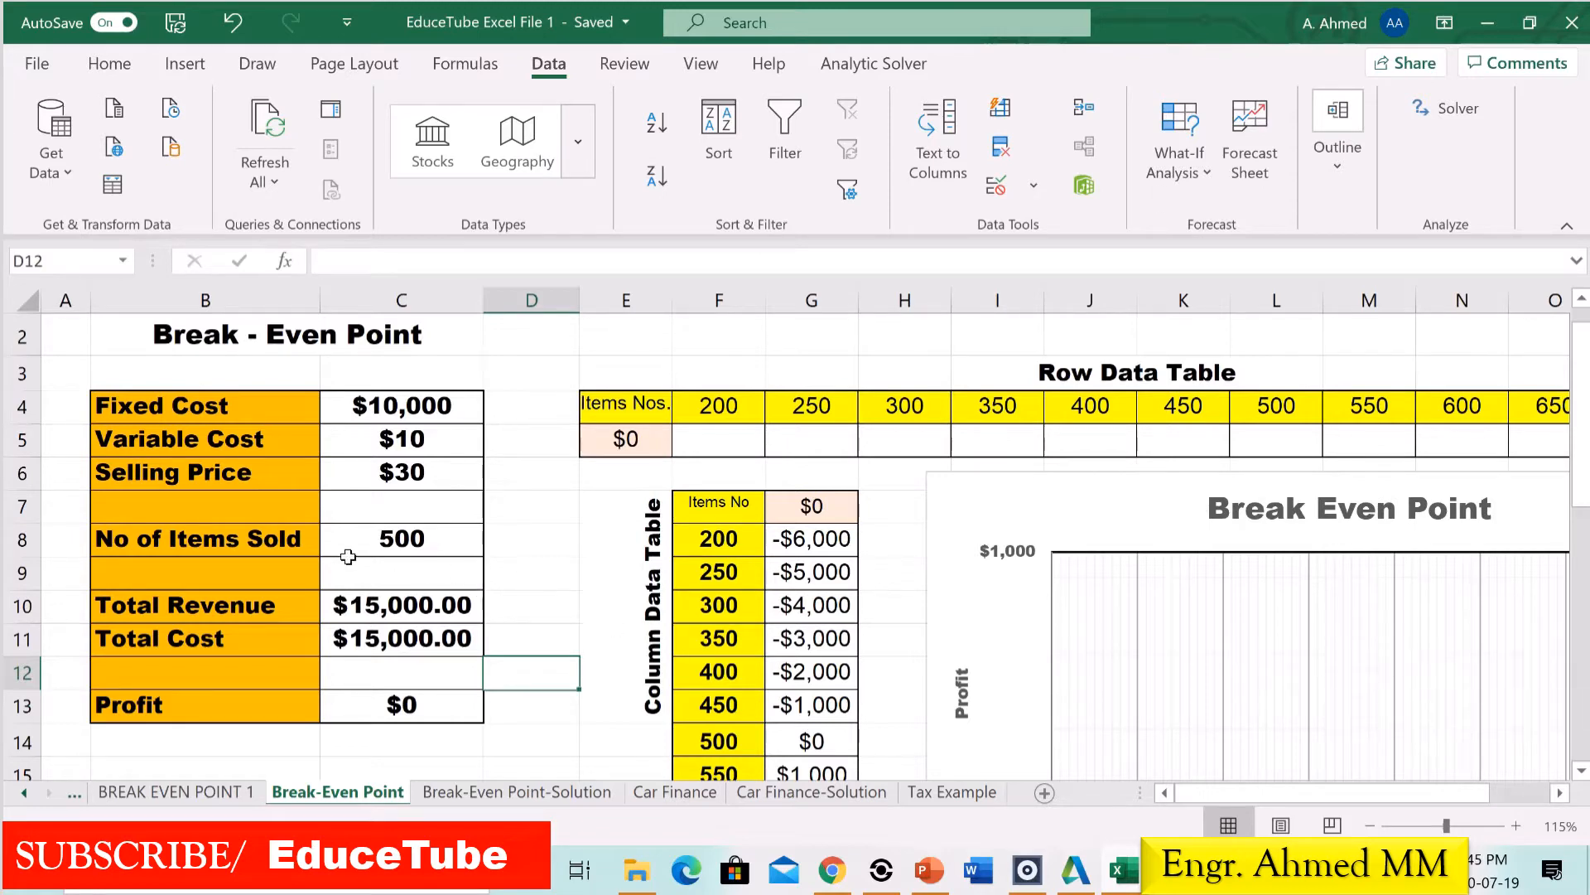
{"action": "left_click", "coordinate": [127, 407]}
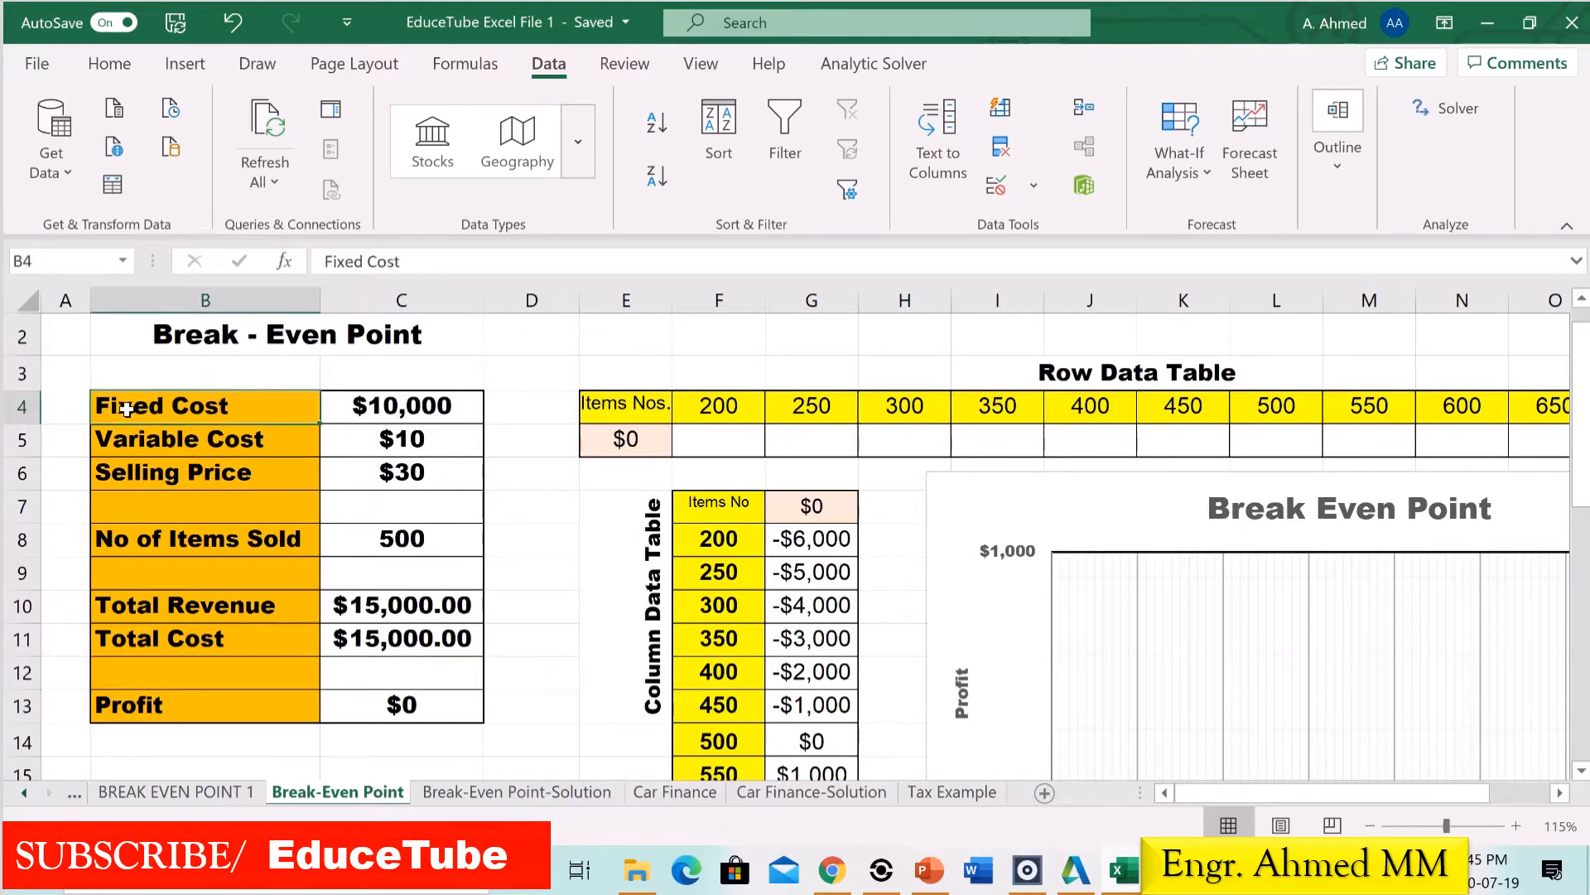
{"action": "left_click", "coordinate": [412, 406]}
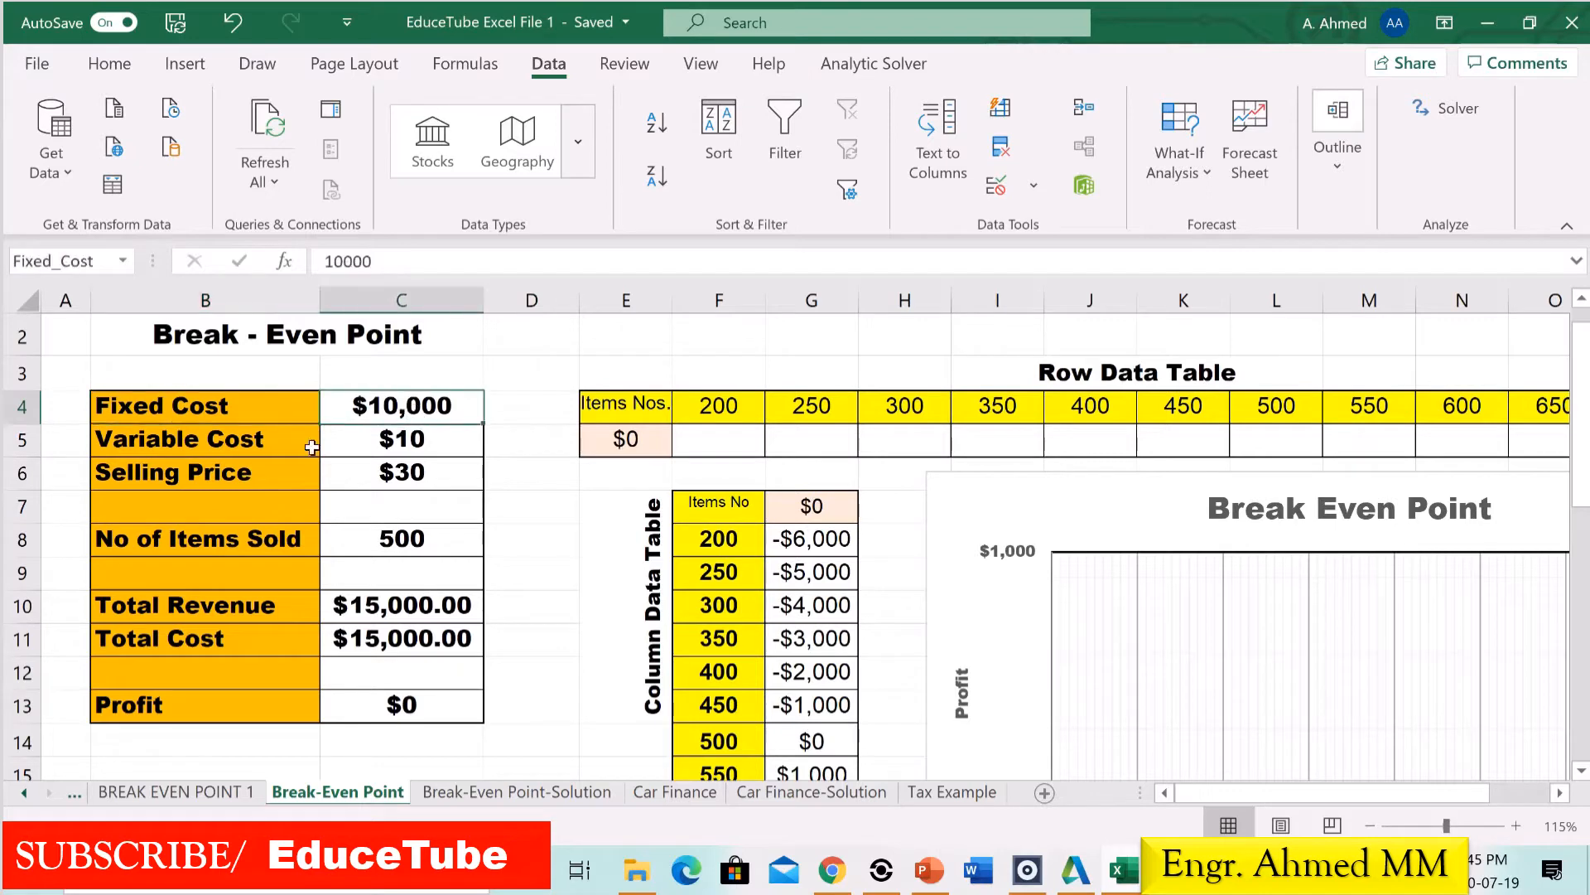
{"action": "left_click", "coordinate": [422, 440]}
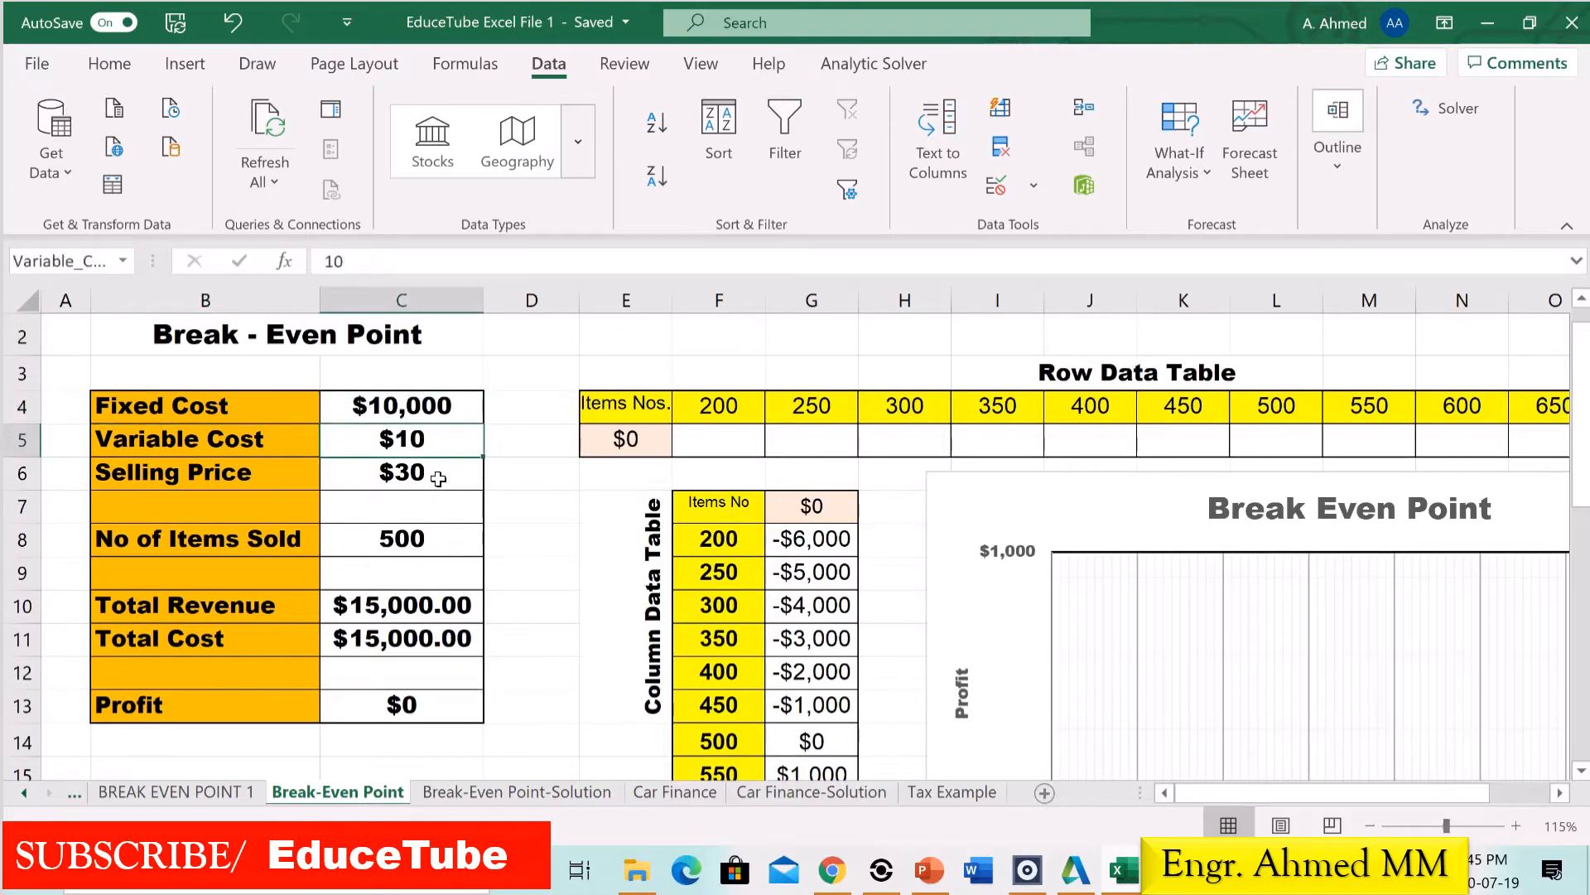
{"action": "left_click", "coordinate": [436, 481]}
{"action": "left_click", "coordinate": [436, 539]}
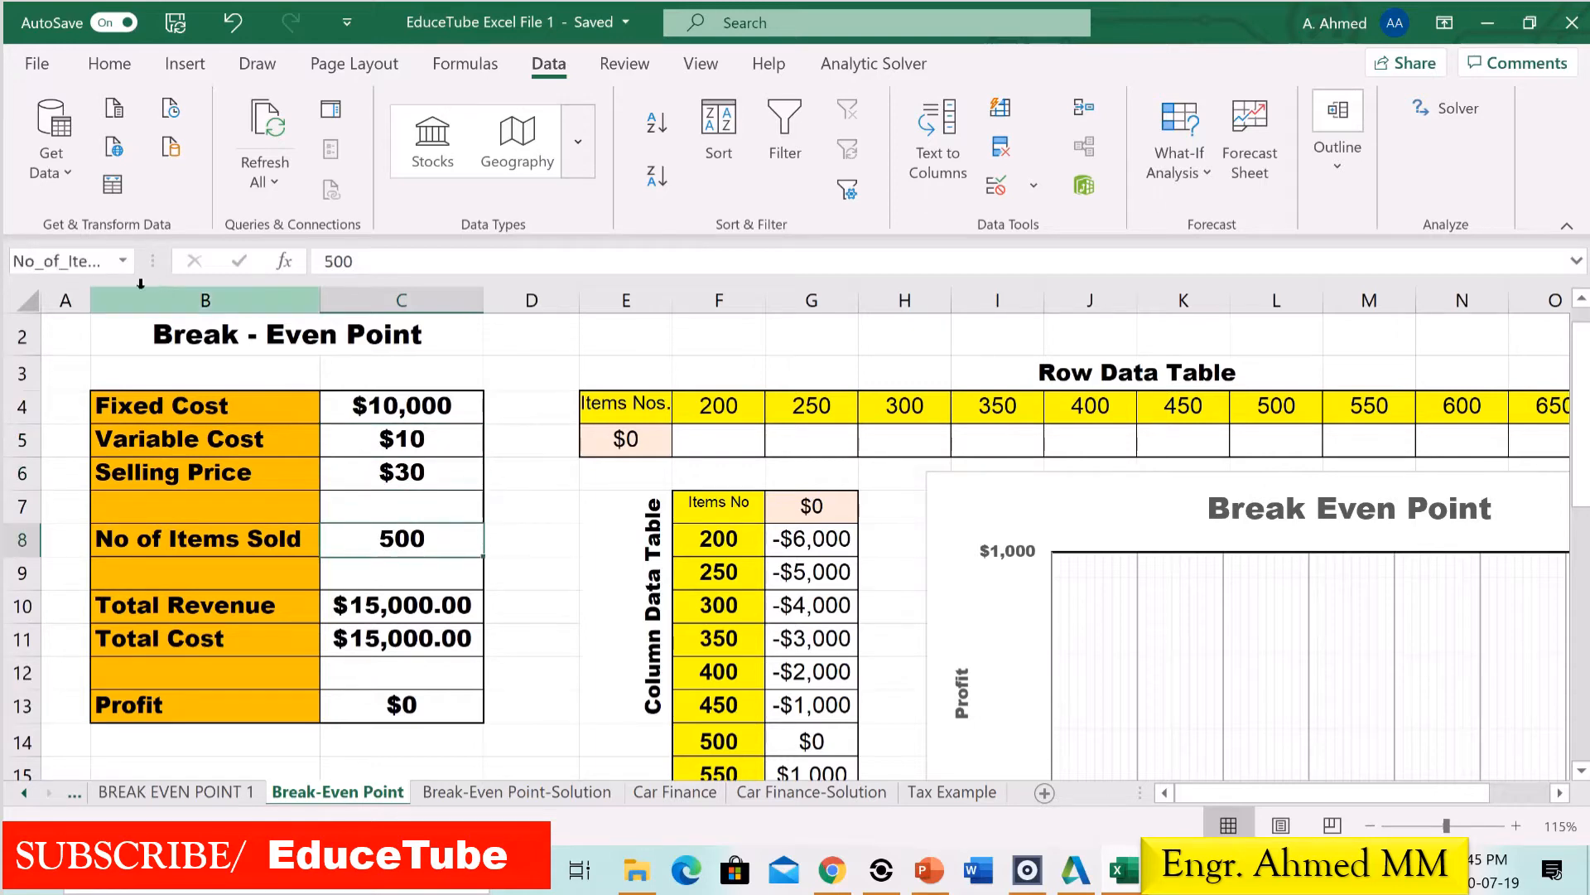
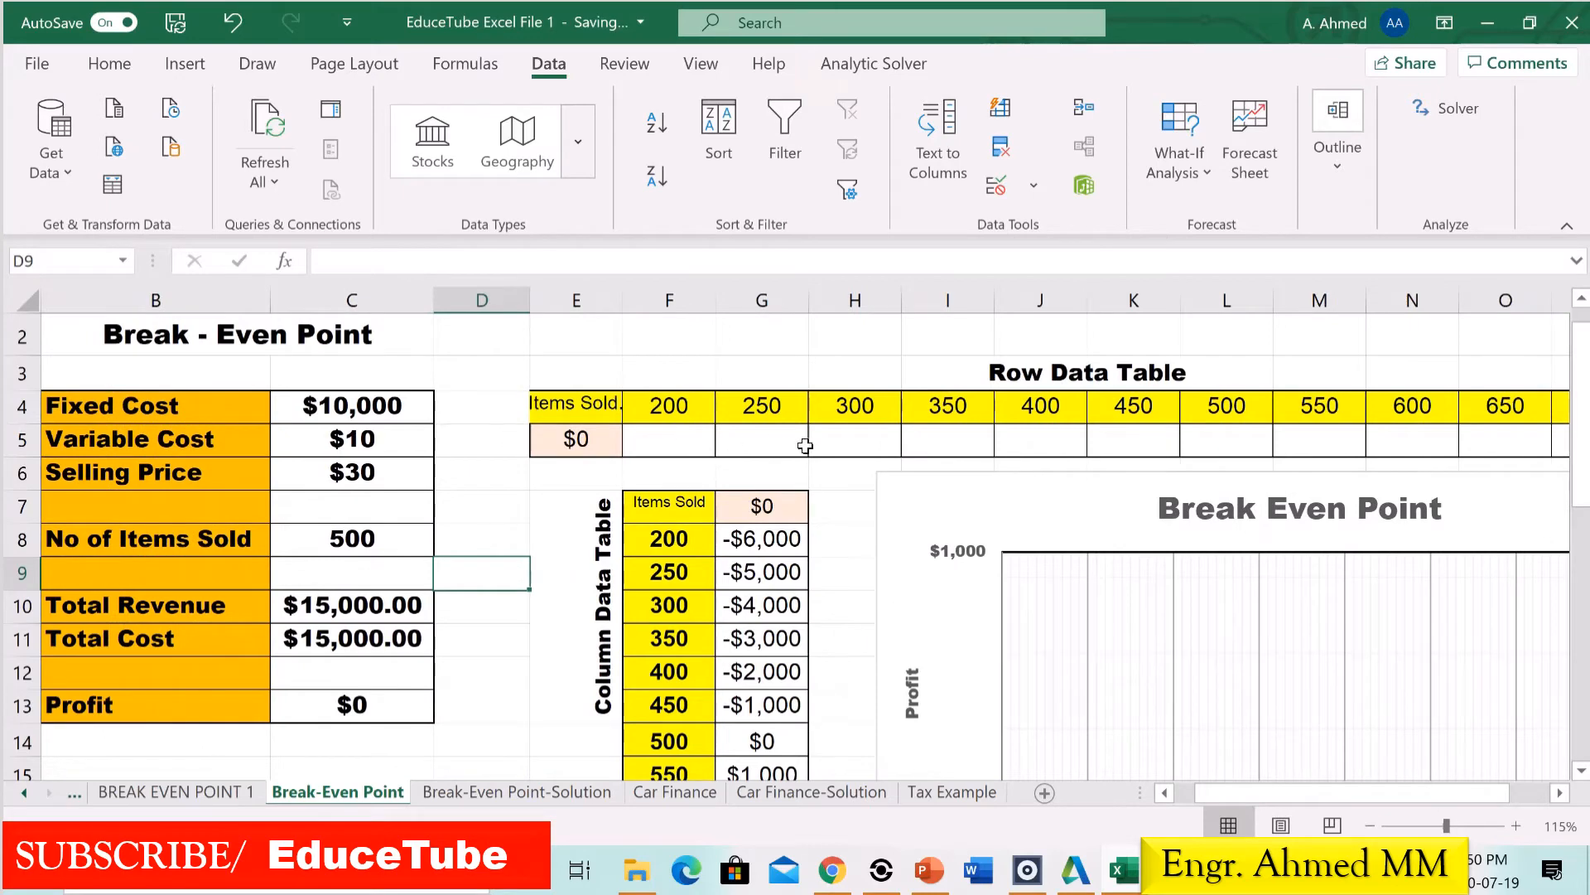
Replace the content of E5 in the row data table with the formula =Profit, referencing cell C13.
{"action": "left_click", "coordinate": [570, 438]}
{"action": "key", "text": "Delete"}
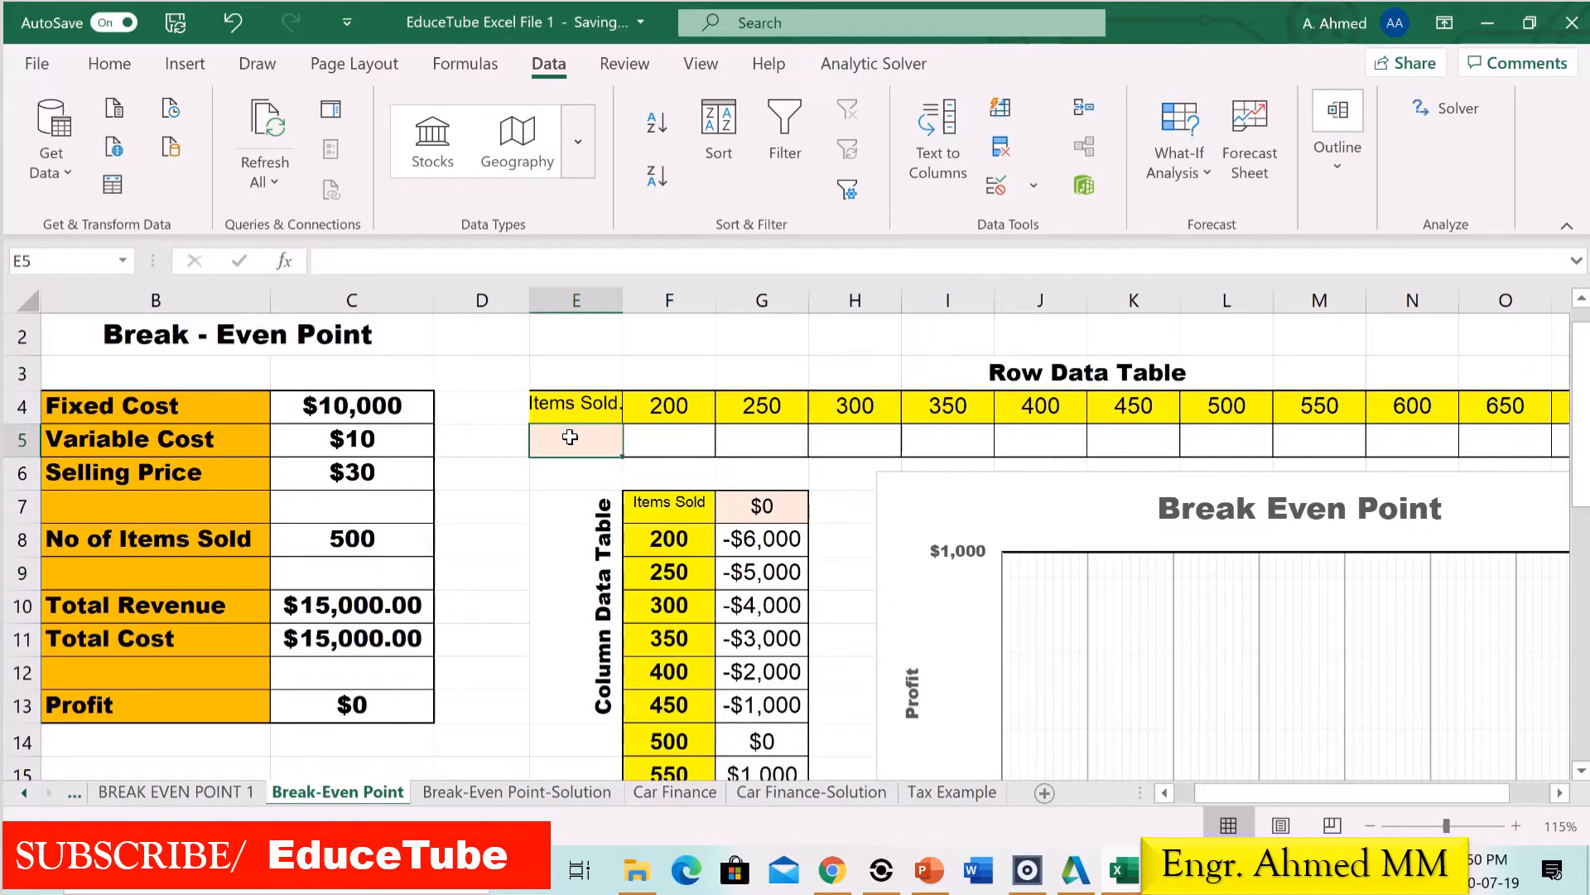
{"action": "type", "text": "="}
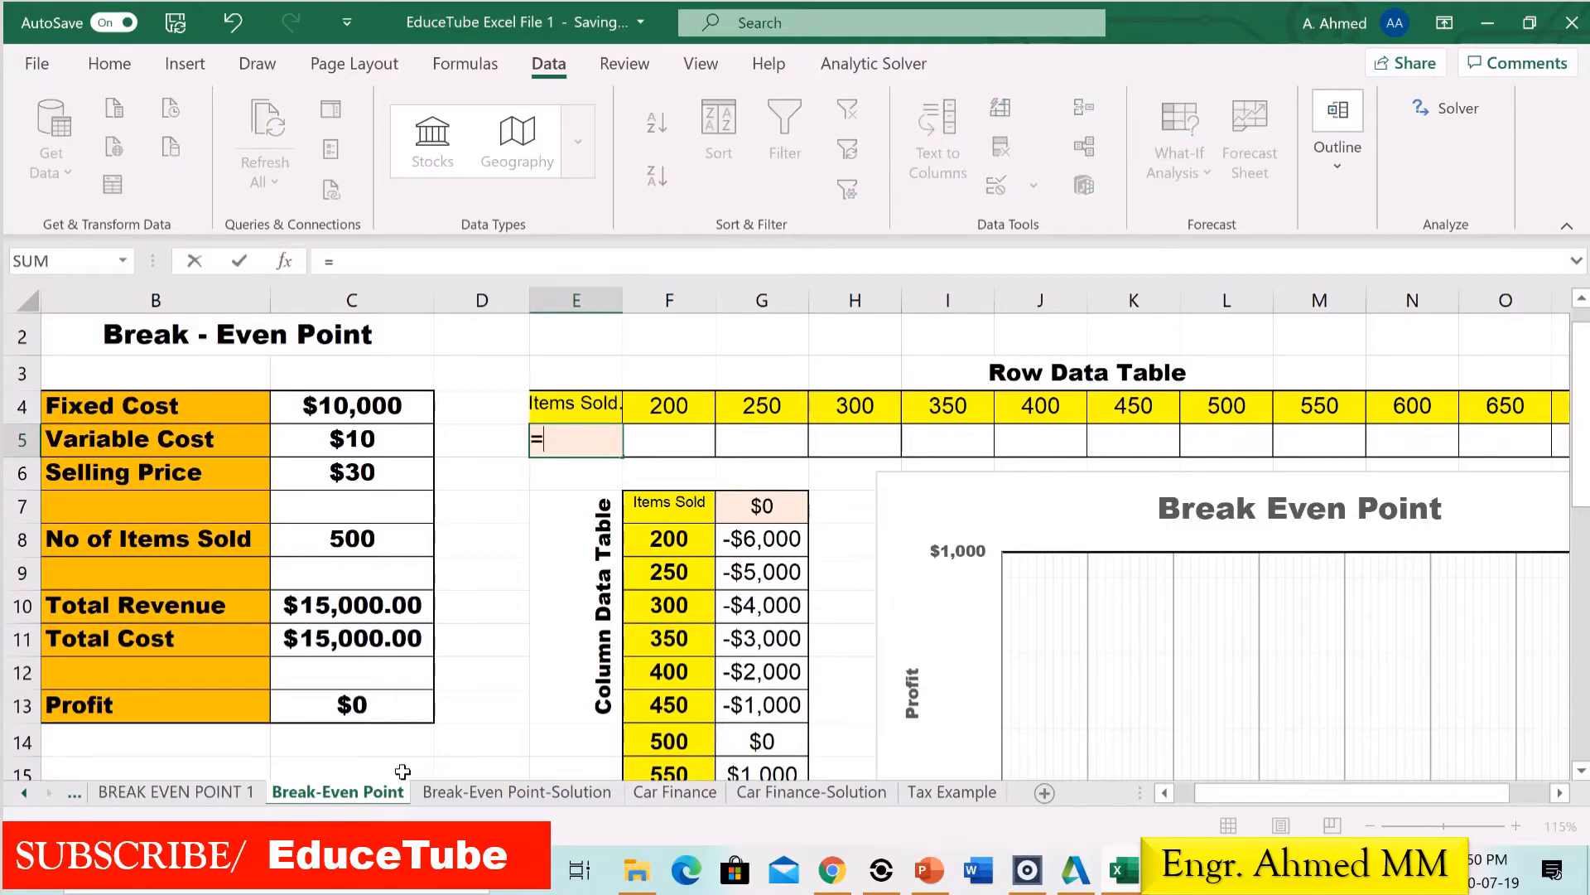
{"action": "left_click", "coordinate": [336, 708]}
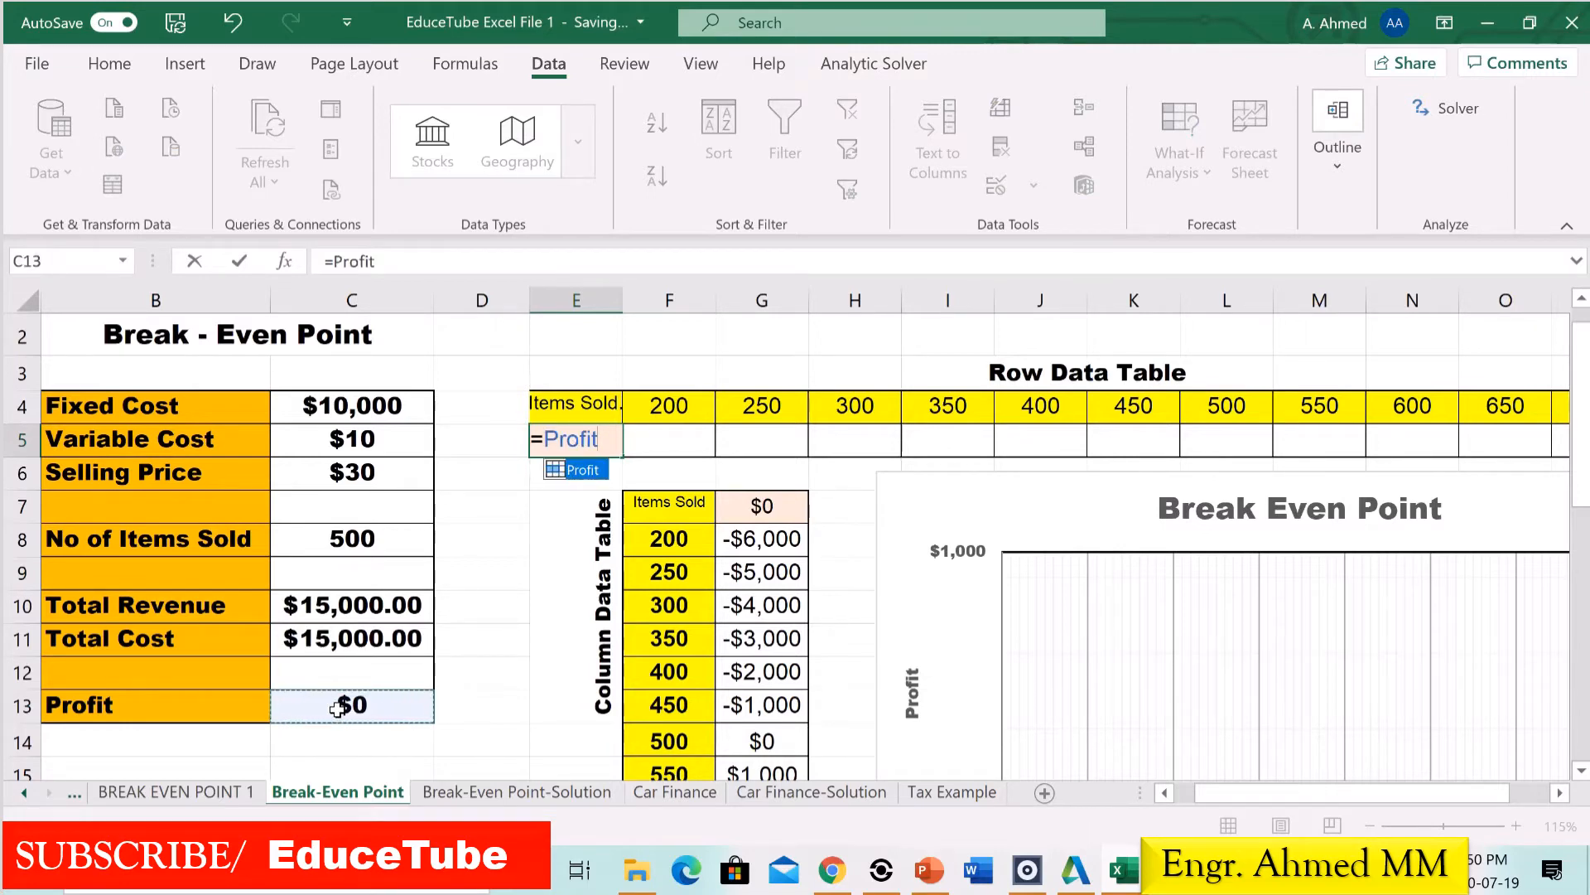
{"action": "key", "text": "Return"}
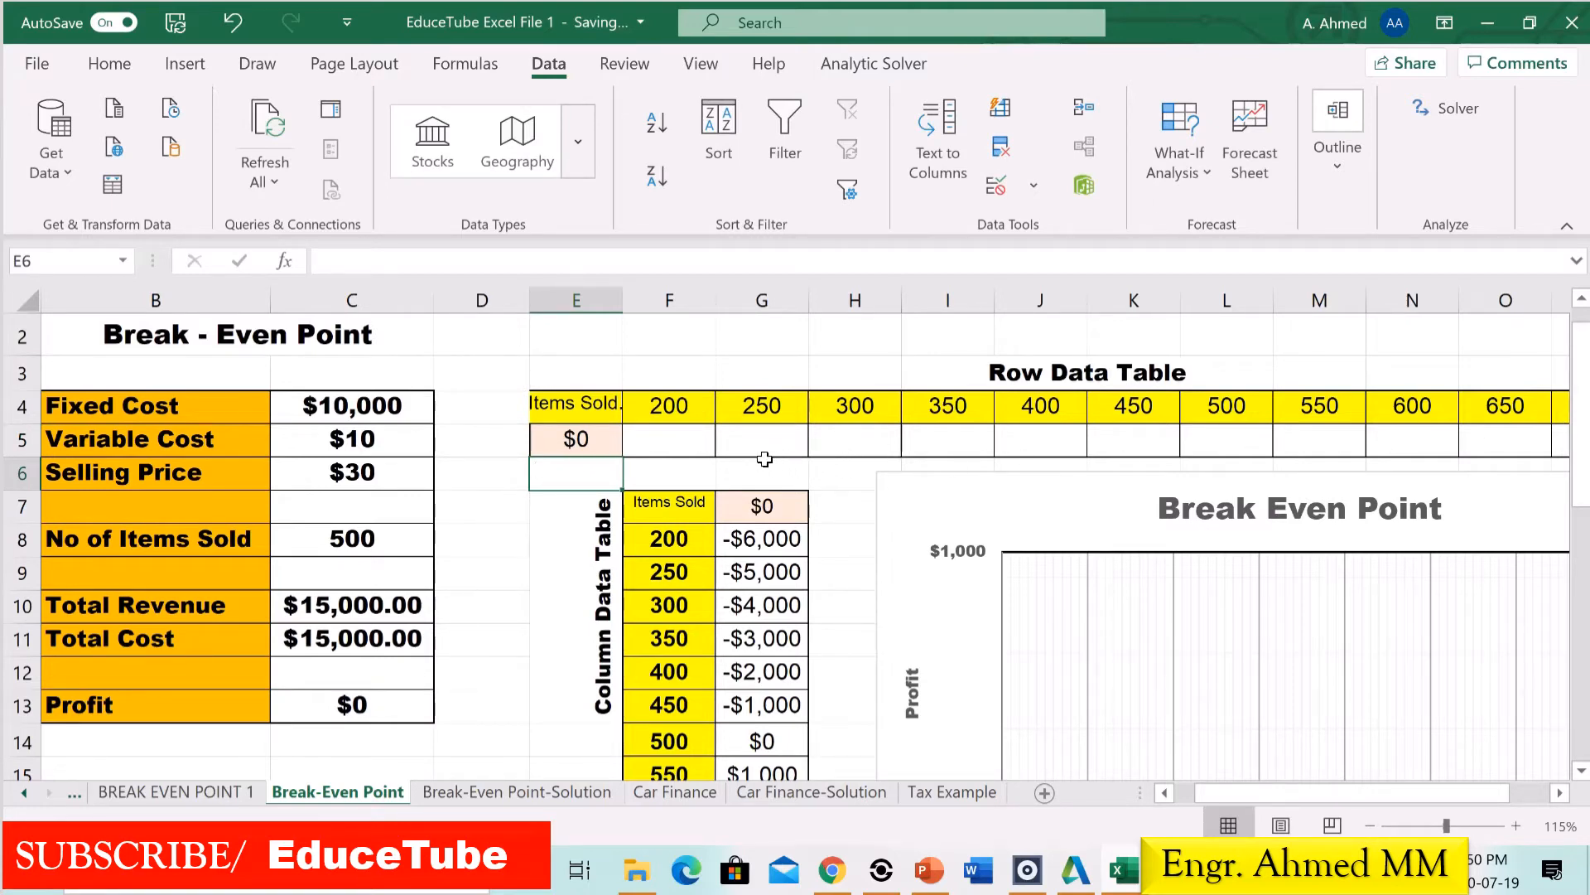
Create a what-if data table over E4:P5 with the number of items sold, C8, as the row input cell.
{"action": "left_click_drag", "start_coordinate": [1197, 787], "coordinate": [1234, 796]}
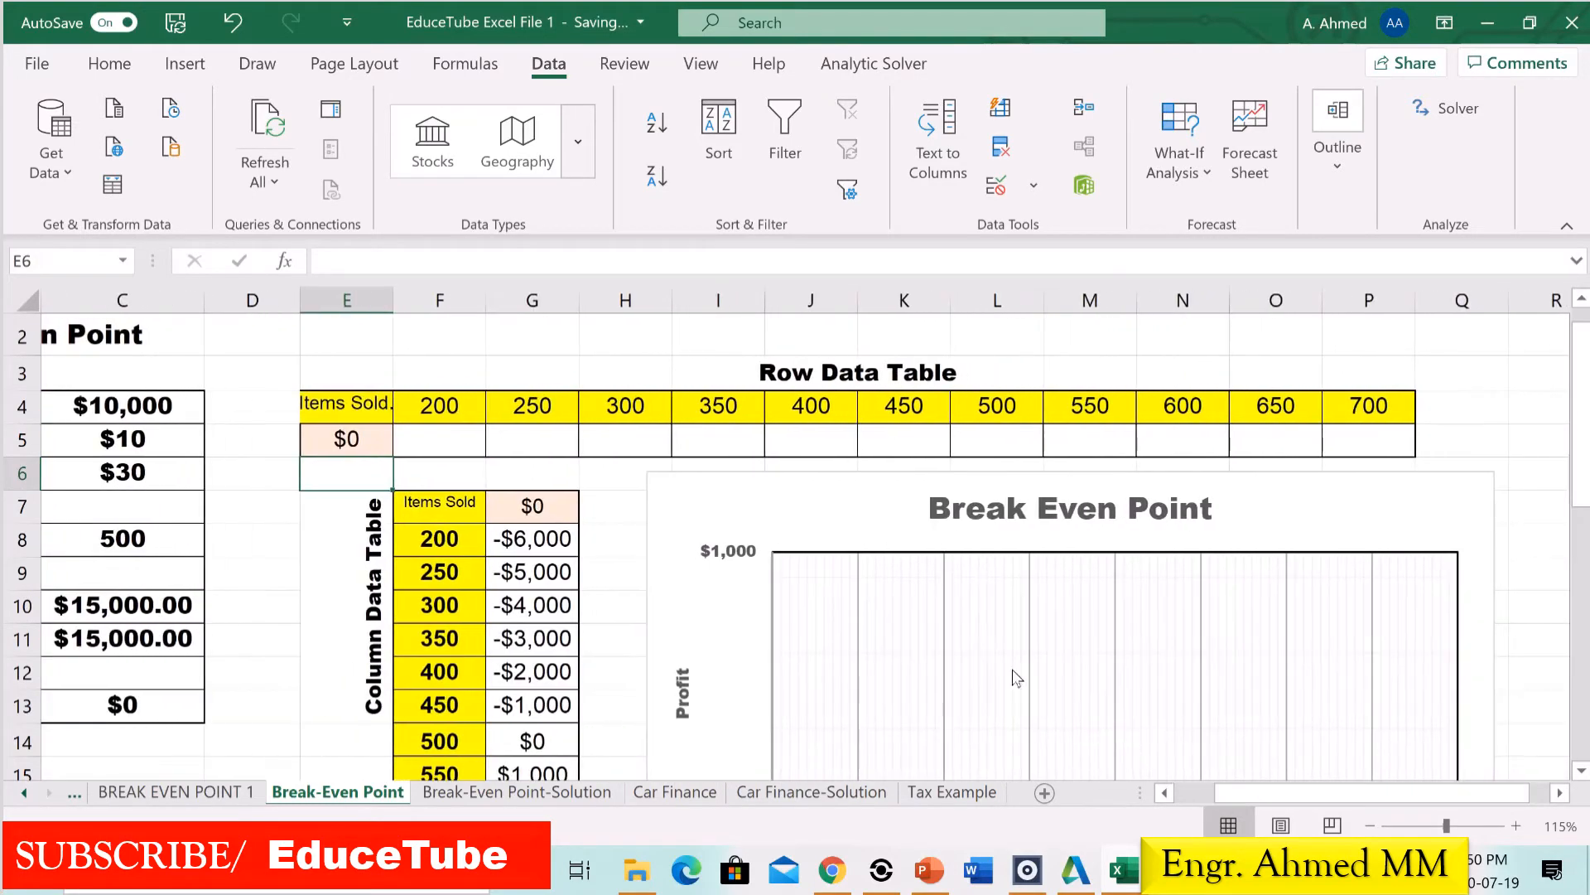
{"action": "left_click_drag", "start_coordinate": [308, 403], "coordinate": [1348, 445]}
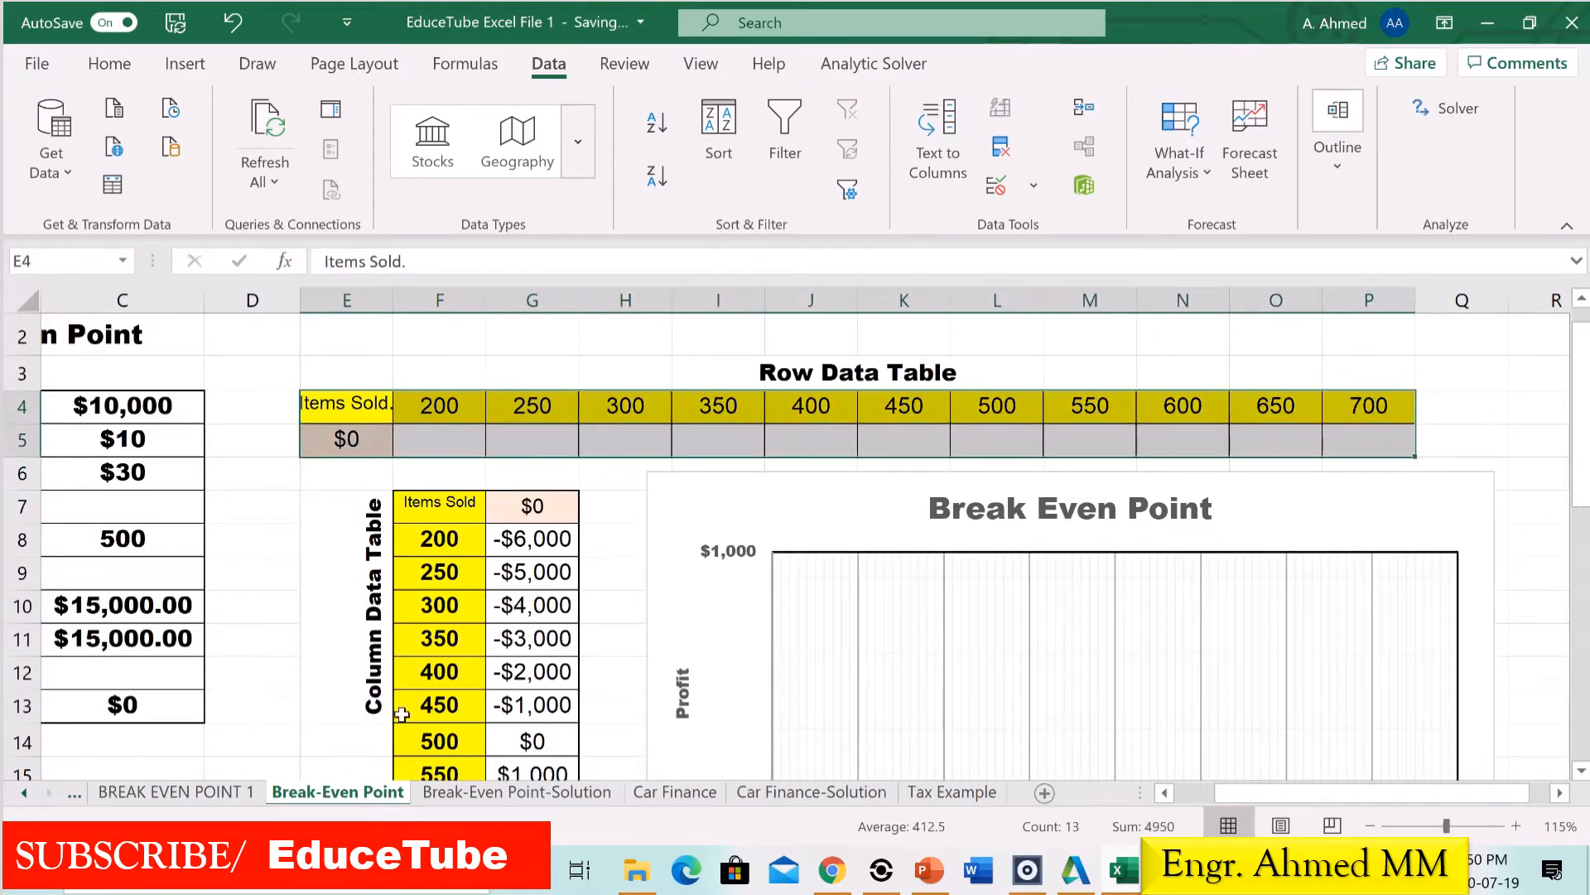
{"action": "left_click_drag", "start_coordinate": [1238, 800], "coordinate": [1223, 793]}
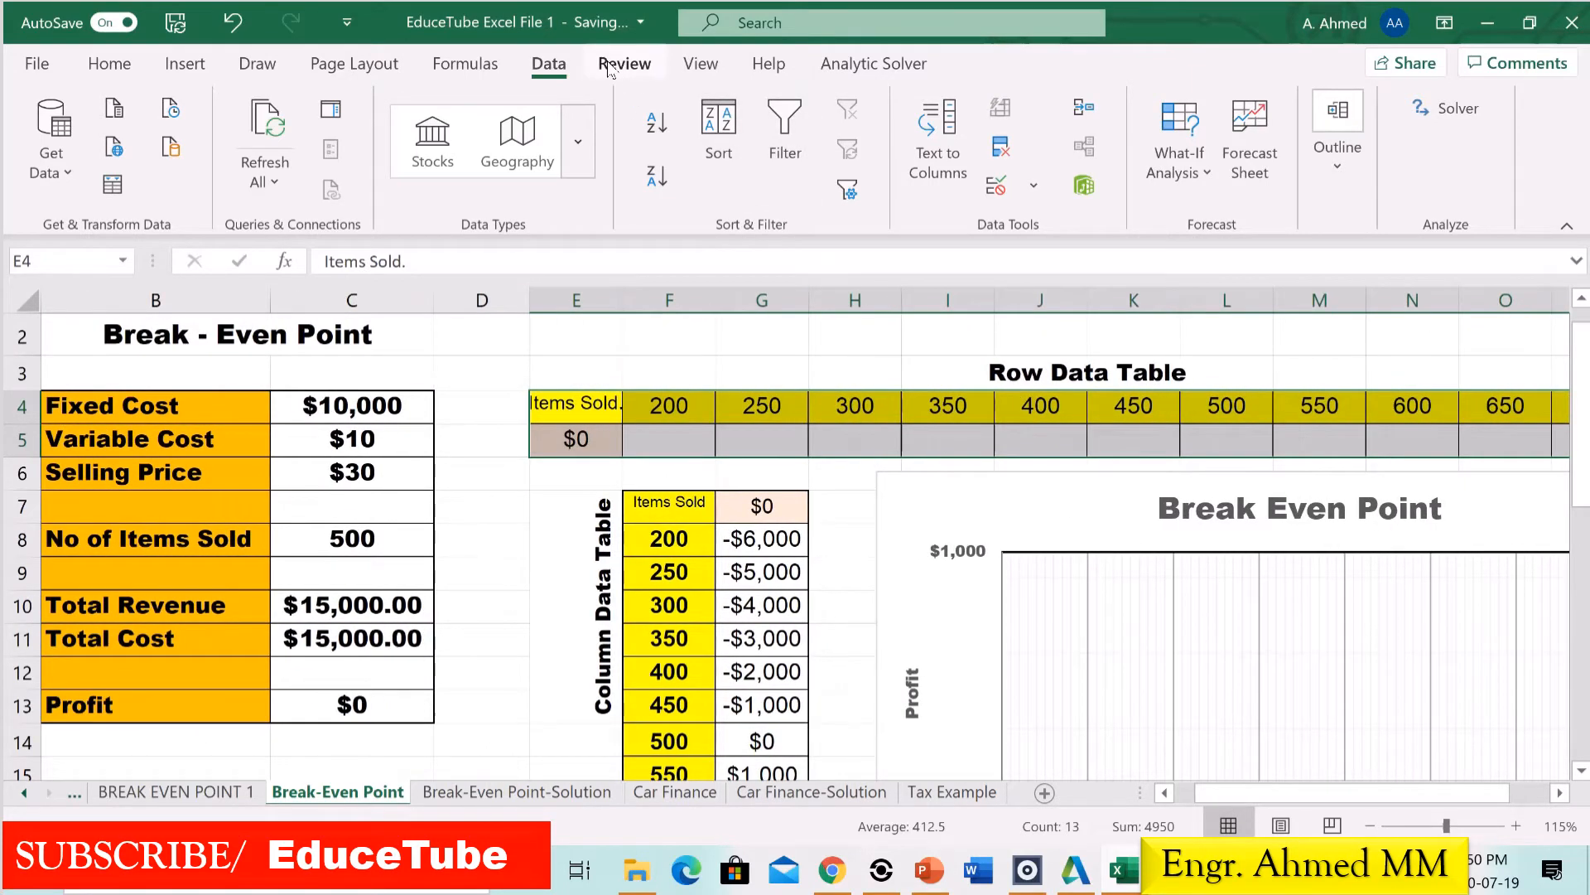
{"action": "left_click", "coordinate": [1205, 173]}
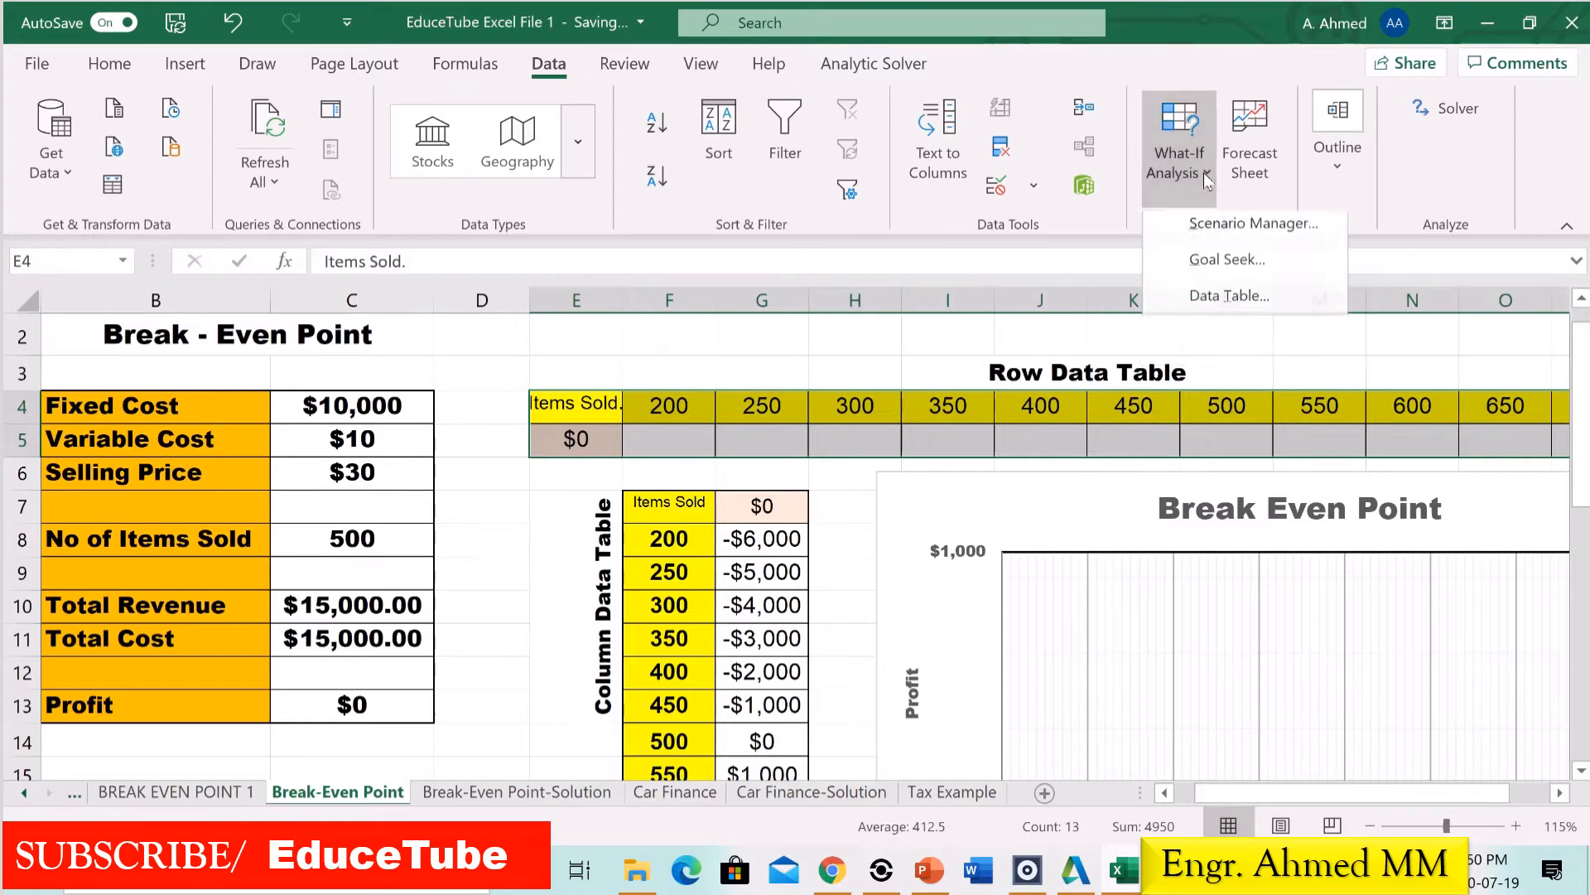
{"action": "left_click", "coordinate": [1221, 304]}
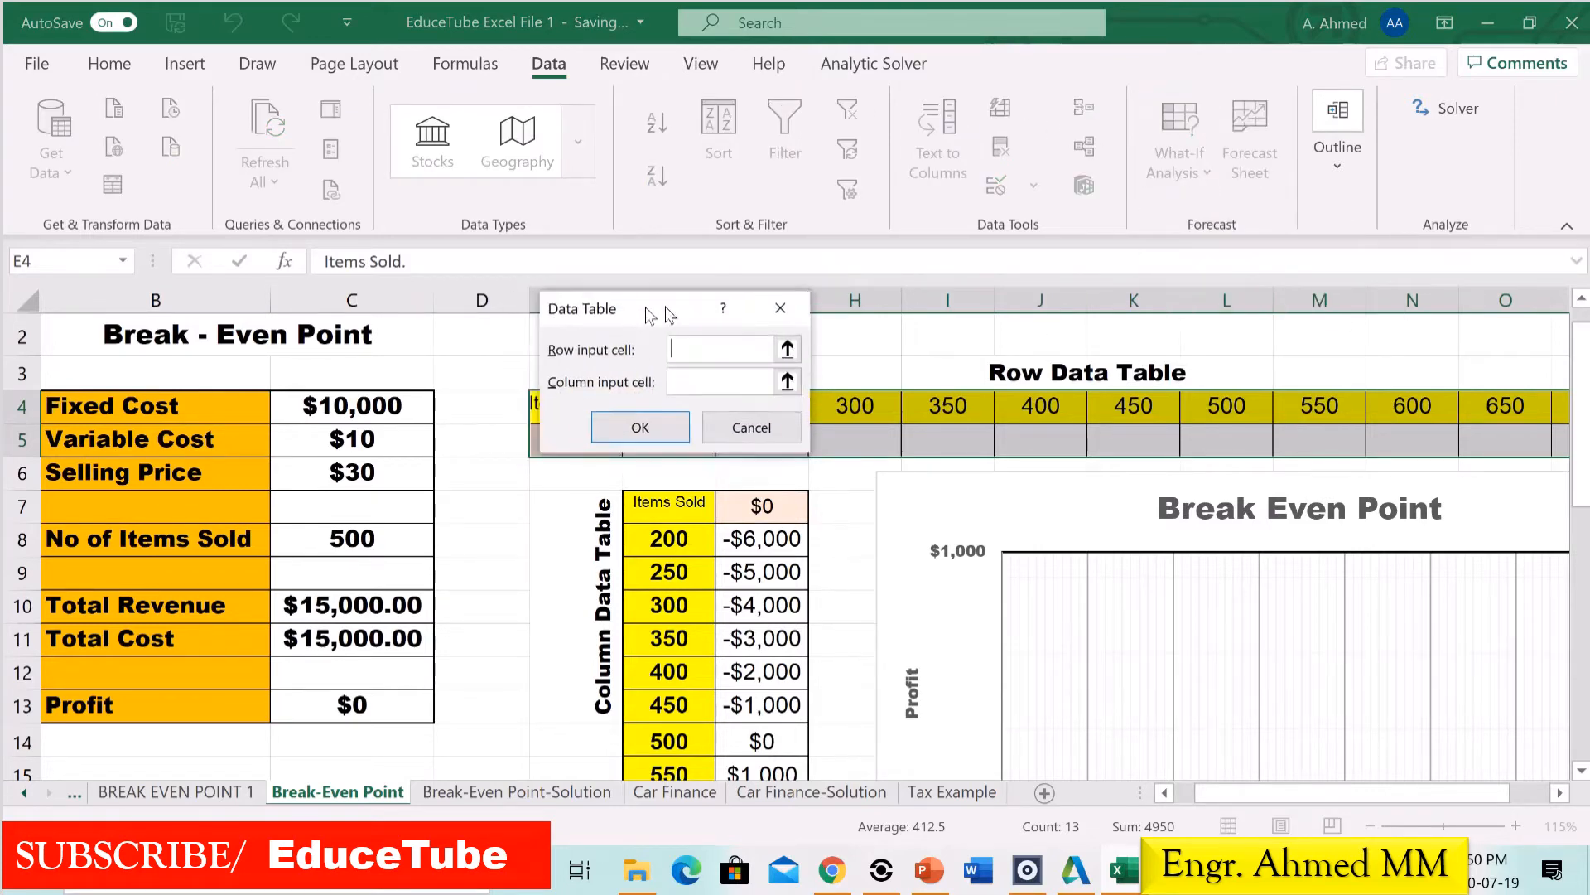
{"action": "left_click_drag", "start_coordinate": [635, 316], "coordinate": [1032, 311]}
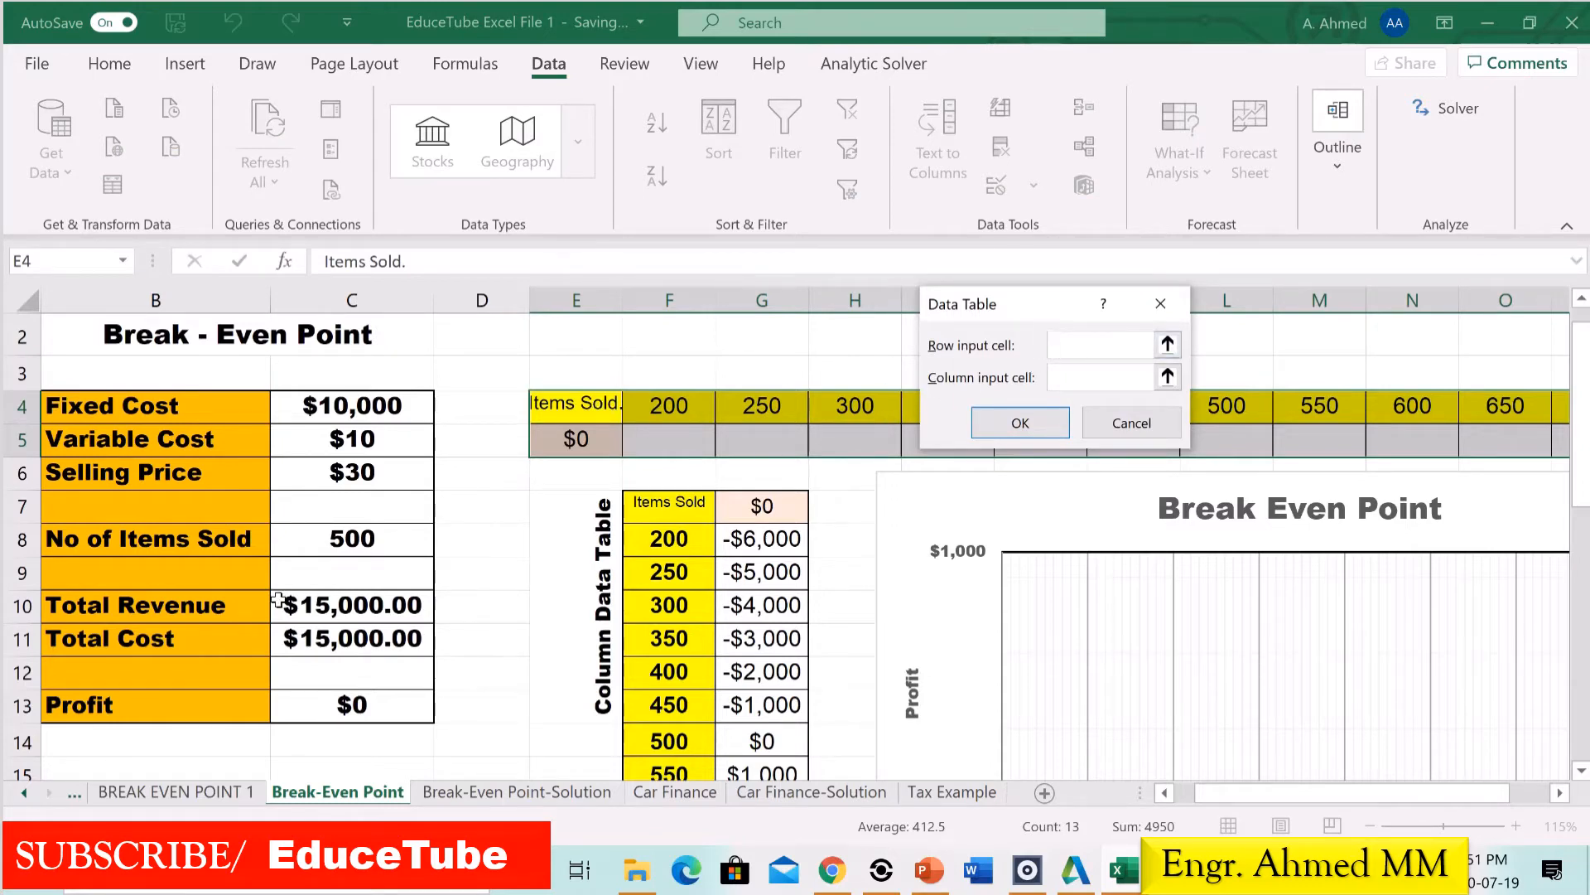
{"action": "left_click", "coordinate": [388, 540]}
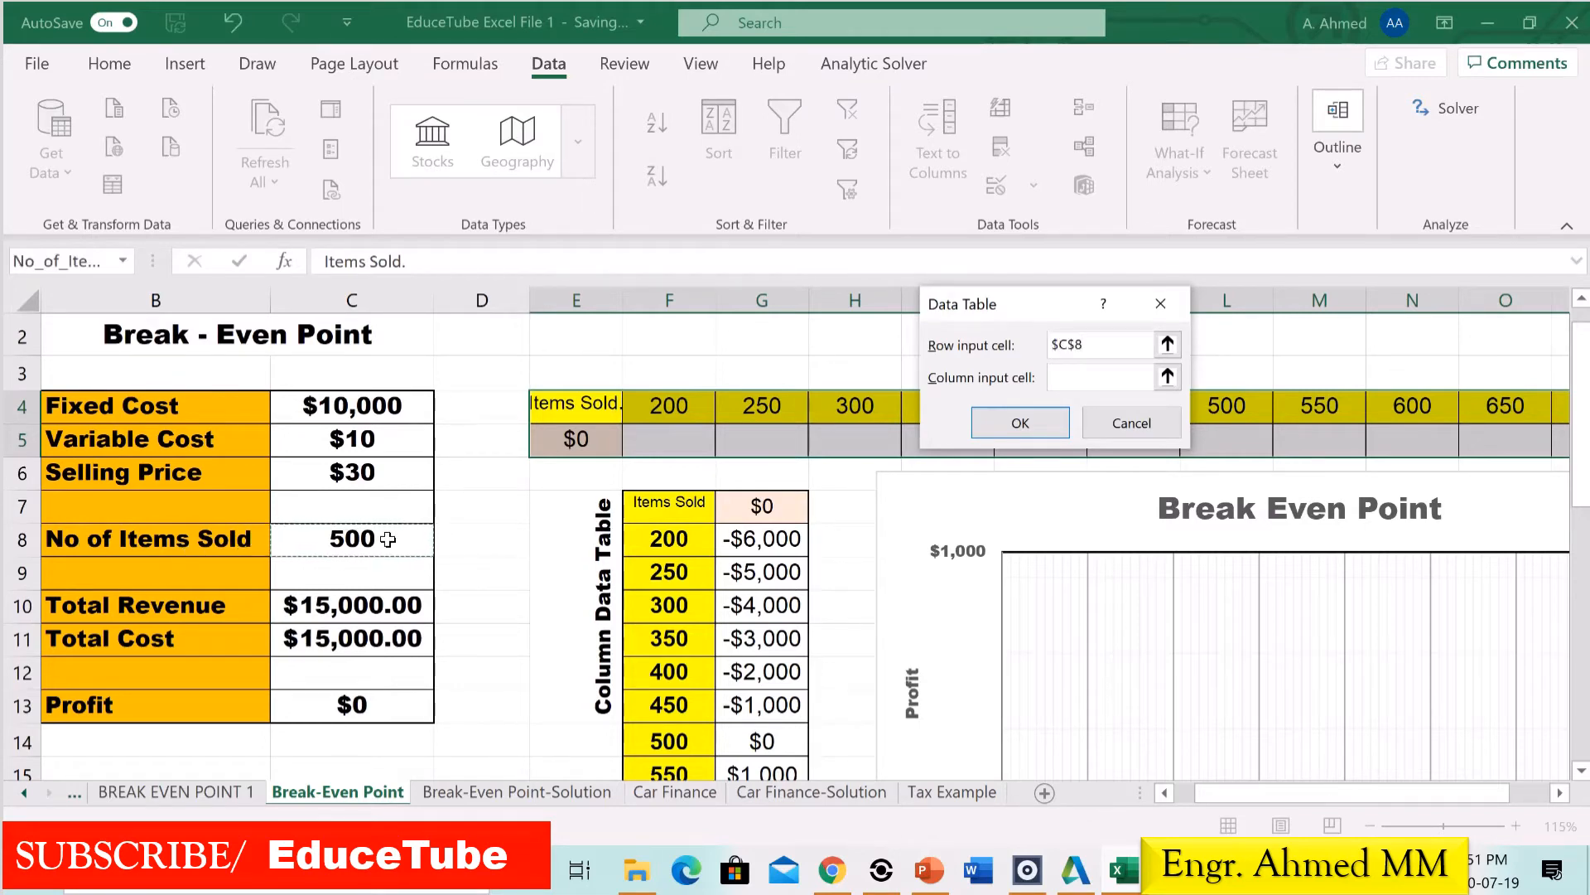
{"action": "left_click", "coordinate": [991, 426]}
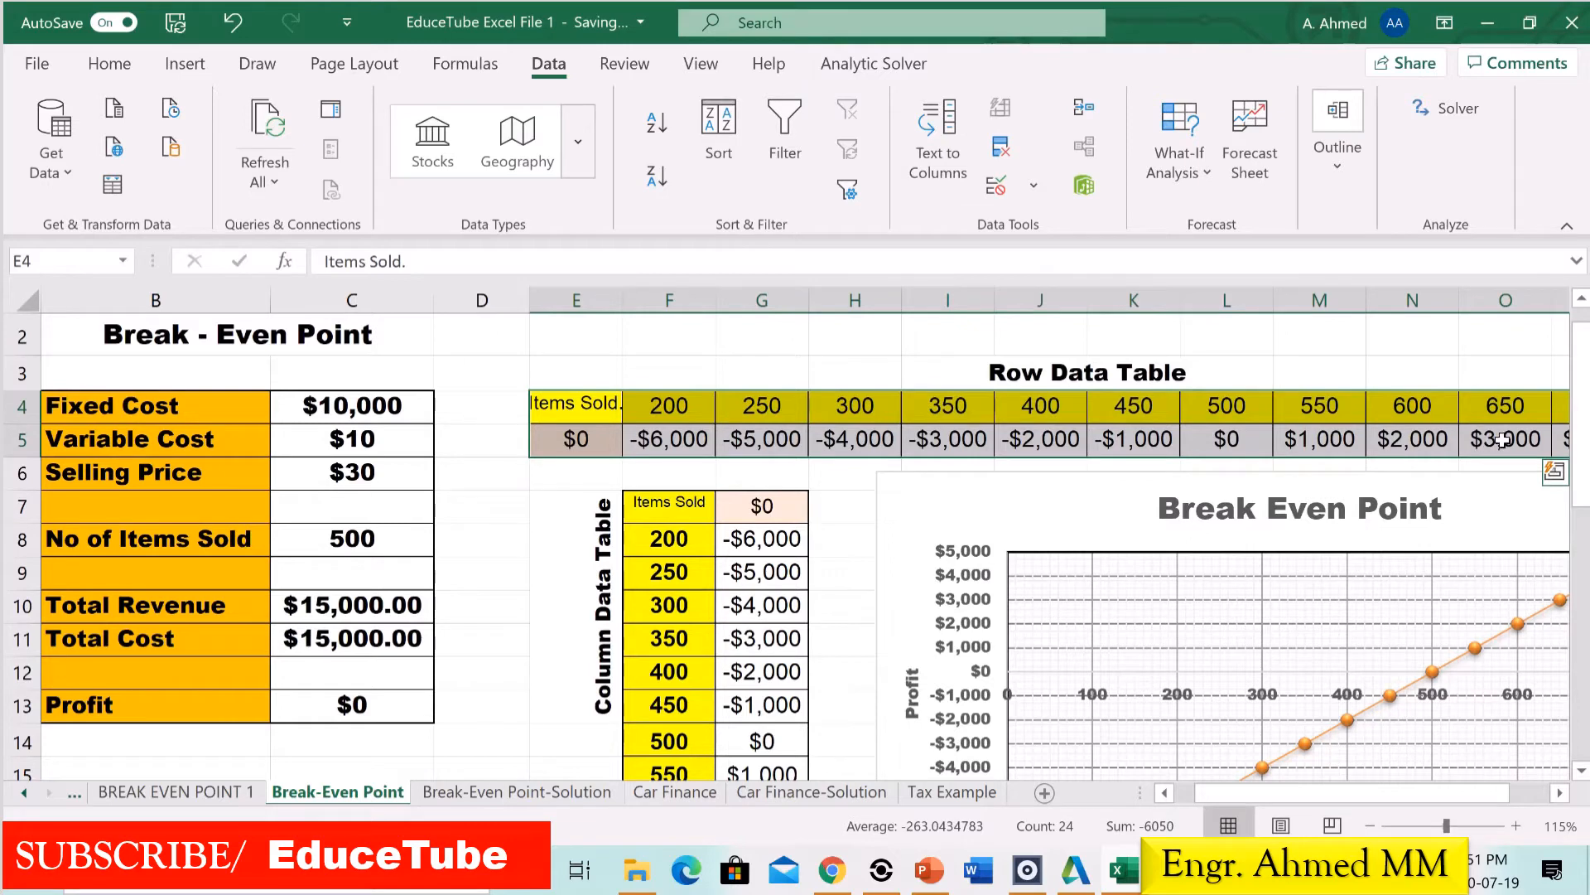
Clear the formula in G7 and the results in G8:G18 of the column data table.
{"action": "left_click_drag", "start_coordinate": [1319, 797], "coordinate": [1339, 795]}
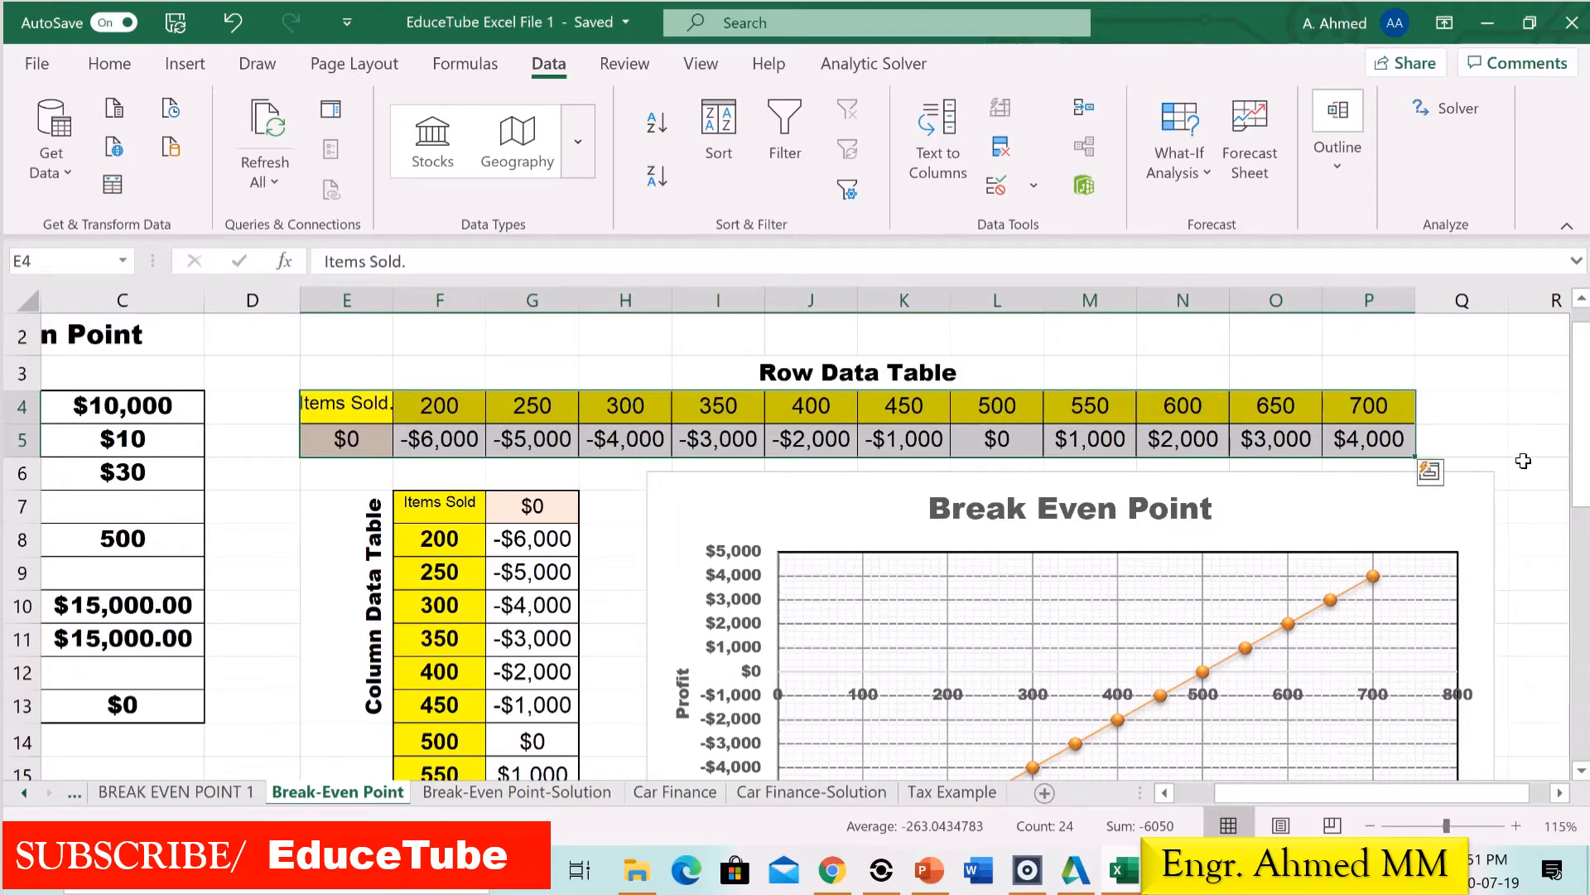
{"action": "left_click_drag", "start_coordinate": [1583, 494], "coordinate": [1586, 530]}
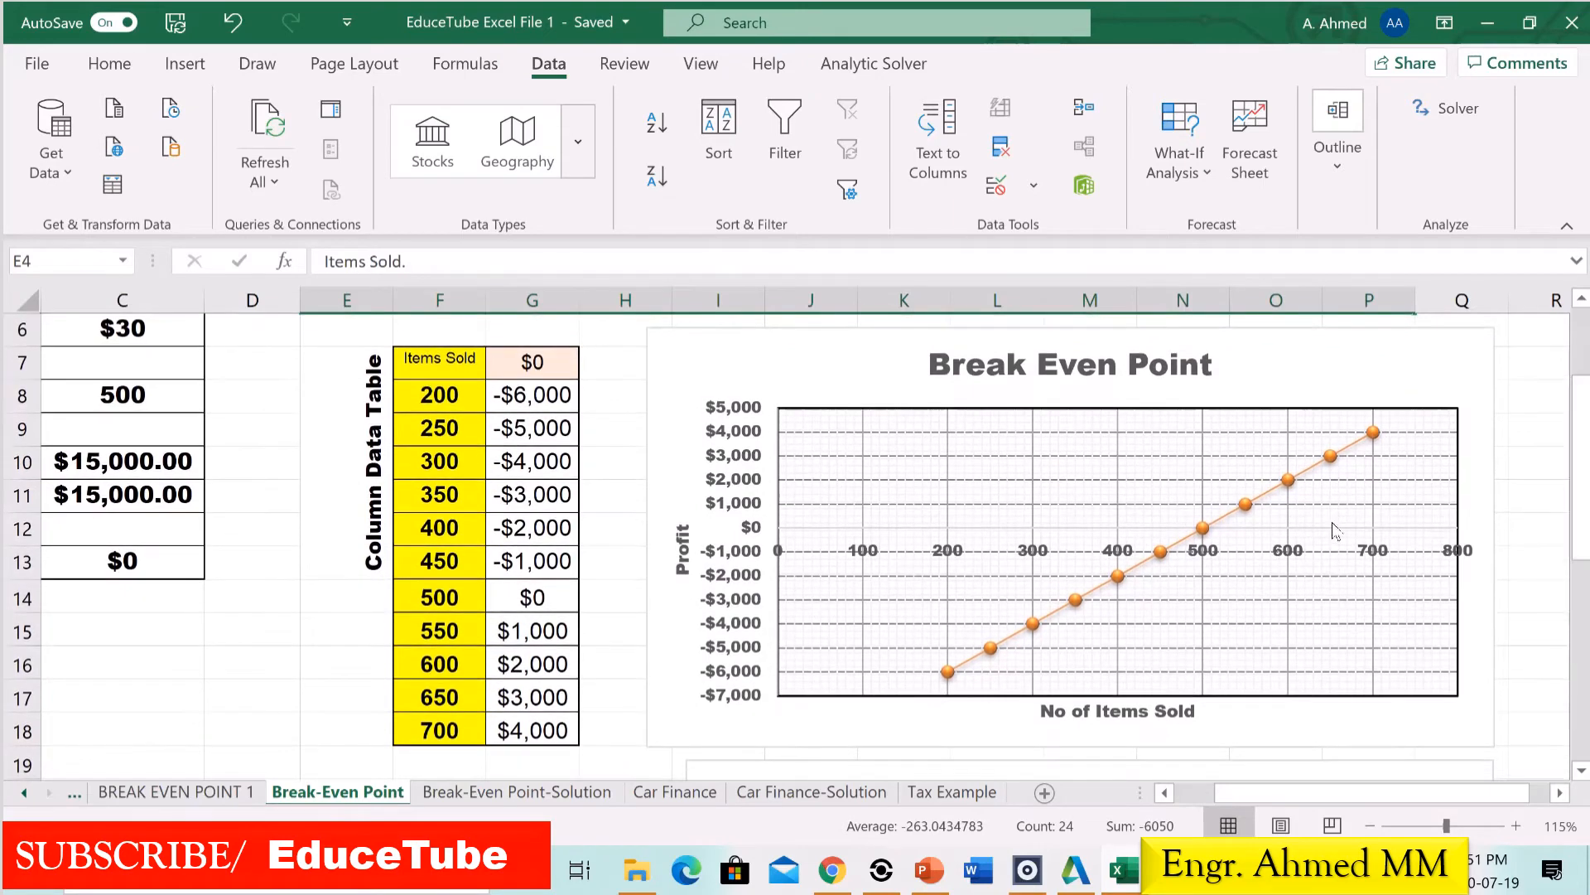
{"action": "left_click", "coordinate": [518, 365]}
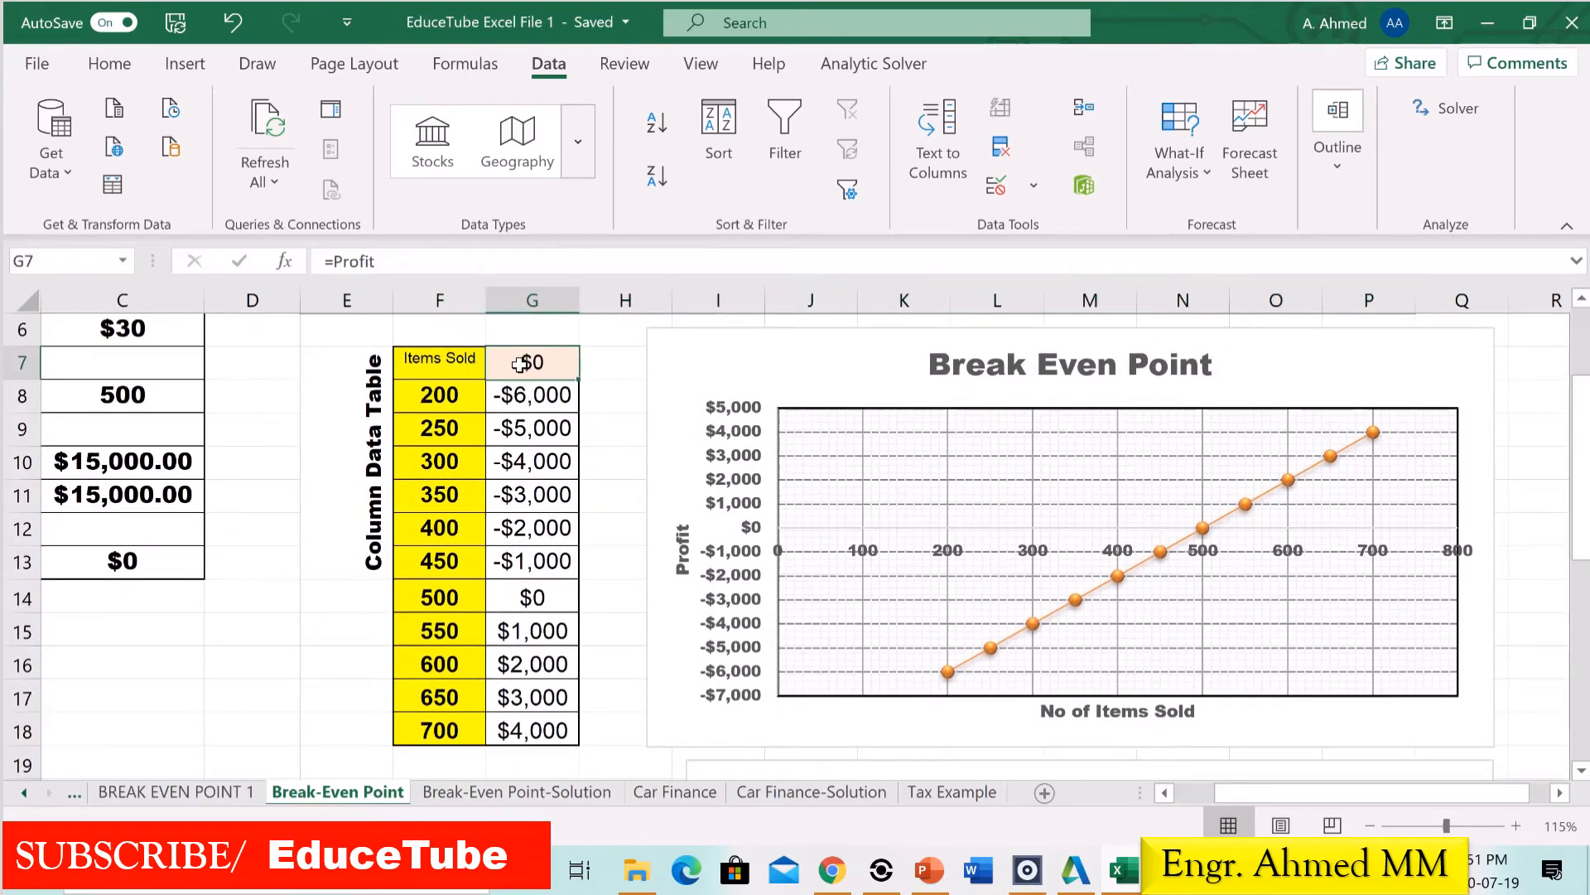
{"action": "key", "text": "Delete"}
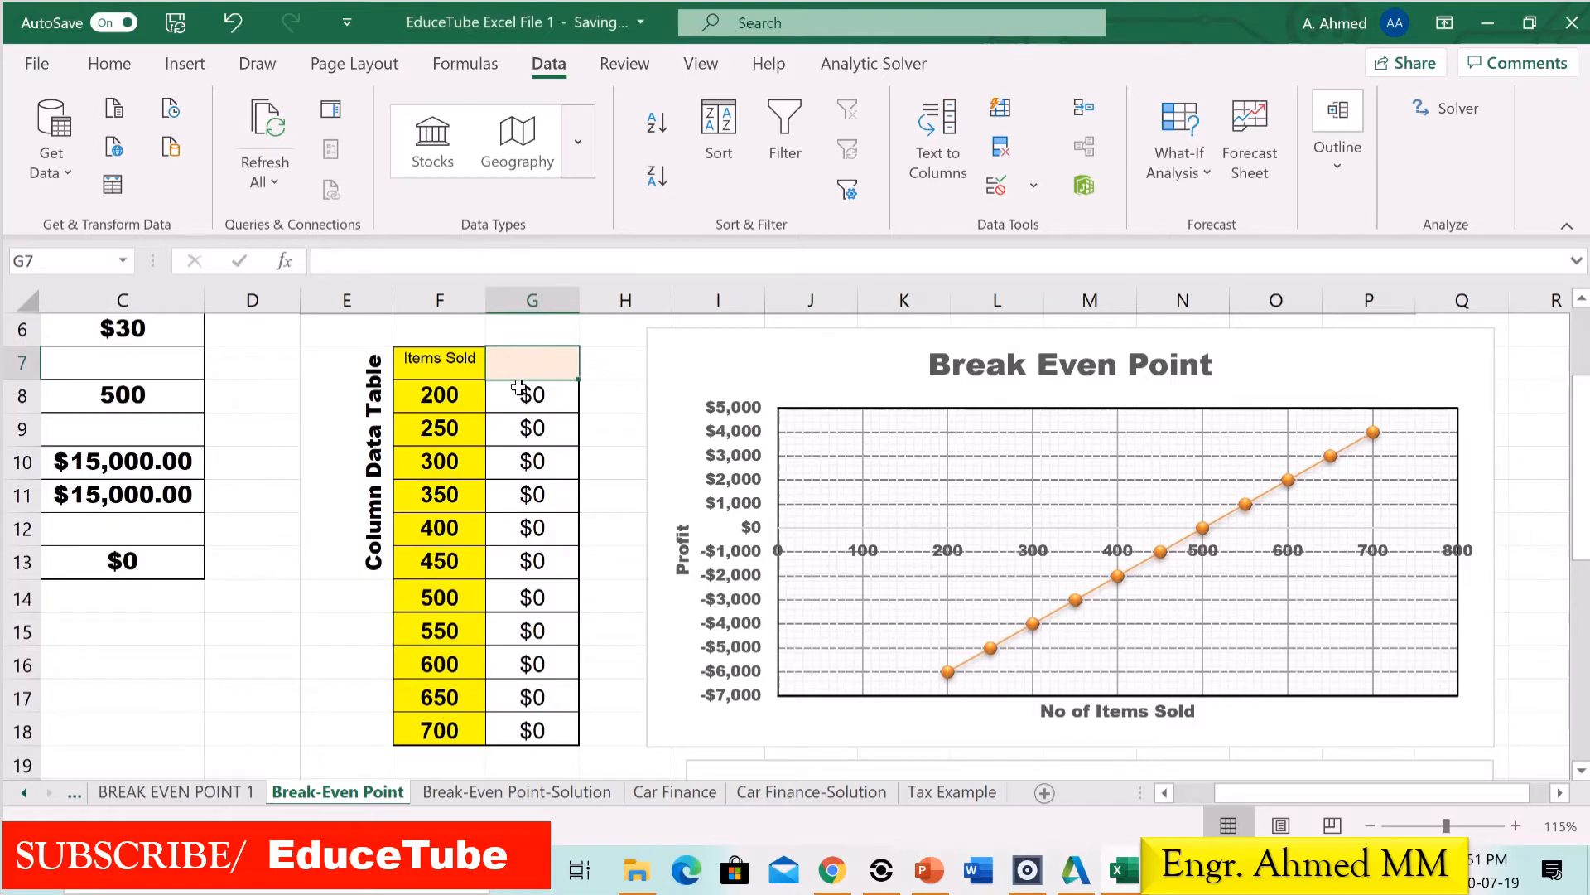
{"action": "left_click_drag", "start_coordinate": [520, 388], "coordinate": [571, 730]}
{"action": "key", "text": "Delete"}
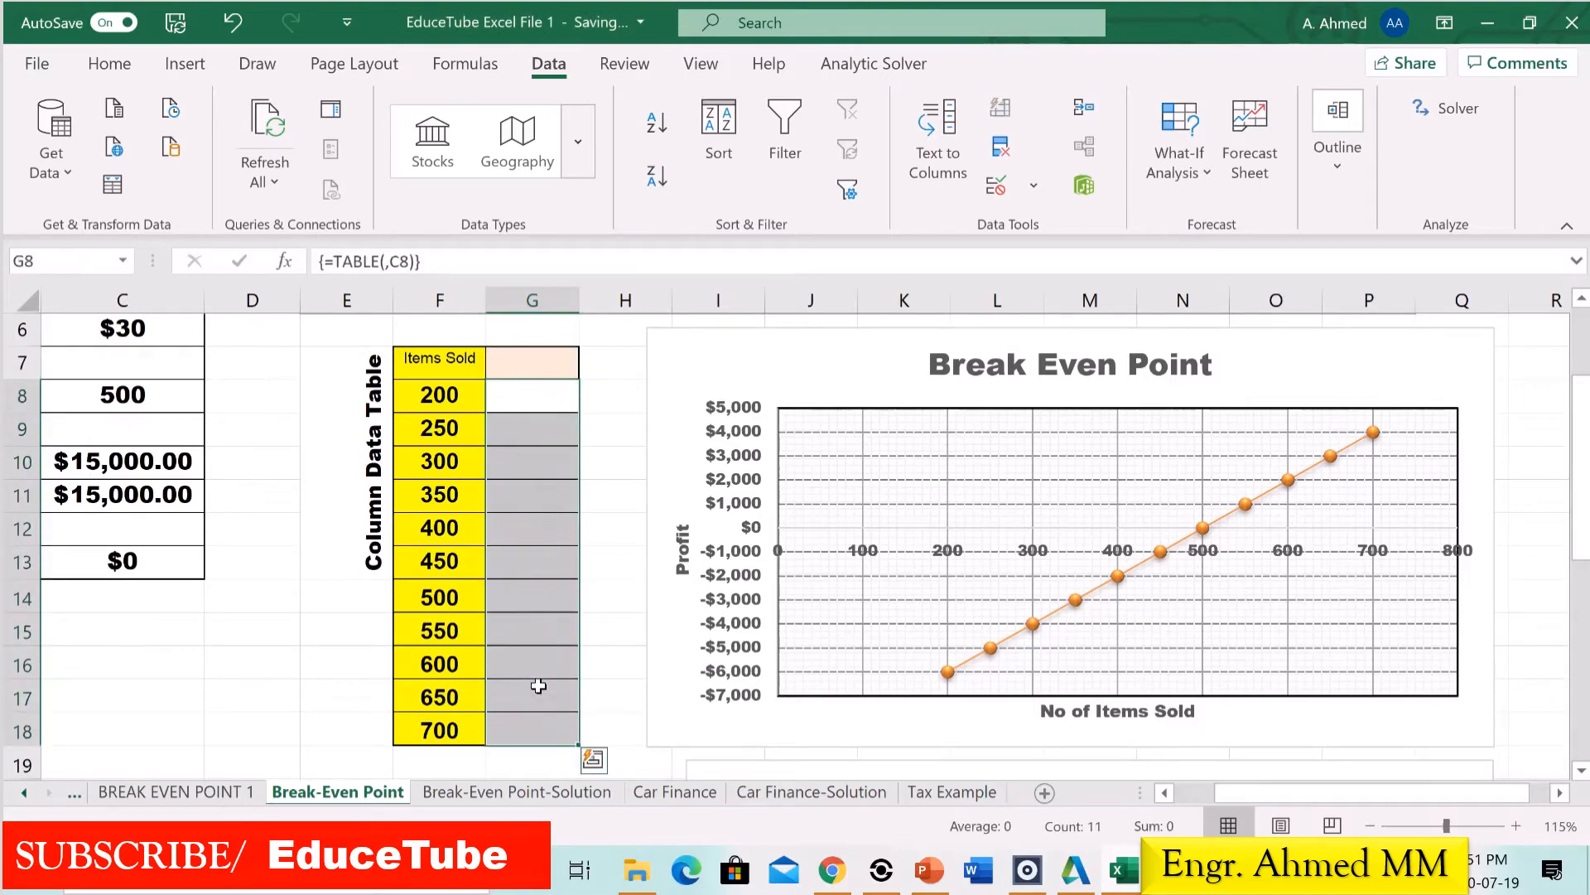
Enter the formula =Profit in G7 of the column data table, referencing cell C13.
{"action": "left_click", "coordinate": [530, 366]}
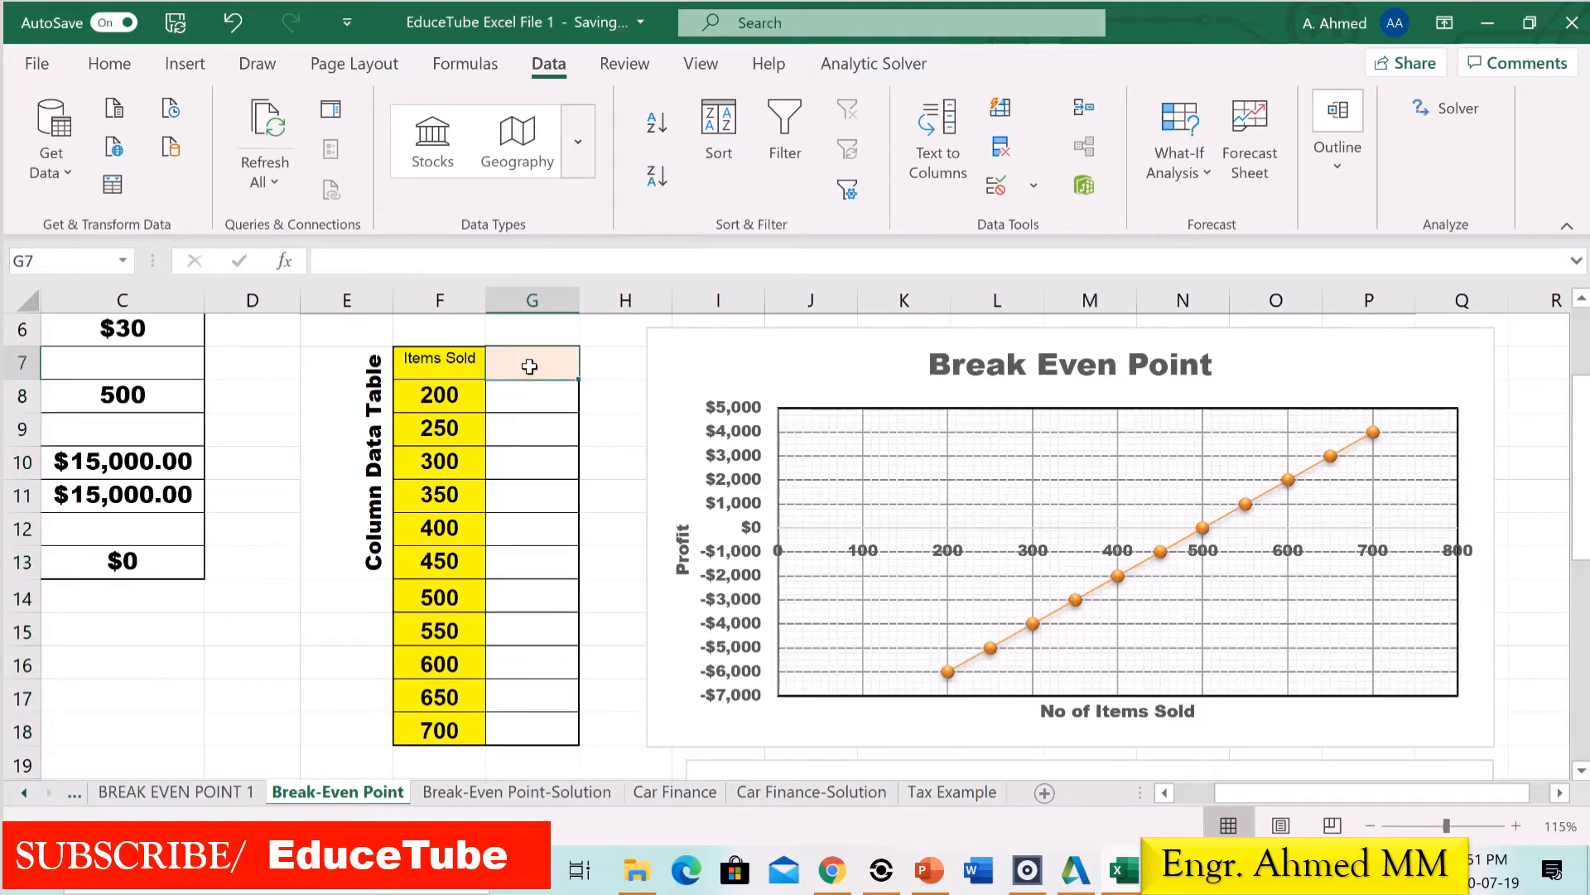
{"action": "type", "text": "="}
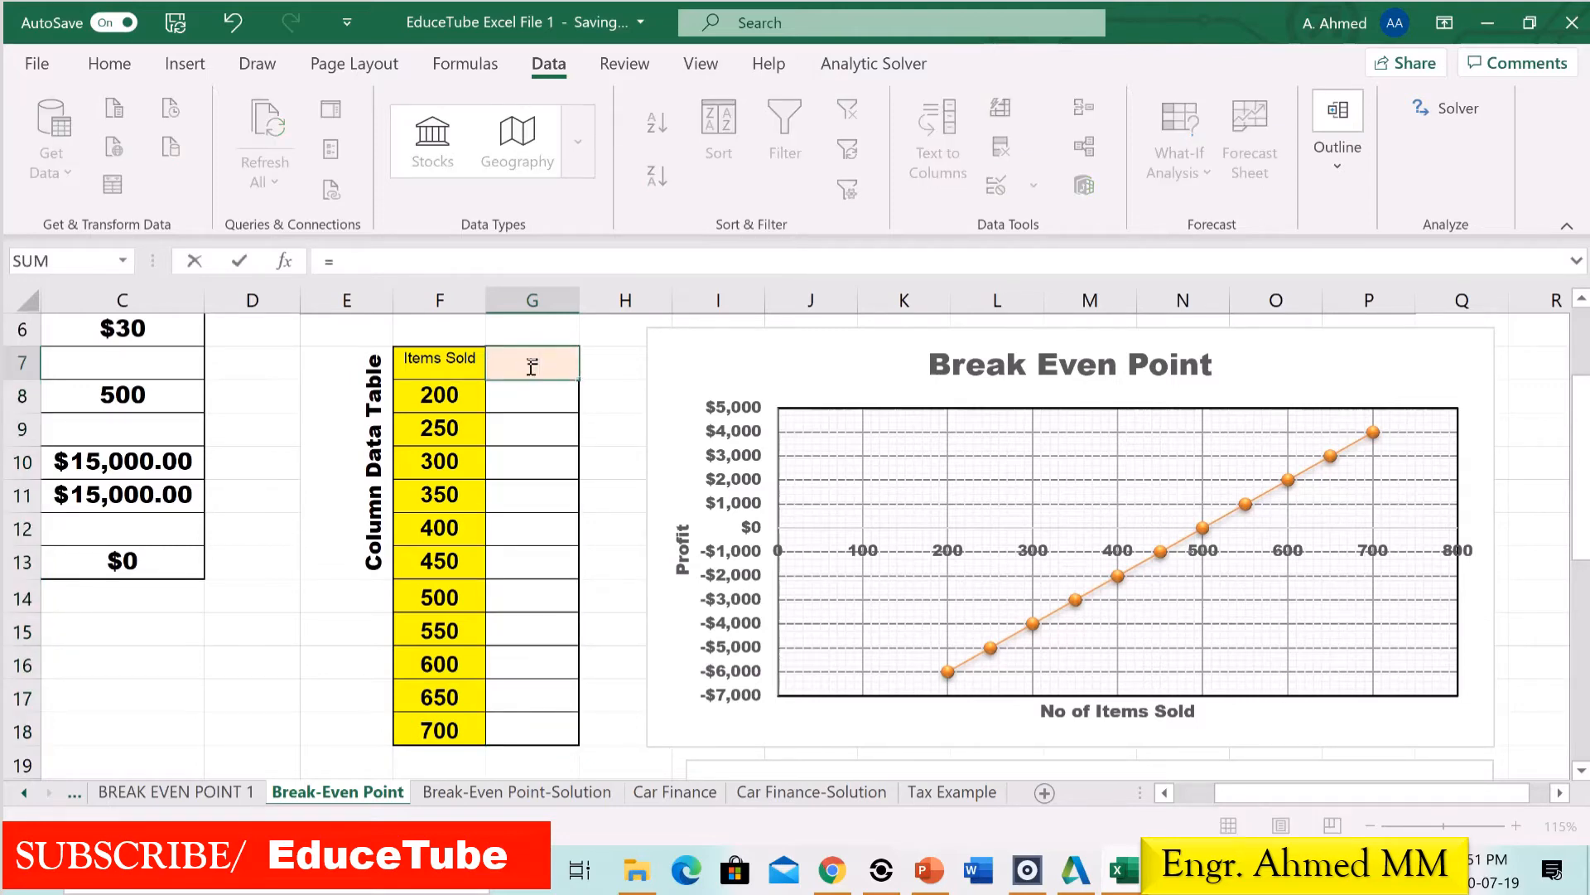
{"action": "left_click", "coordinate": [168, 563]}
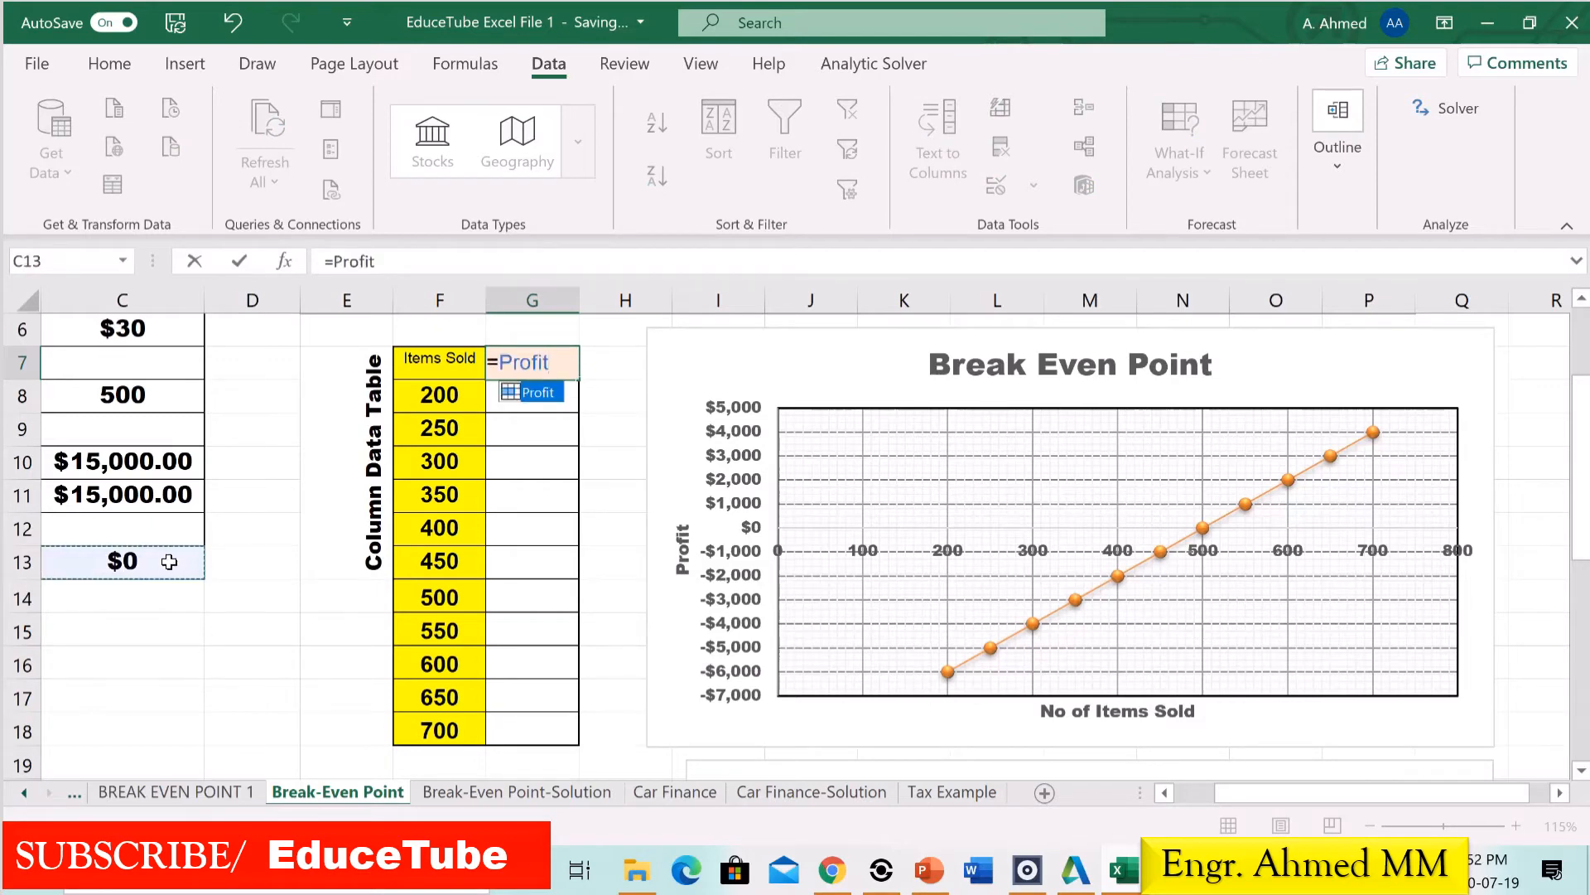
{"action": "key", "text": "Return"}
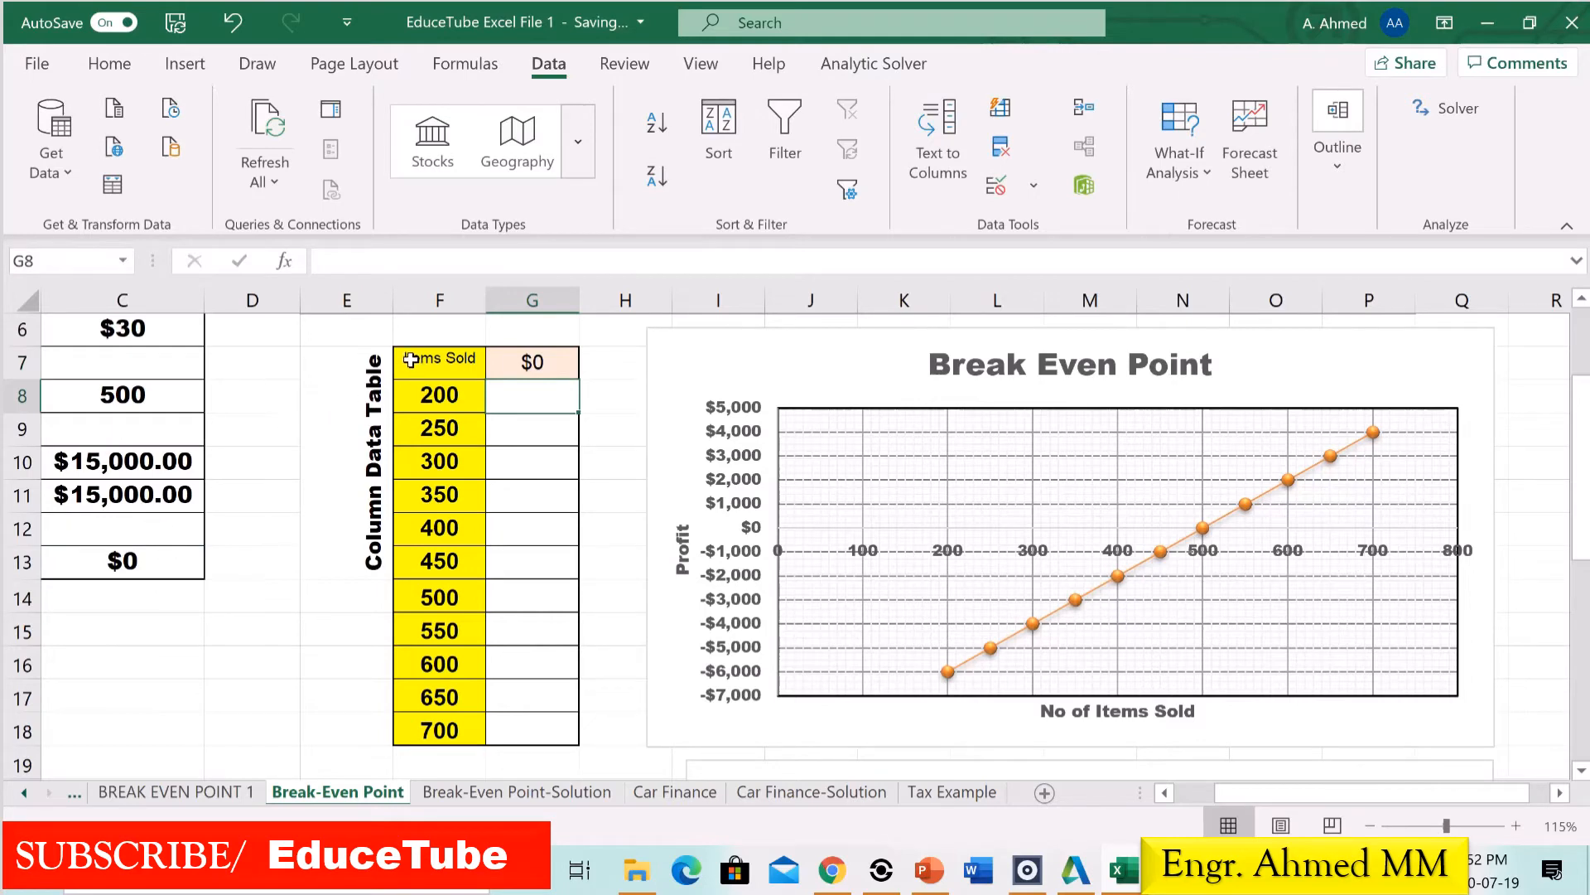
Create a what-if data table over F7:G18 with the number of items sold, C8, as the column input cell.
{"action": "mouse_move", "coordinate": [410, 358]}
{"action": "left_mouse_down"}
{"action": "mouse_move", "coordinate": [530, 360]}
{"action": "mouse_move", "coordinate": [577, 730]}
{"action": "mouse_move", "coordinate": [563, 711]}
{"action": "left_mouse_up"}
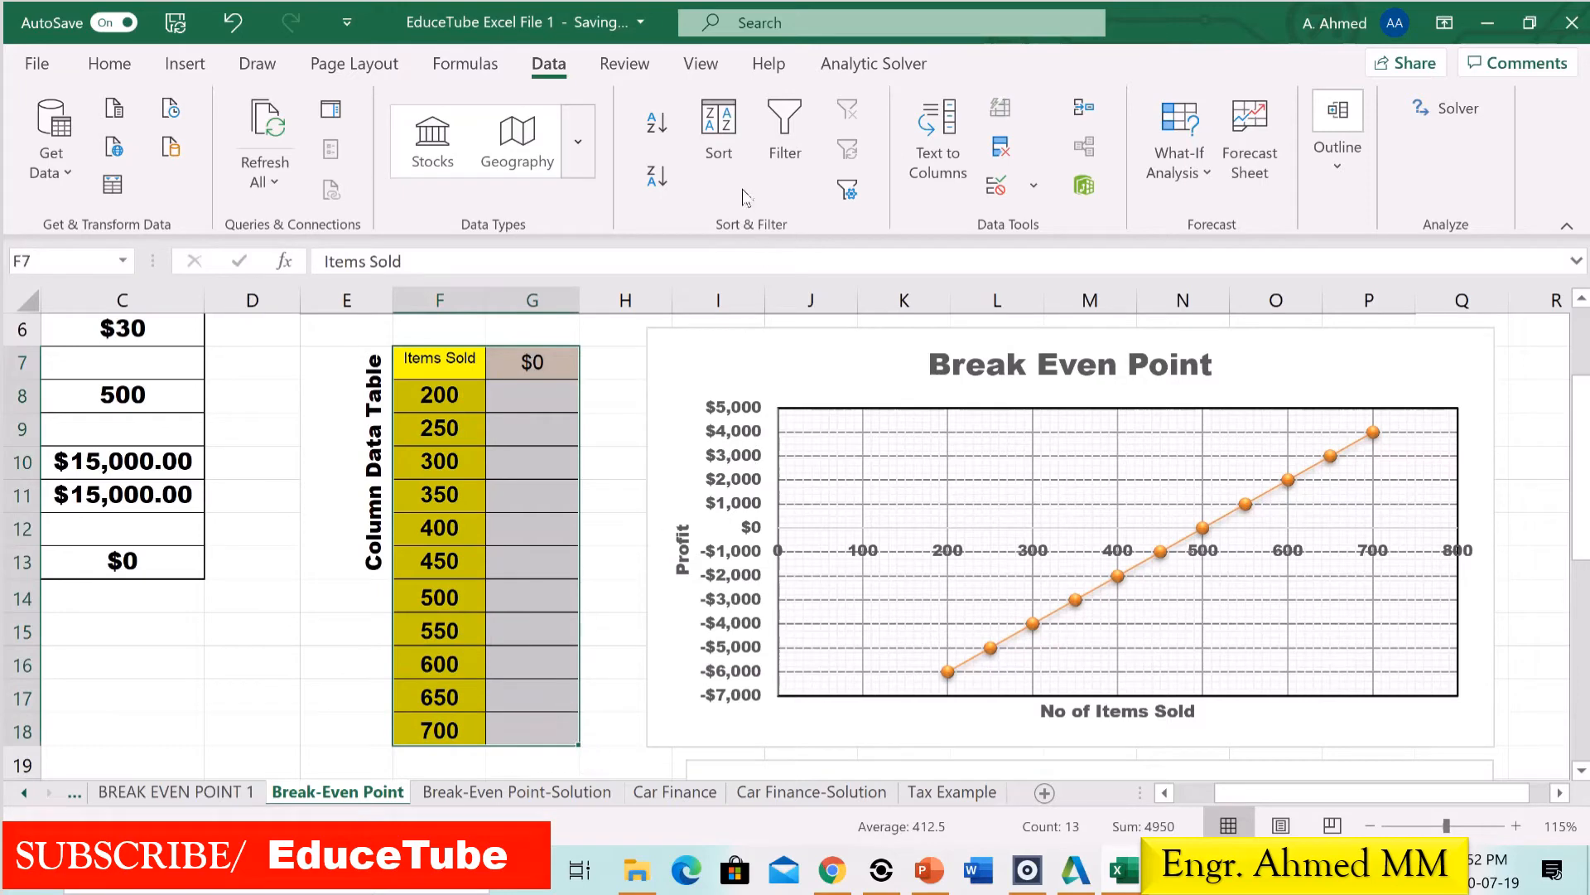
{"action": "left_click", "coordinate": [1208, 173]}
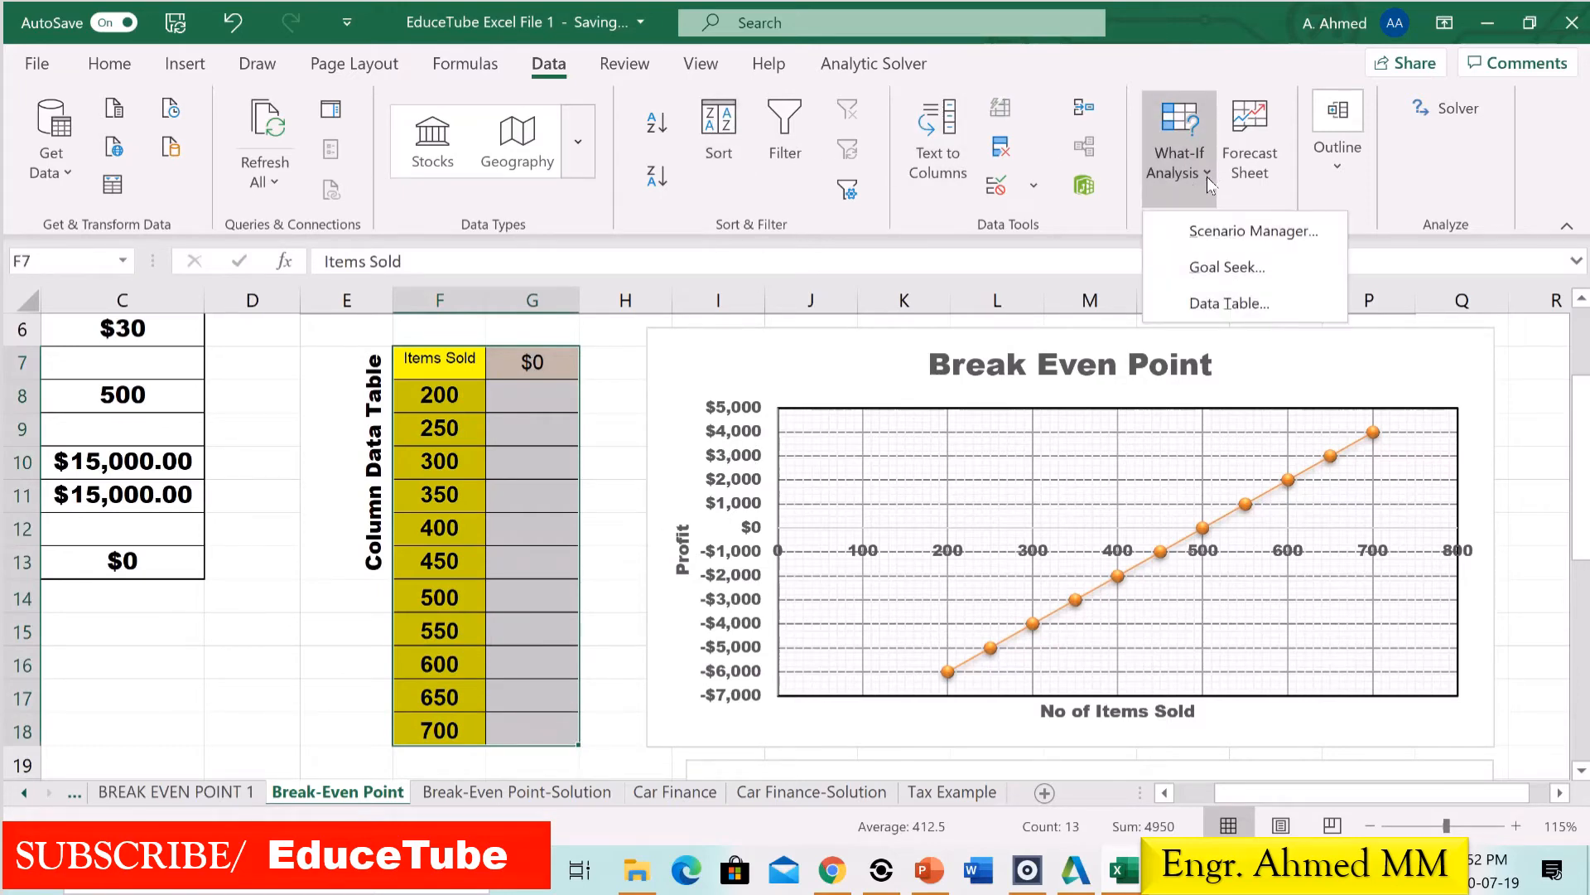
{"action": "left_click", "coordinate": [1229, 302]}
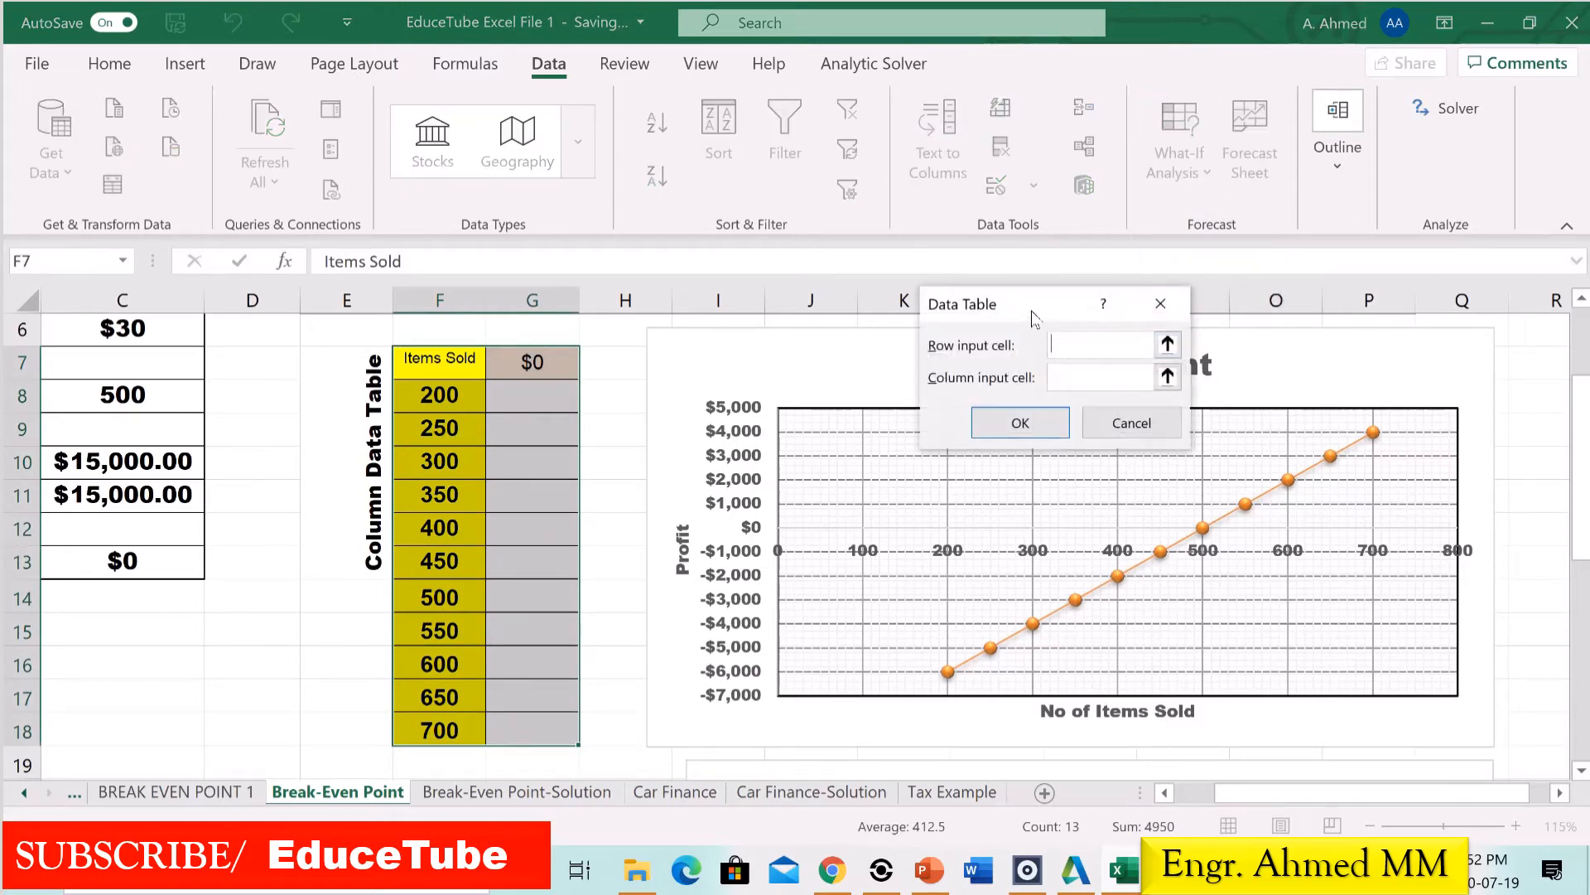
{"action": "left_click_drag", "start_coordinate": [1033, 316], "coordinate": [1034, 329]}
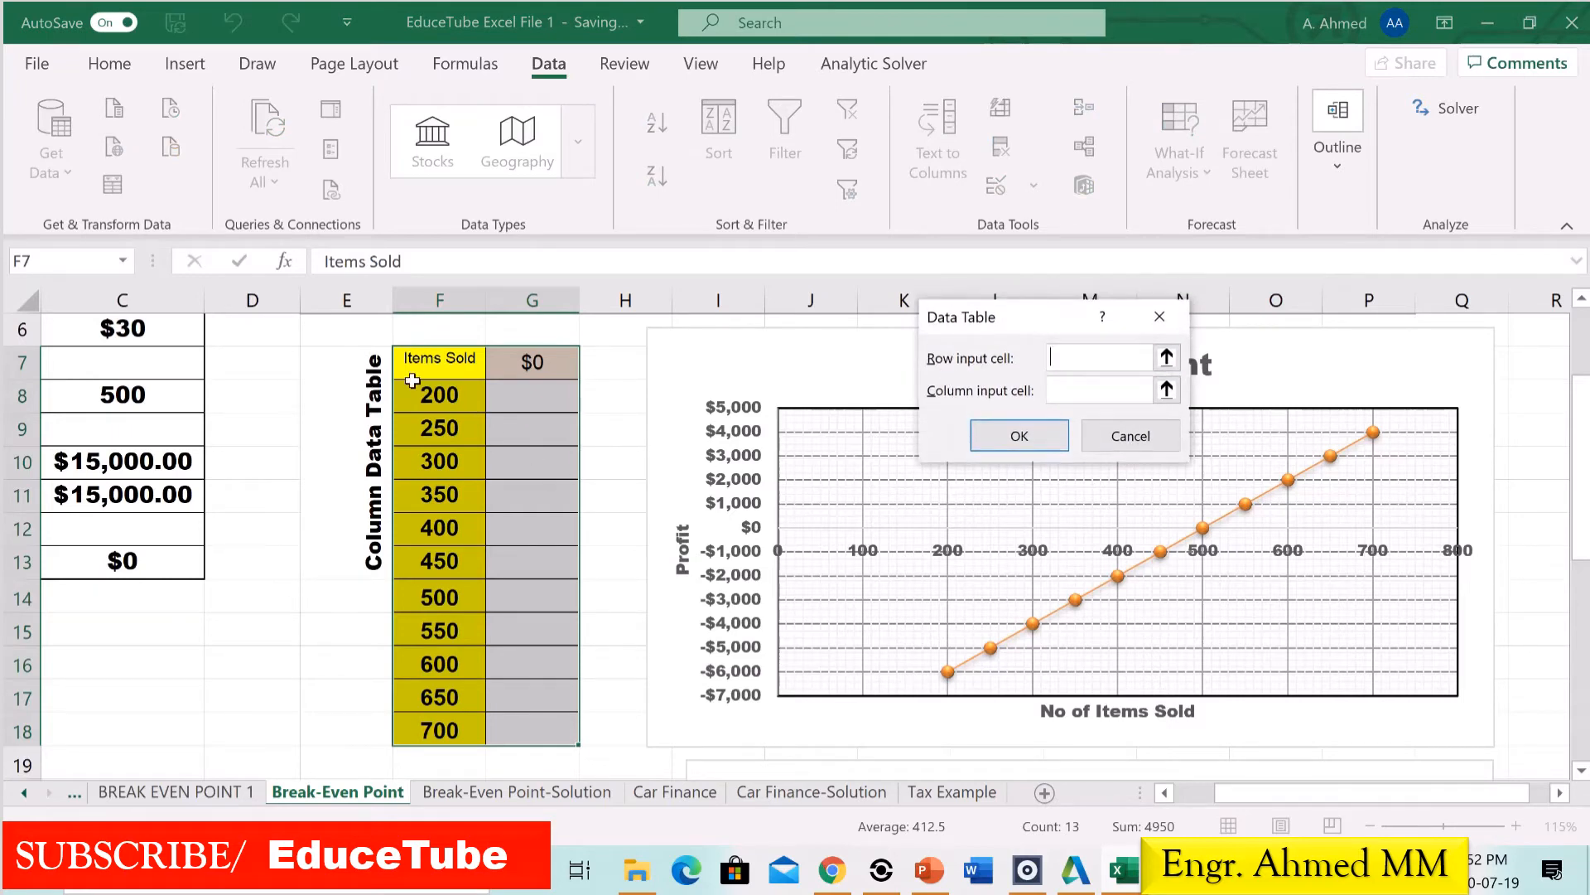
{"action": "left_click", "coordinate": [1064, 389]}
{"action": "left_click_drag", "start_coordinate": [1254, 795], "coordinate": [1200, 794]}
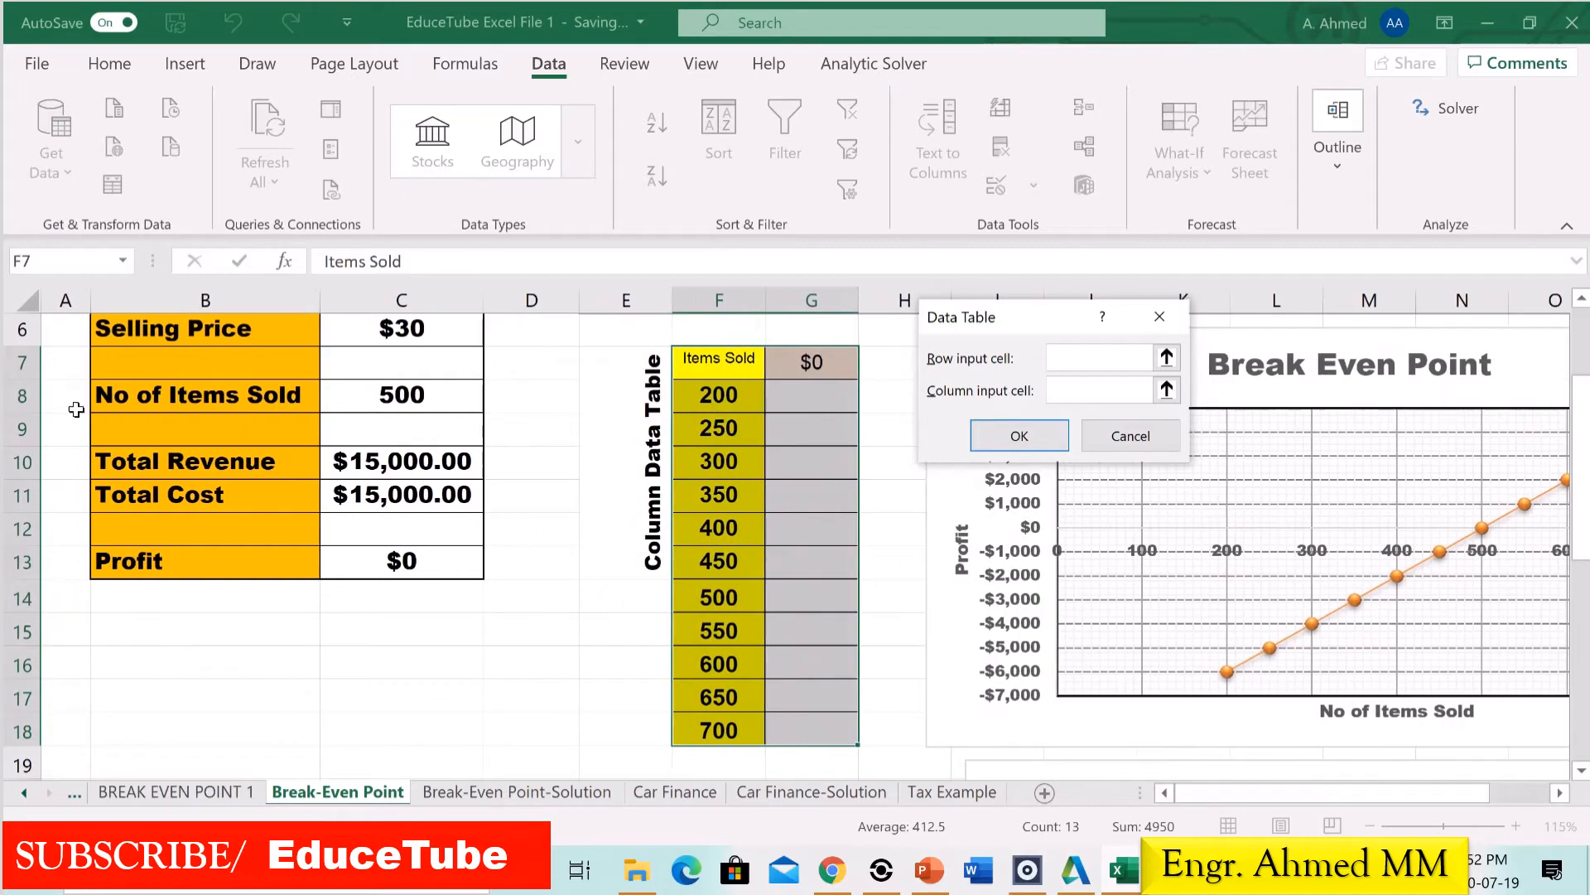
{"action": "left_click", "coordinate": [421, 393]}
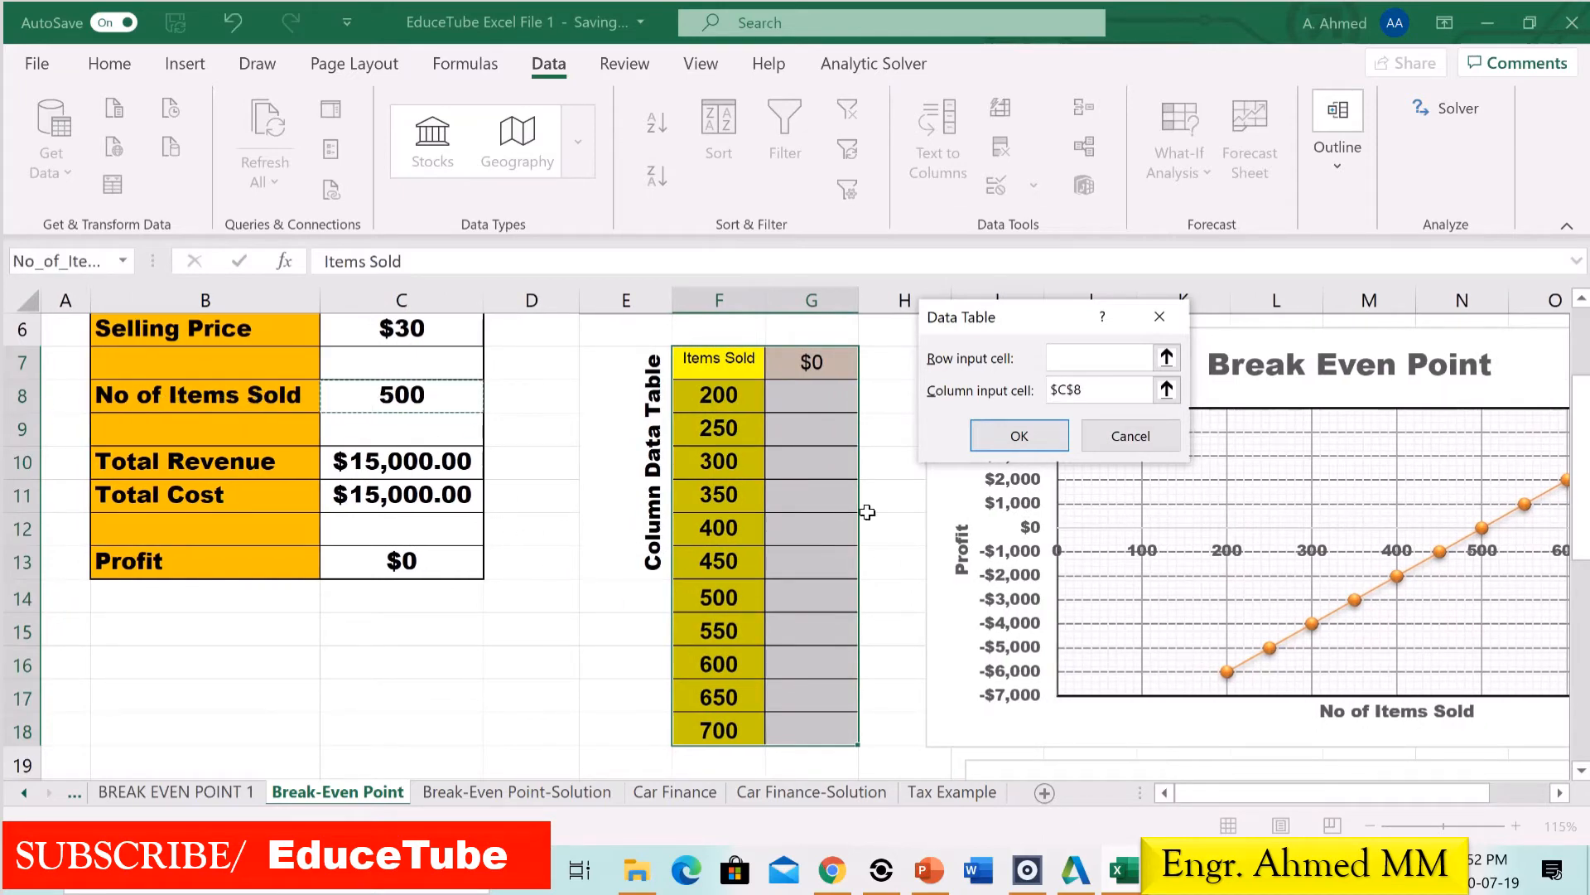
{"action": "left_click", "coordinate": [996, 437]}
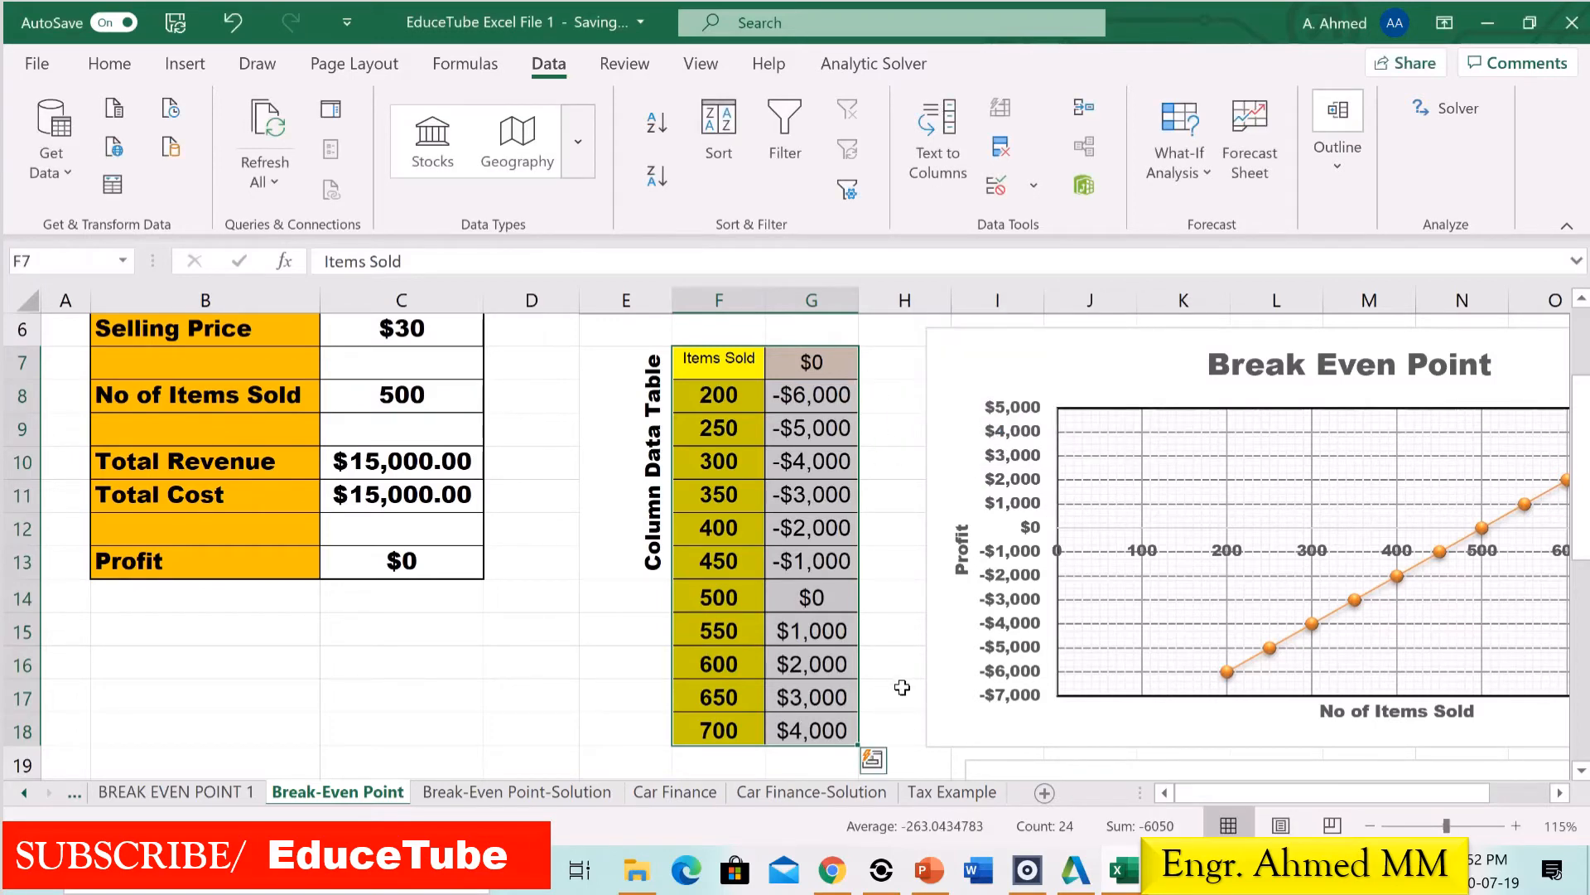
Examine the profit column data table and its chart, and the second column data table with its Total Revenue and Total Cost chart.
{"action": "left_click_drag", "start_coordinate": [1199, 797], "coordinate": [1219, 799]}
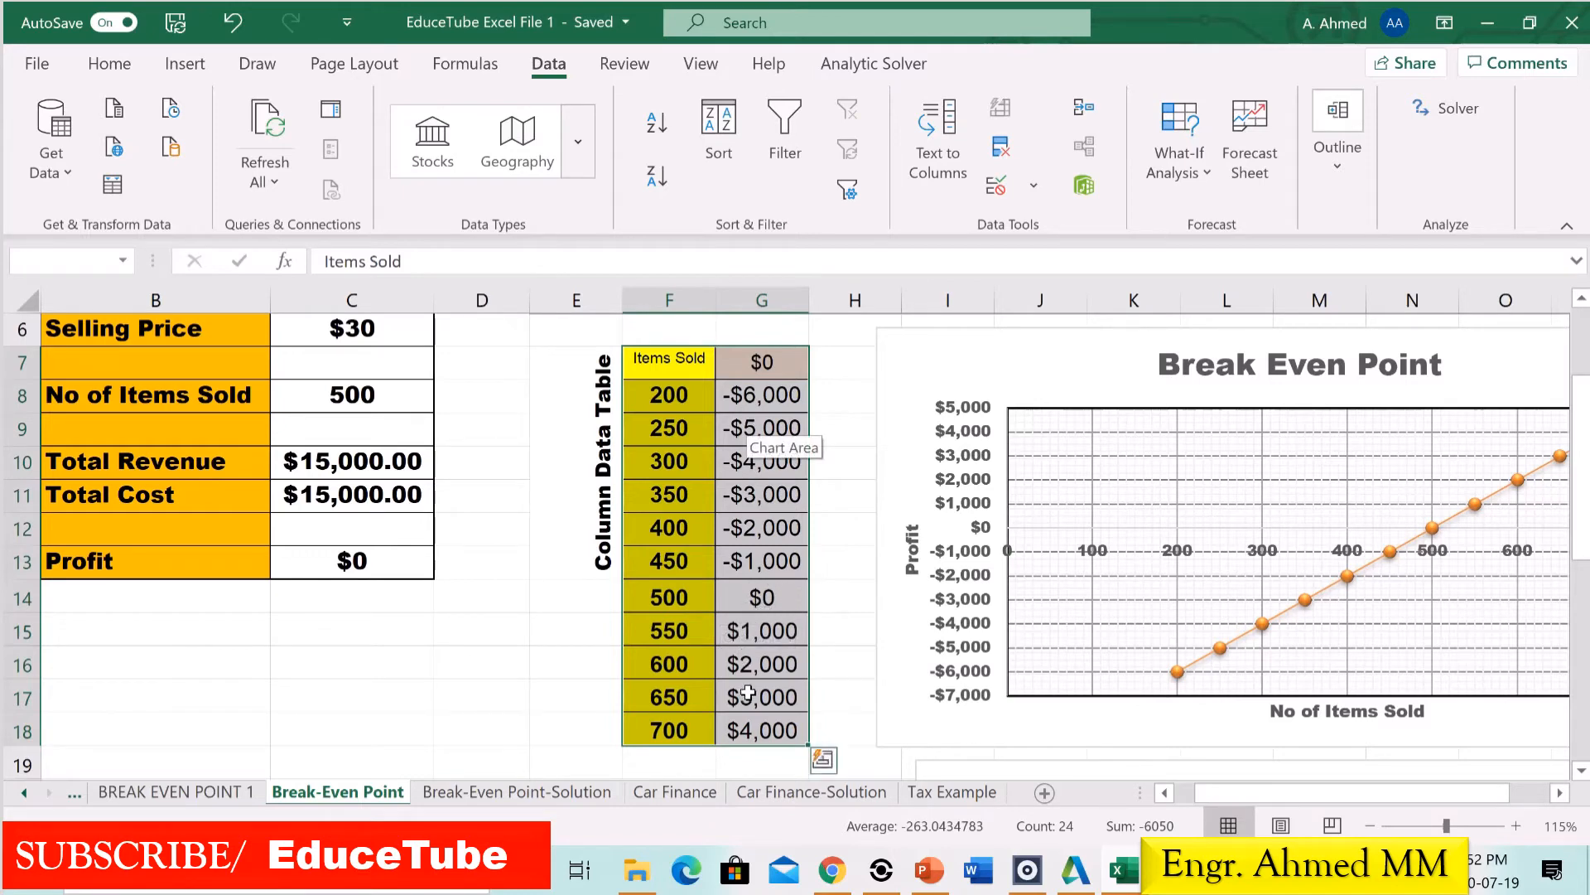
{"action": "left_click_drag", "start_coordinate": [1216, 798], "coordinate": [1206, 801]}
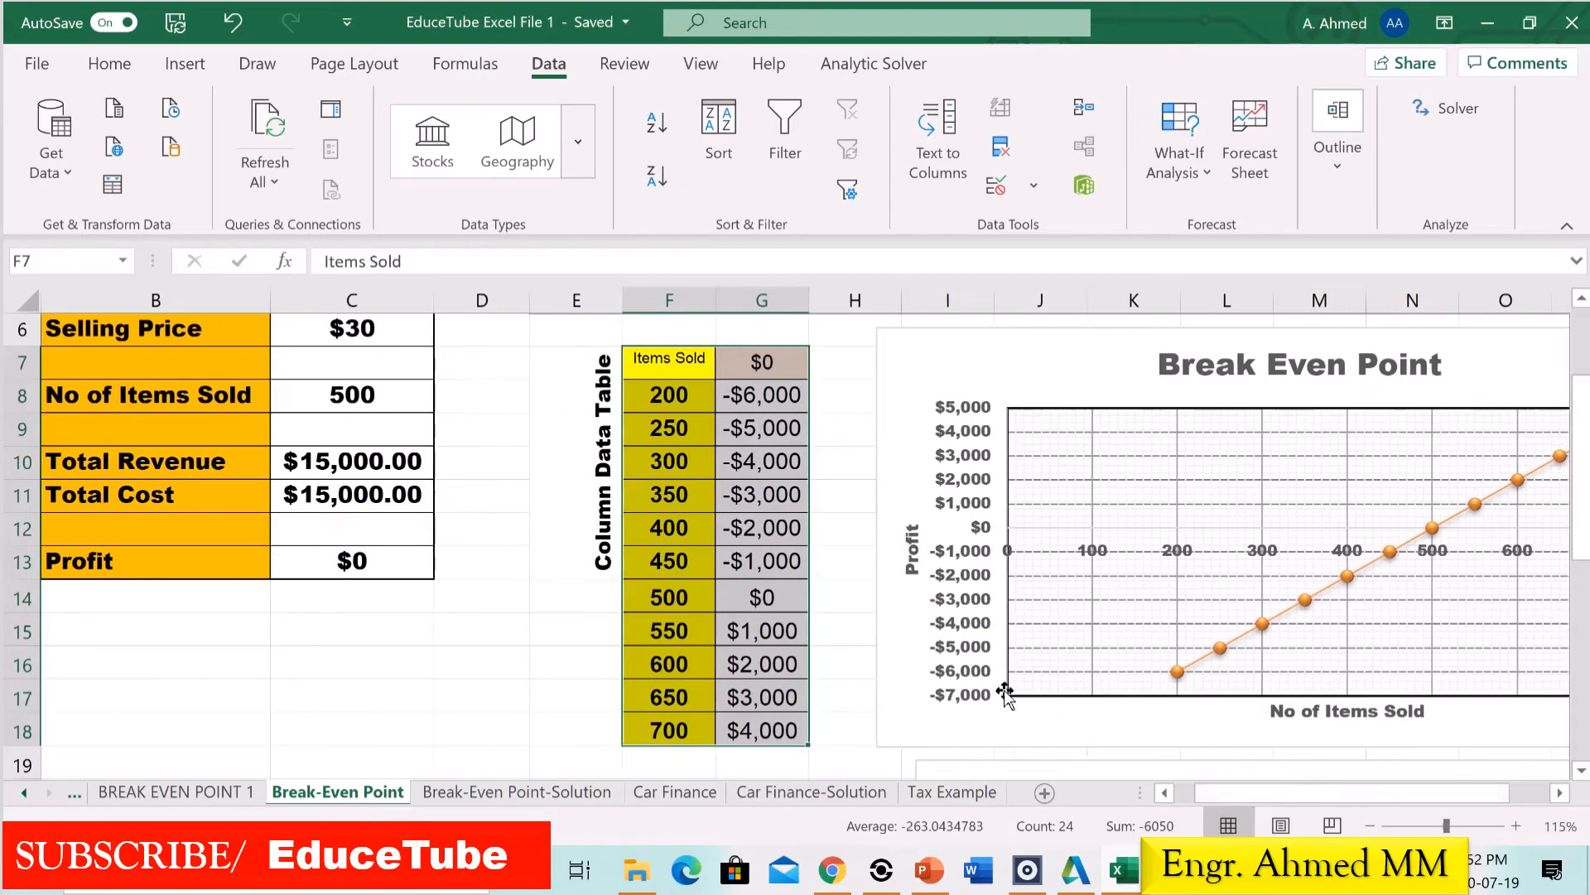
{"action": "left_click", "coordinate": [532, 663]}
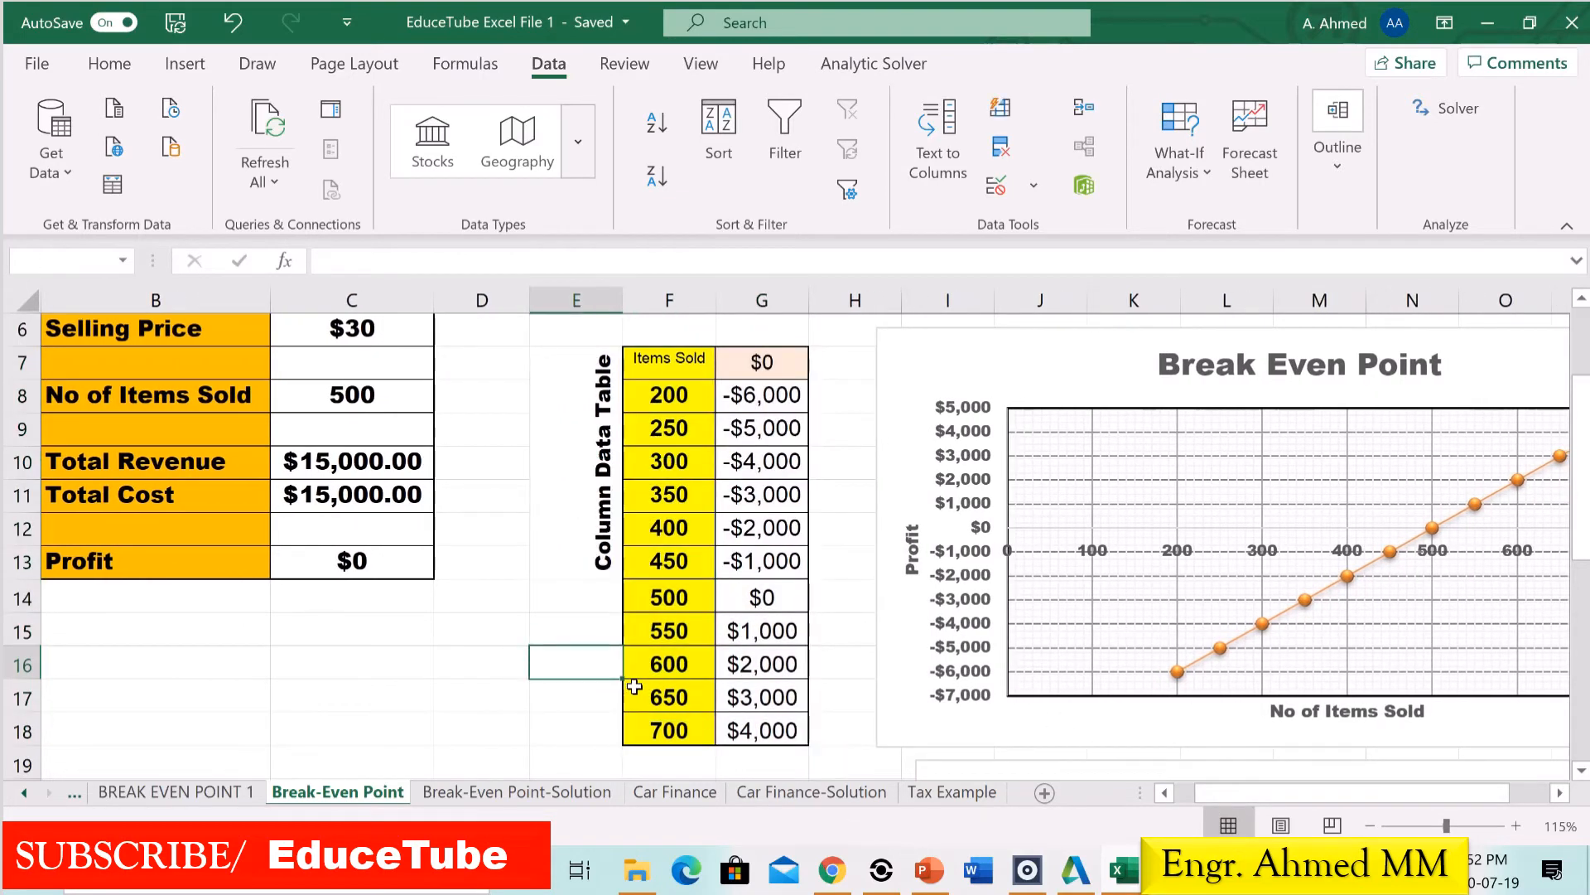
{"action": "scroll", "coordinate": [878, 663], "scroll_direction": "down", "scroll_amount": 3}
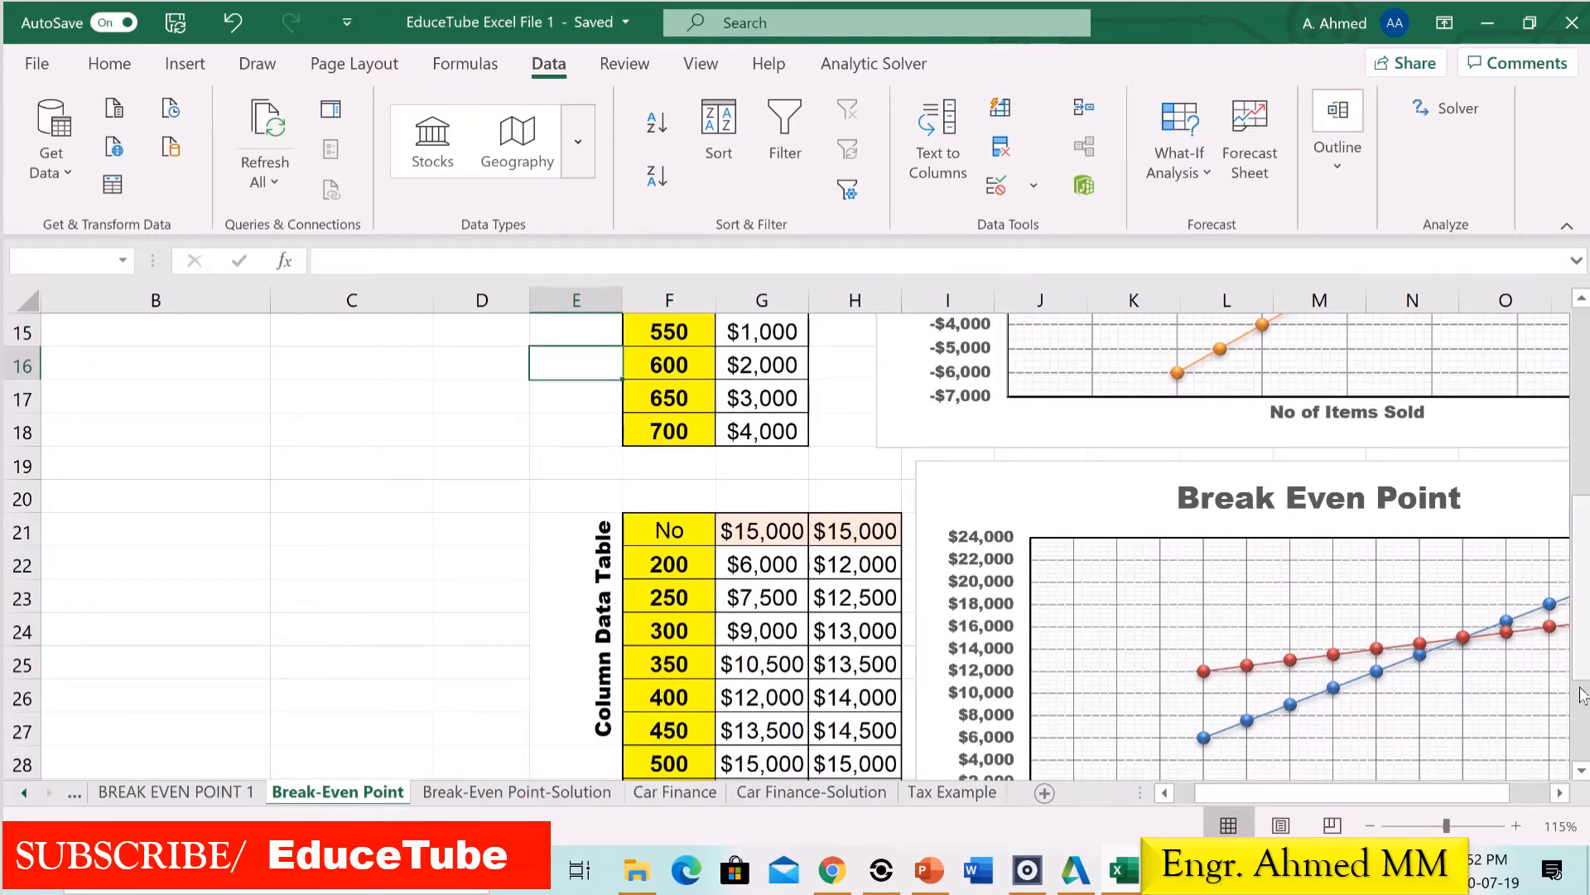
{"action": "left_click_drag", "start_coordinate": [1582, 700], "coordinate": [1584, 701]}
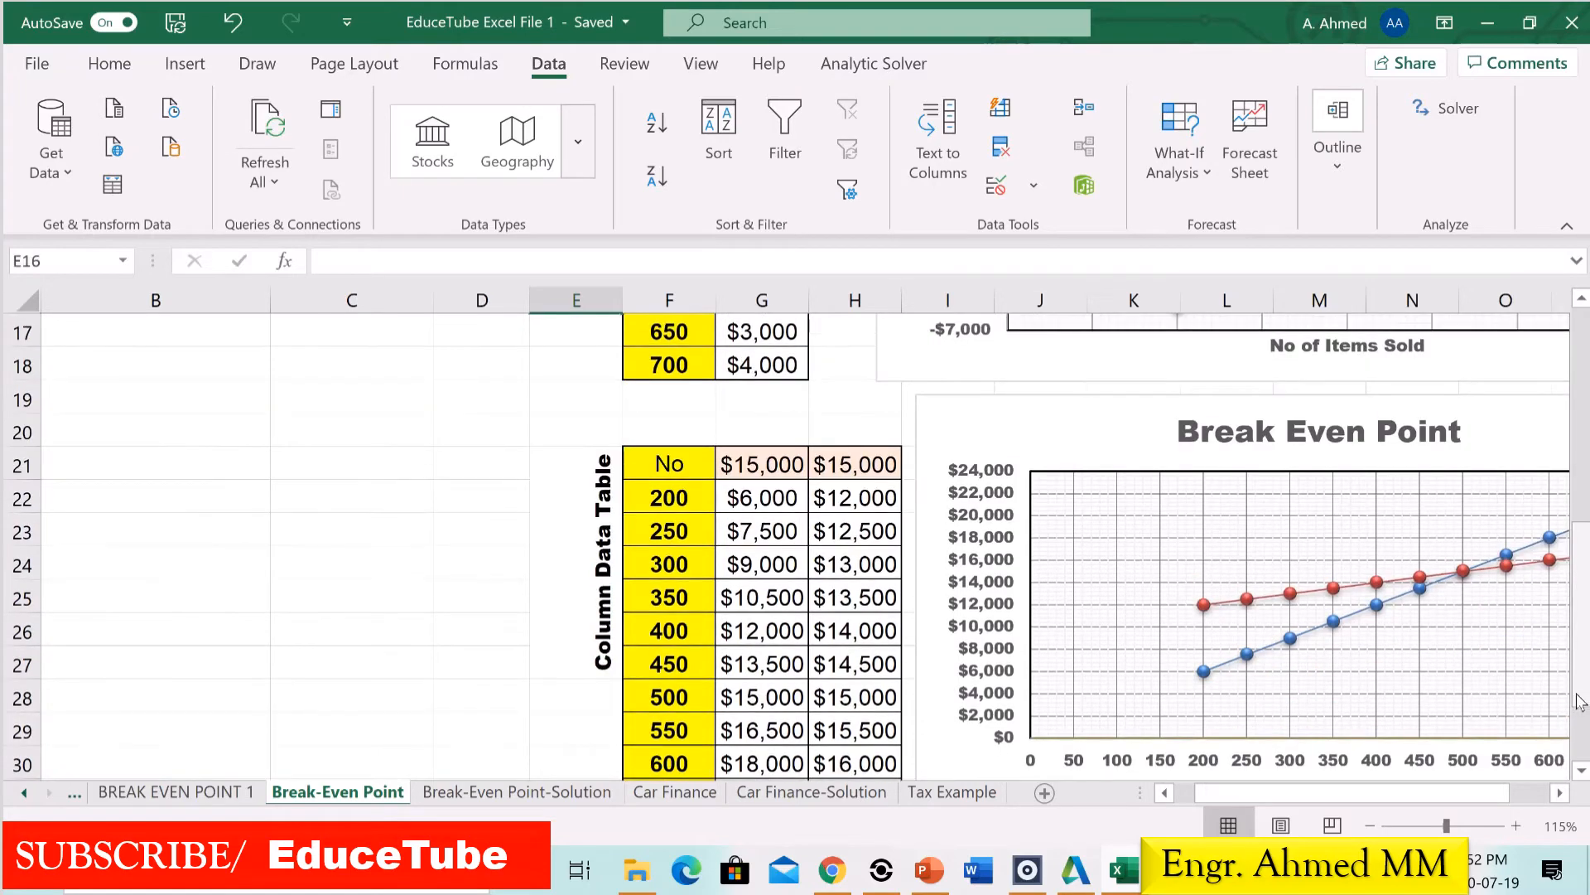
{"action": "left_click_drag", "start_coordinate": [1439, 792], "coordinate": [1459, 802]}
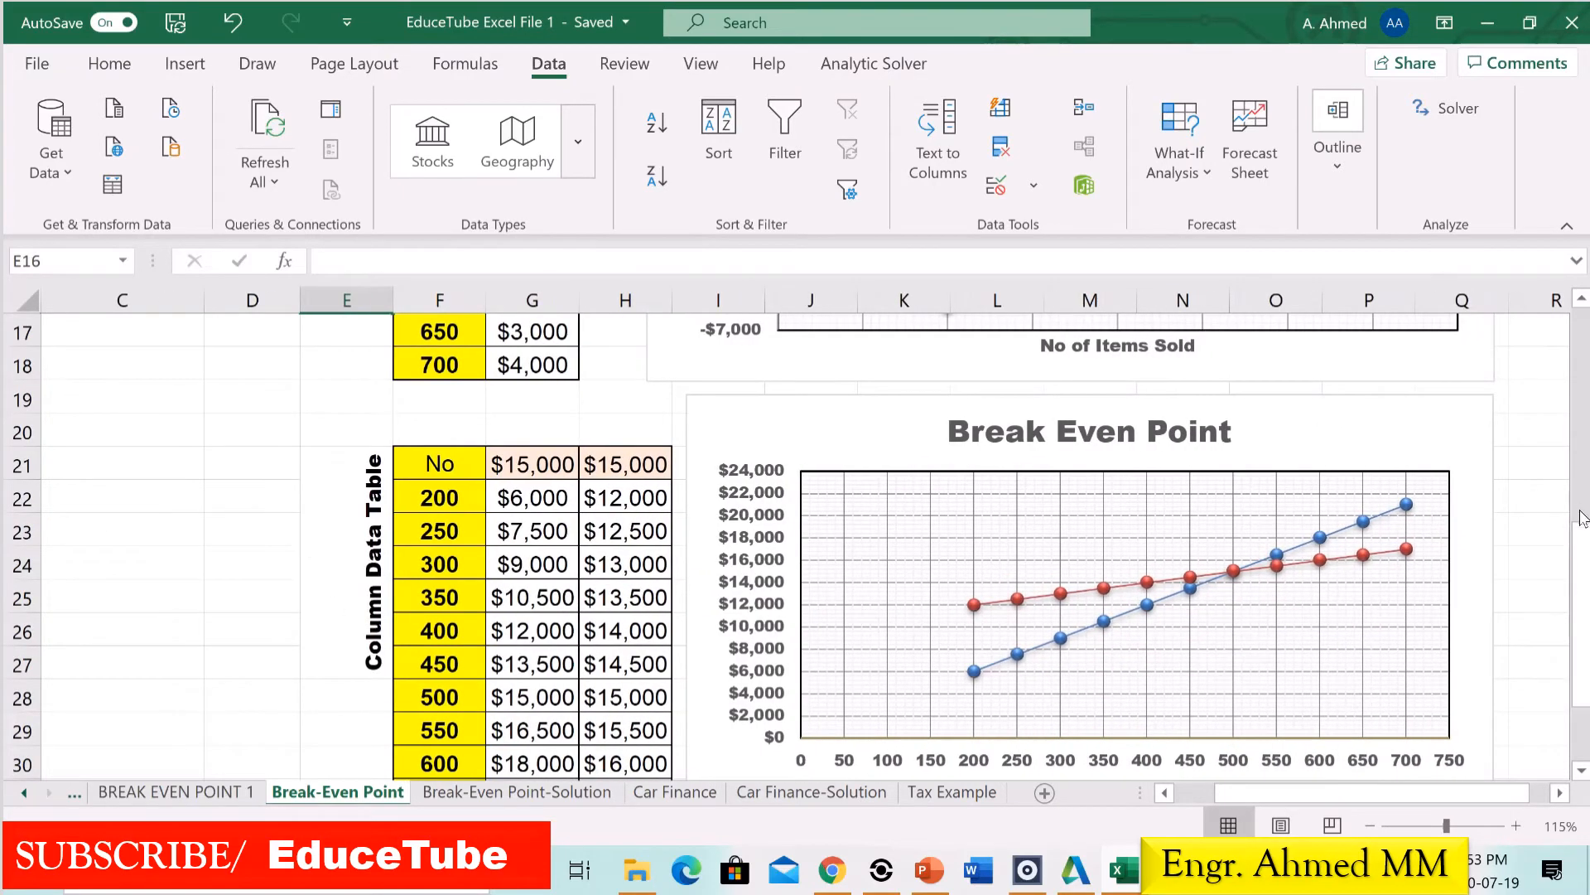
{"action": "left_click_drag", "start_coordinate": [1584, 578], "coordinate": [1584, 585]}
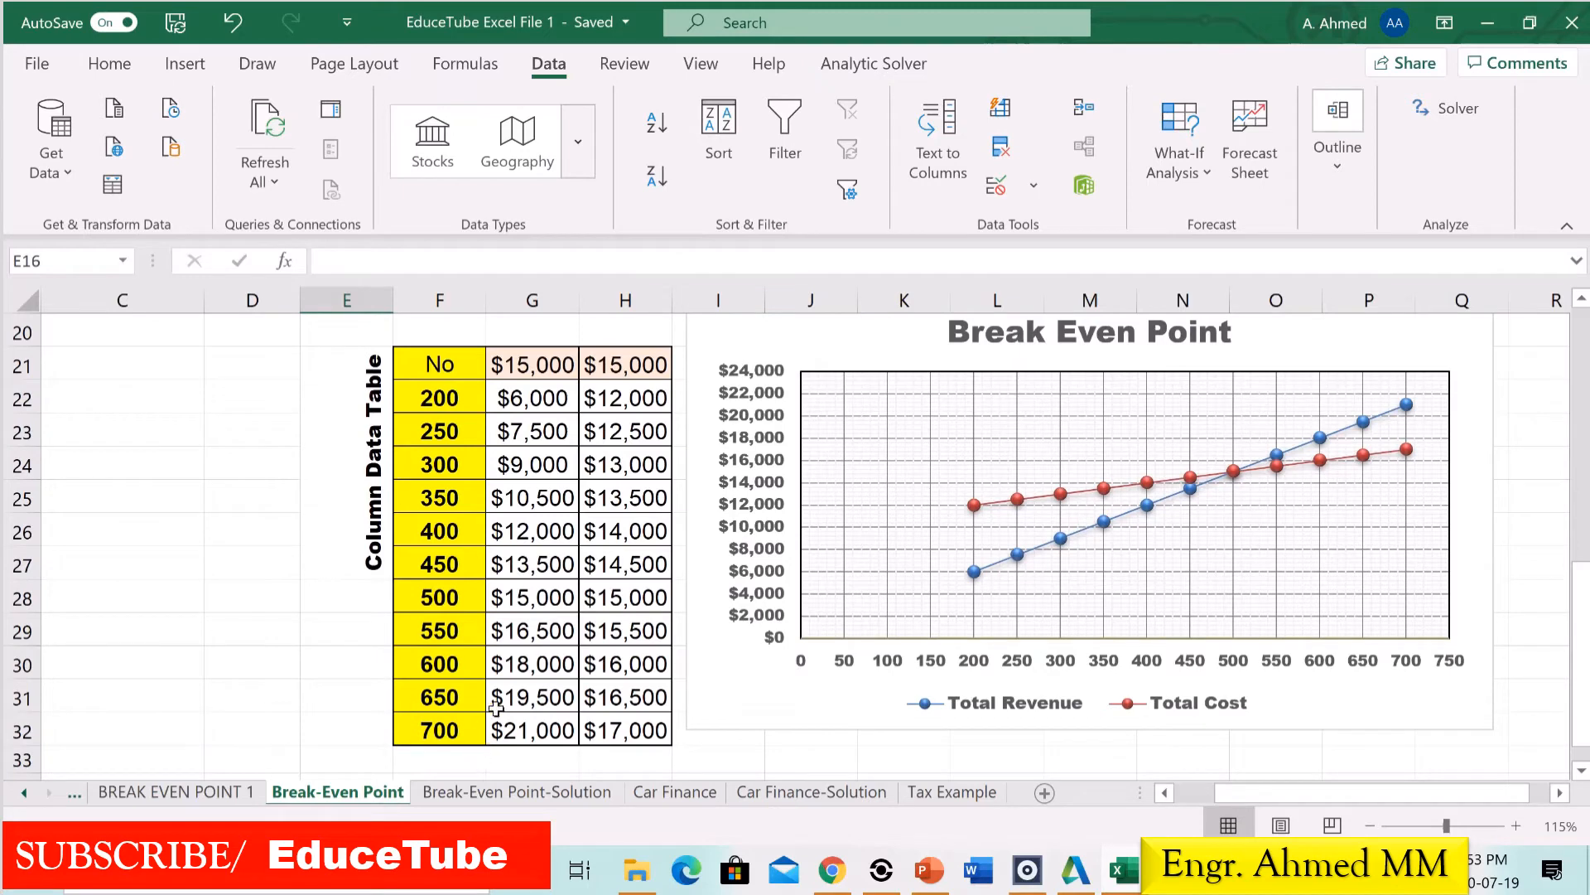
Try to clear G21:G32, the total revenue column of the second column data table.
{"action": "left_click", "coordinate": [500, 365]}
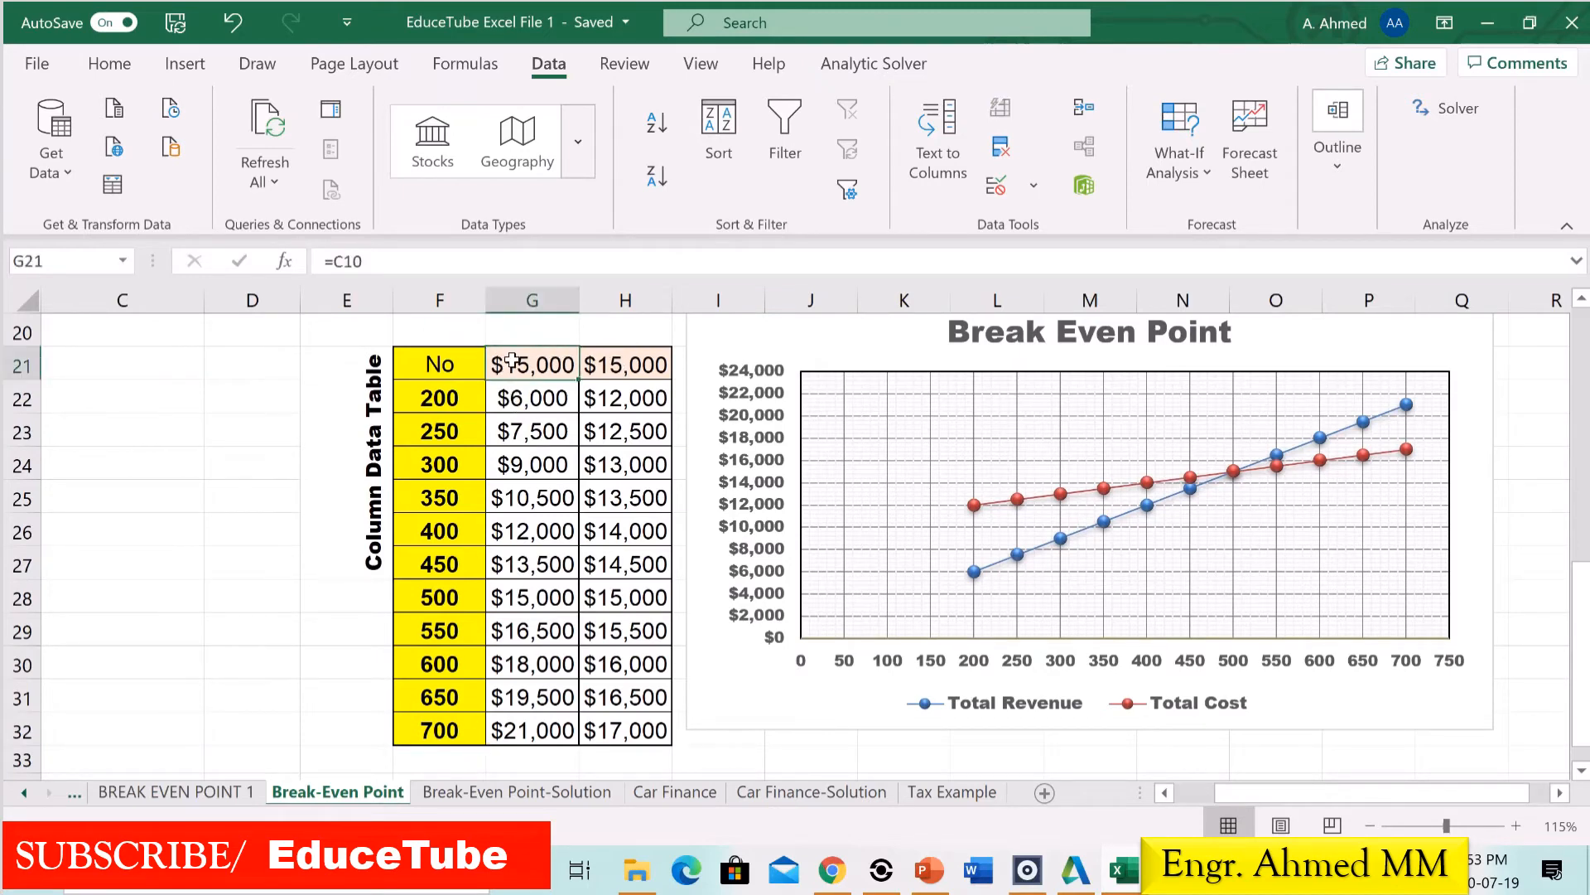
{"action": "left_click_drag", "start_coordinate": [512, 364], "coordinate": [552, 728]}
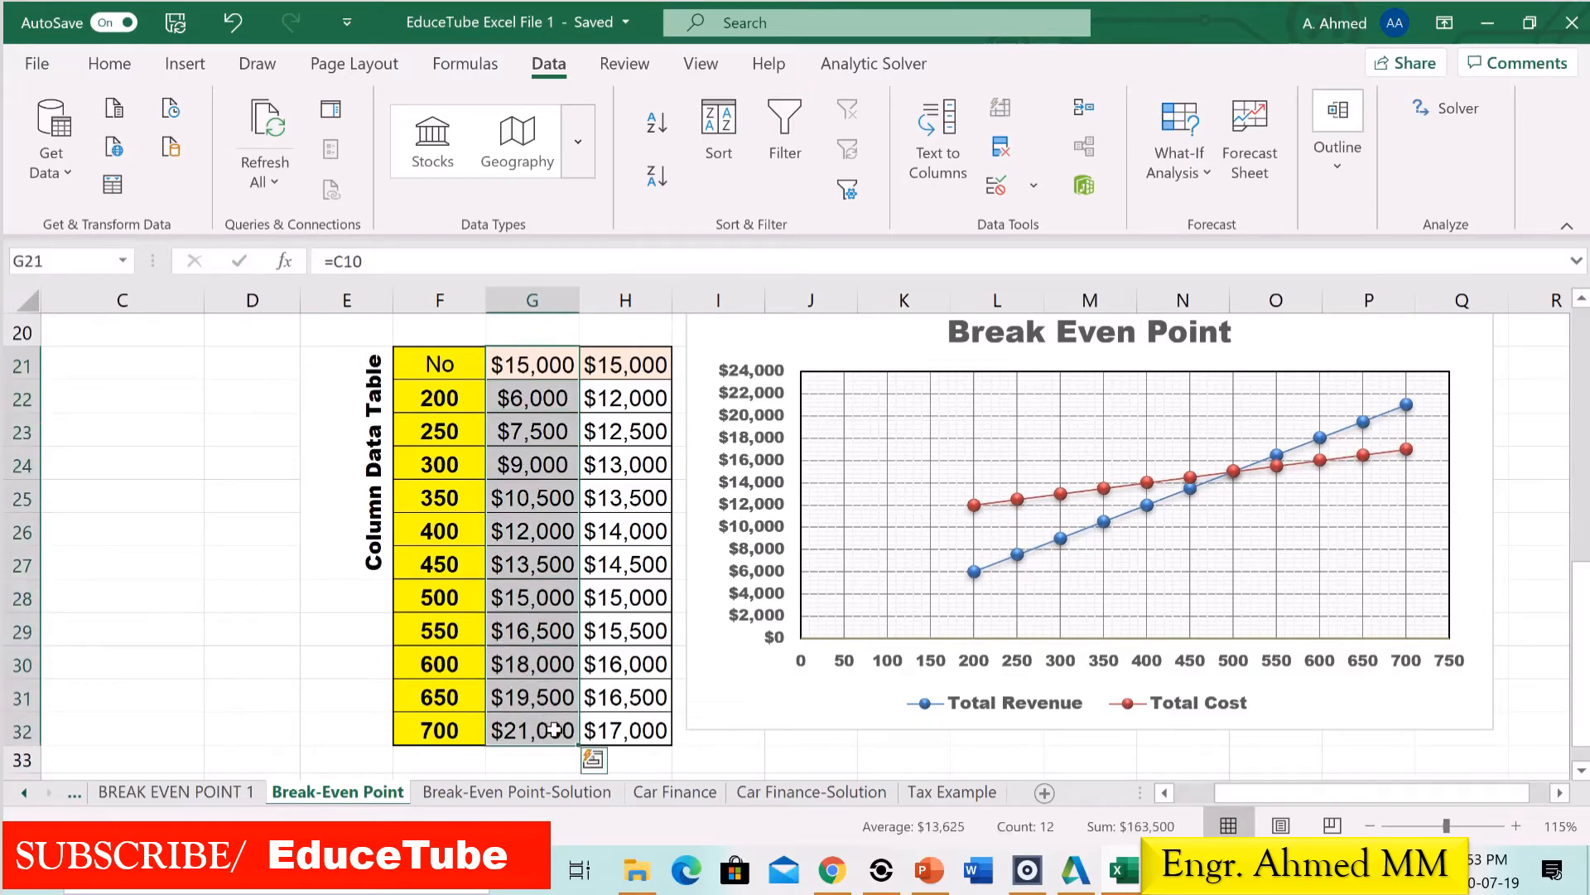
{"action": "key", "text": "Delete"}
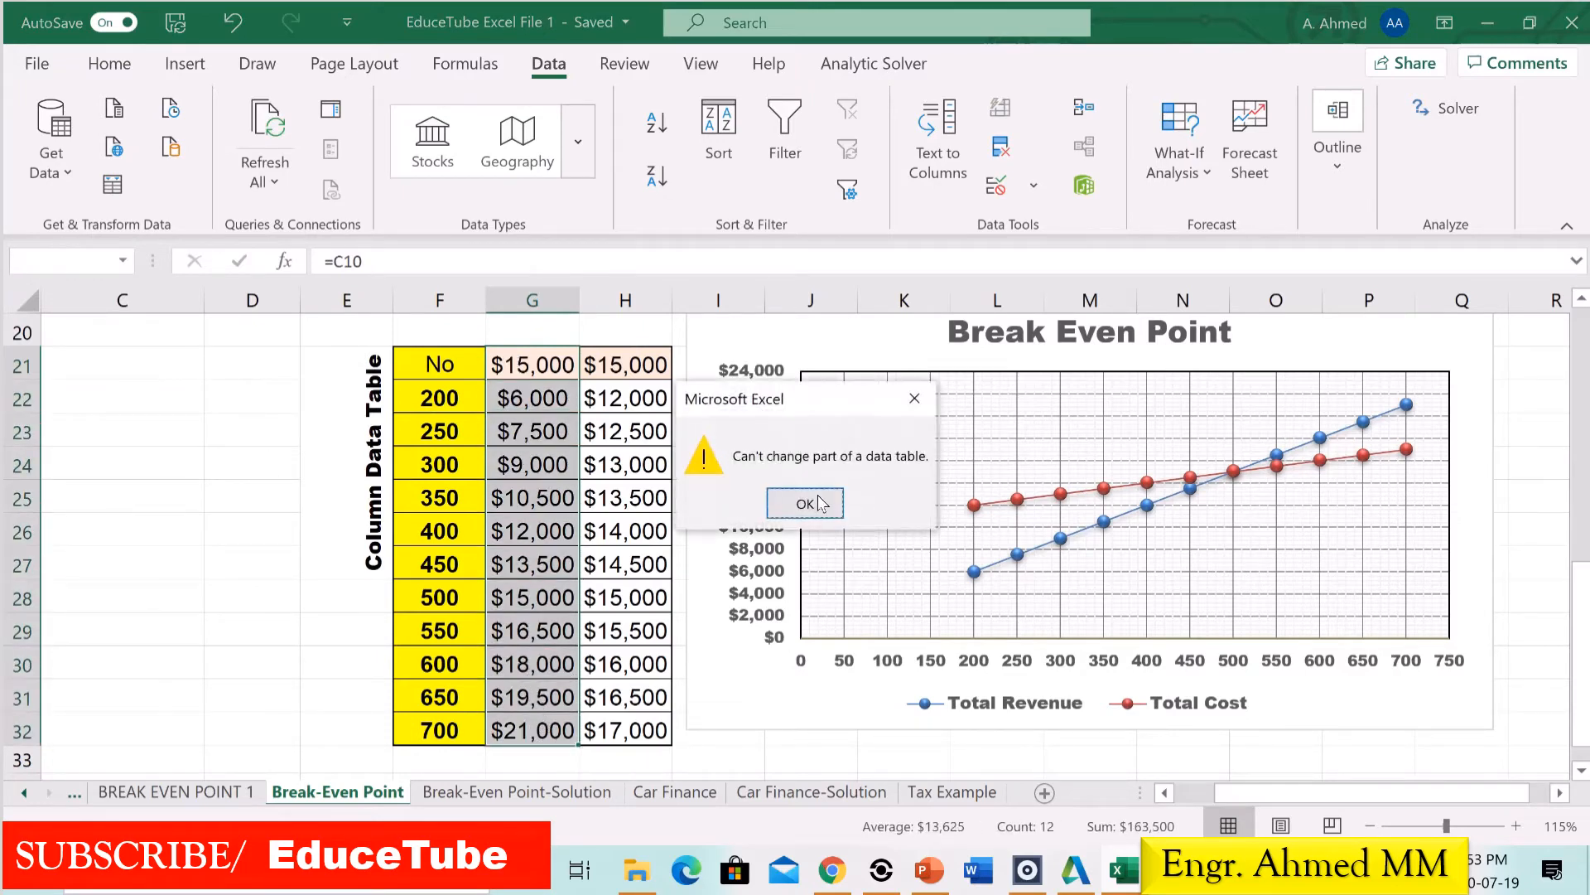
{"action": "left_click", "coordinate": [914, 400]}
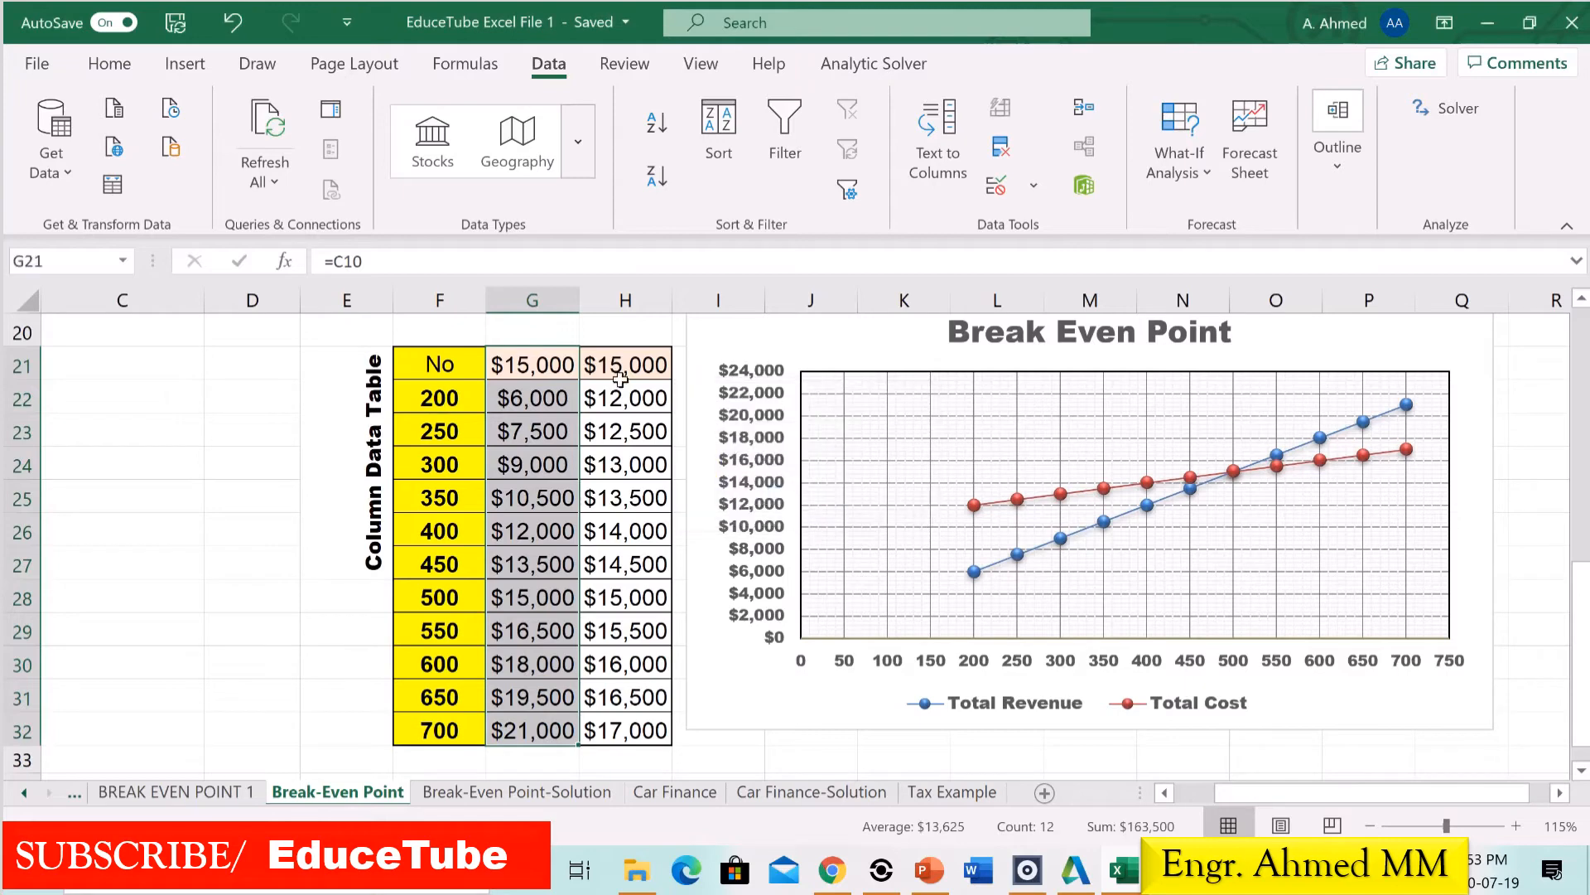
Clear the header formulas in G21 and H21 of the second column data table.
{"action": "left_click", "coordinate": [509, 361]}
{"action": "key", "text": "Delete"}
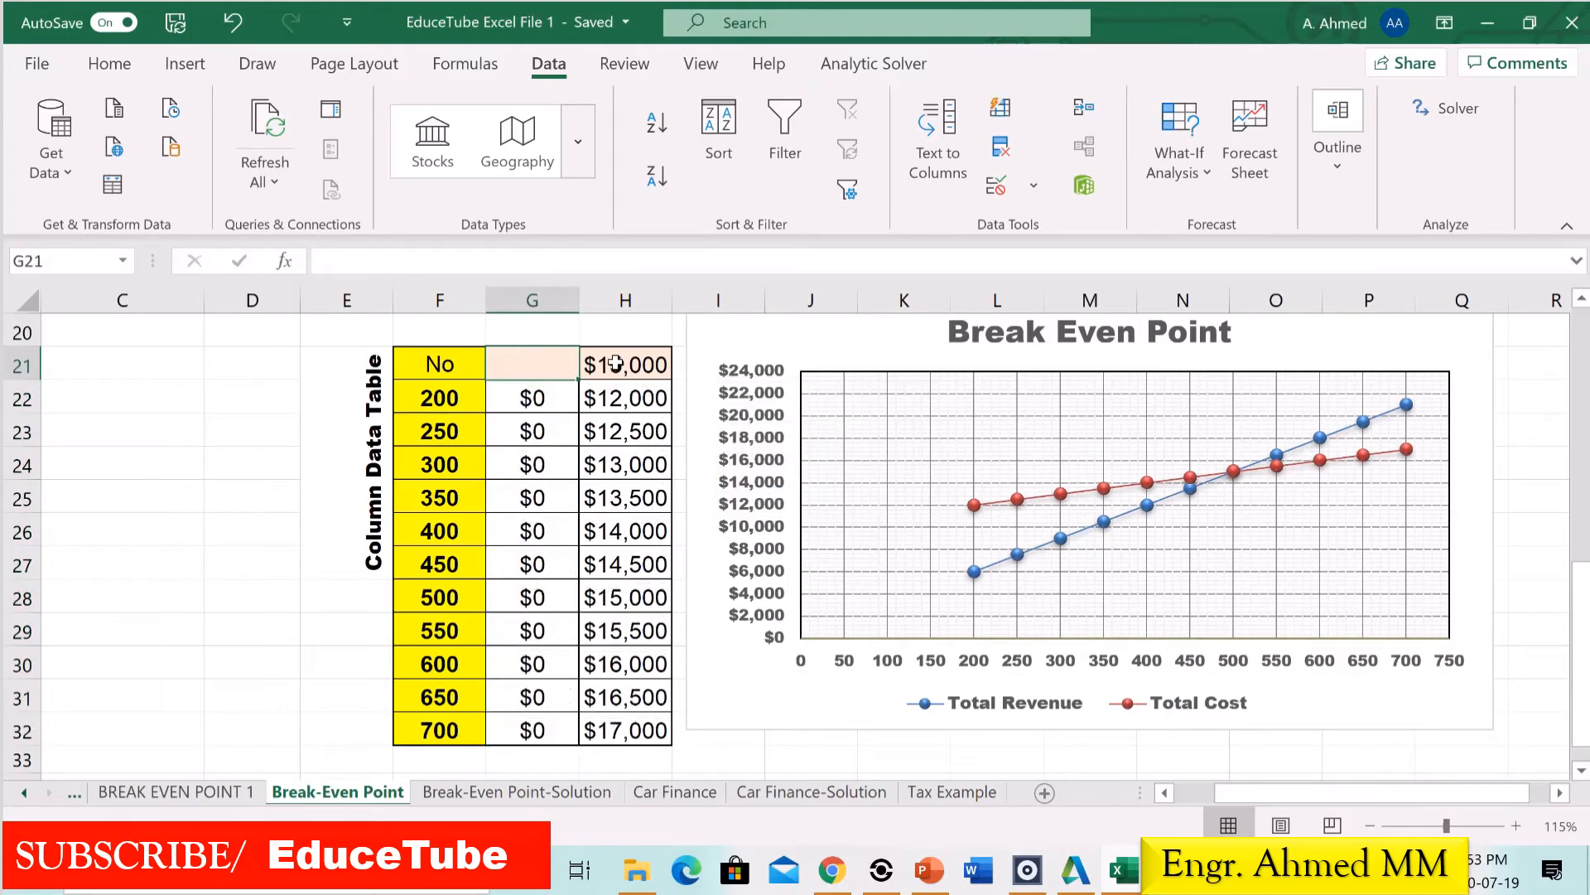
{"action": "left_click", "coordinate": [623, 363]}
{"action": "key", "text": "Delete"}
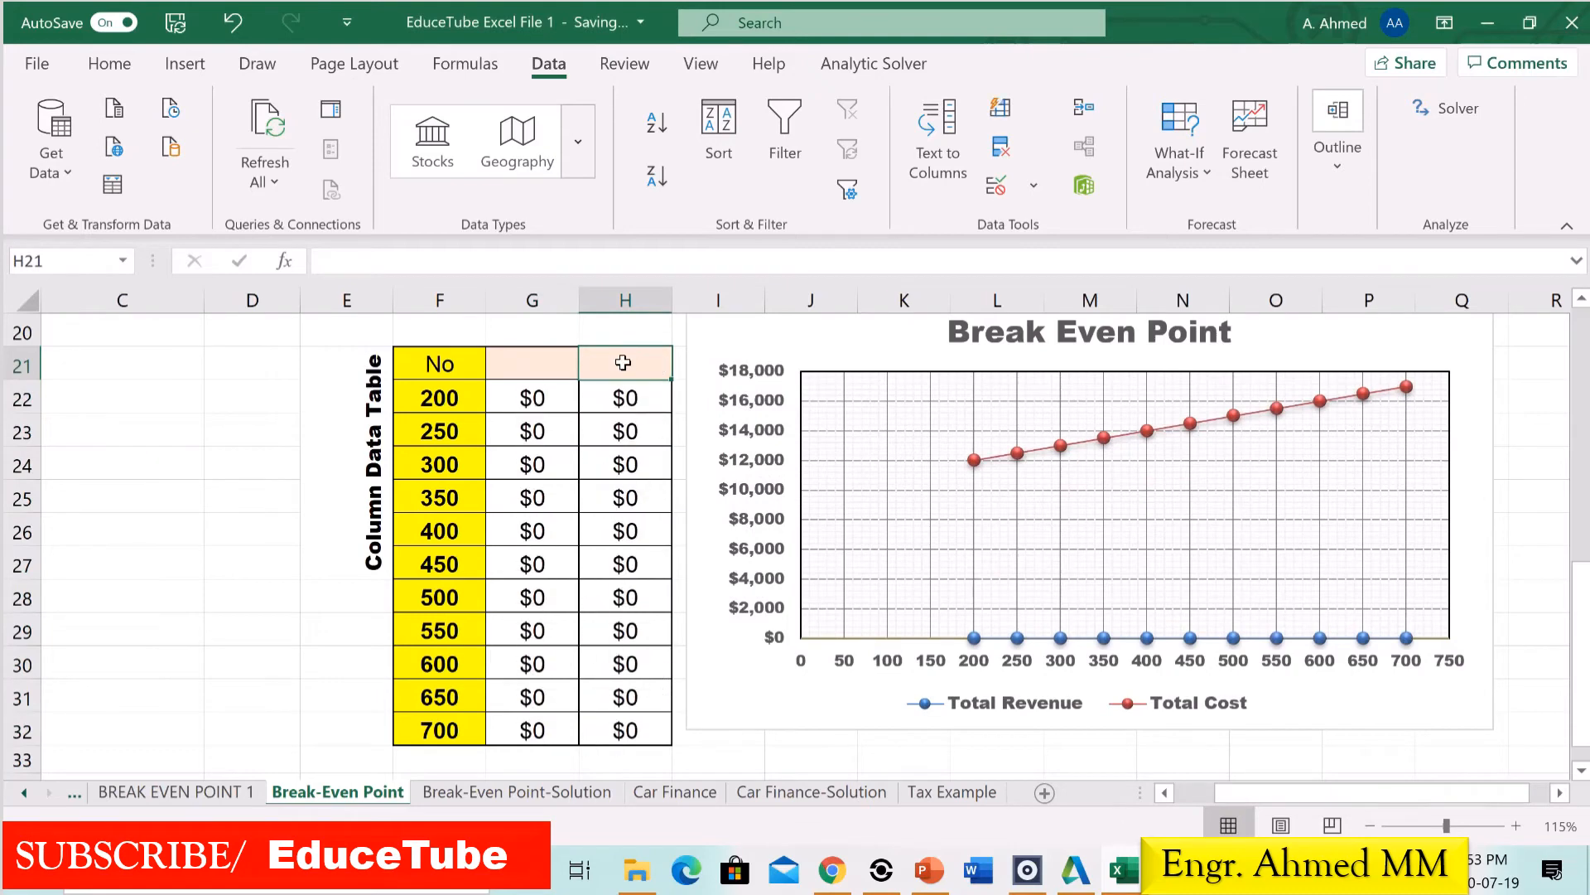
Try to clear parts of the second column data table's results, first G22:G32 and then G22:H22.
{"action": "left_click_drag", "start_coordinate": [527, 395], "coordinate": [538, 746]}
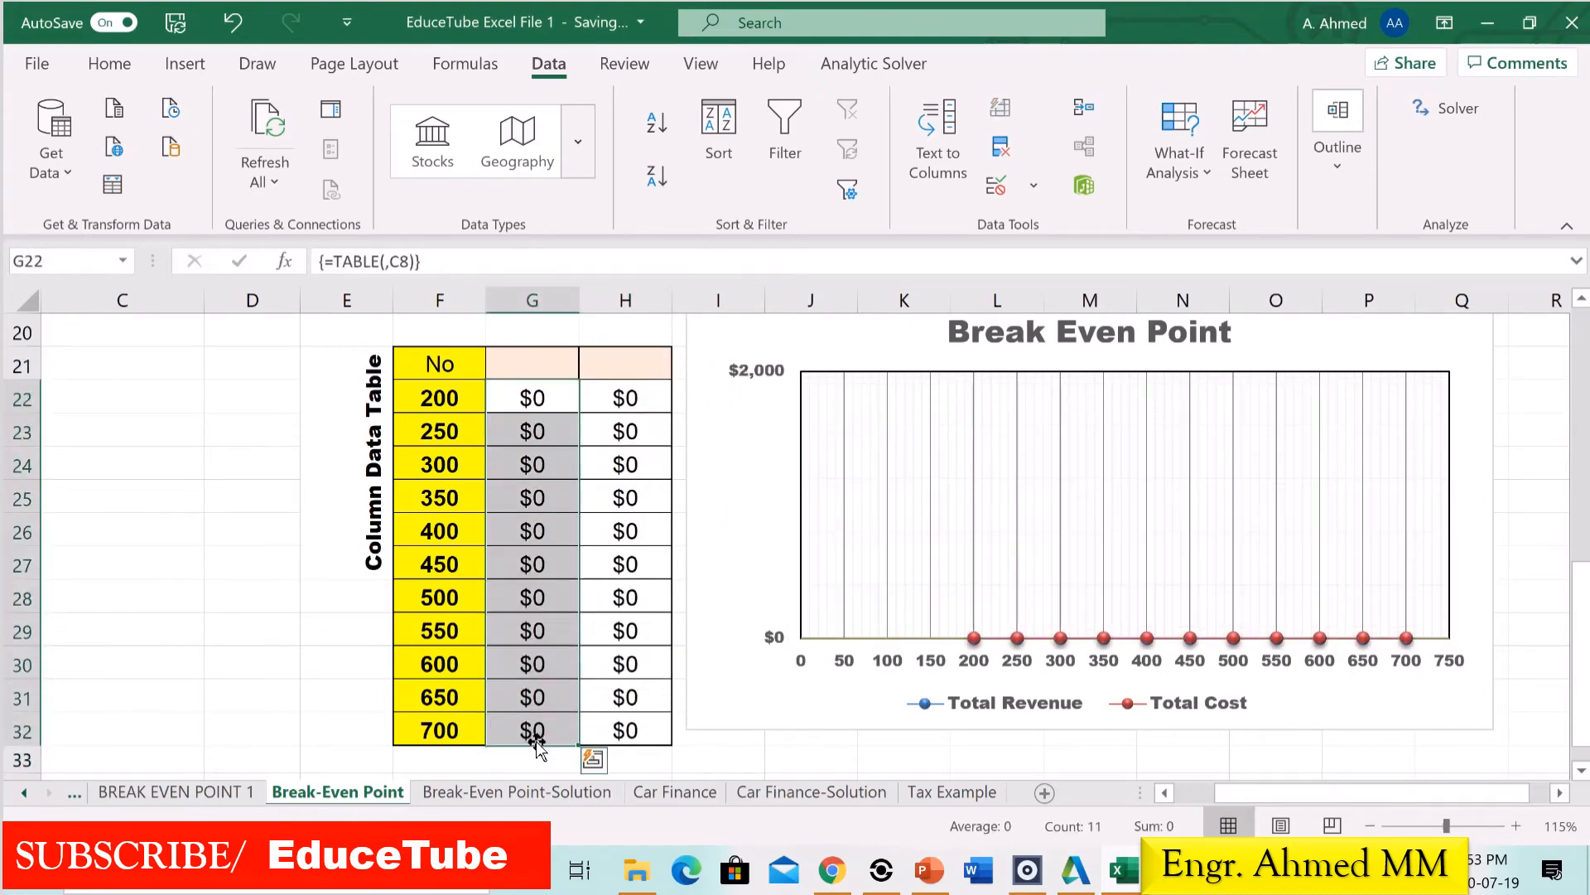
{"action": "key", "text": "Delete"}
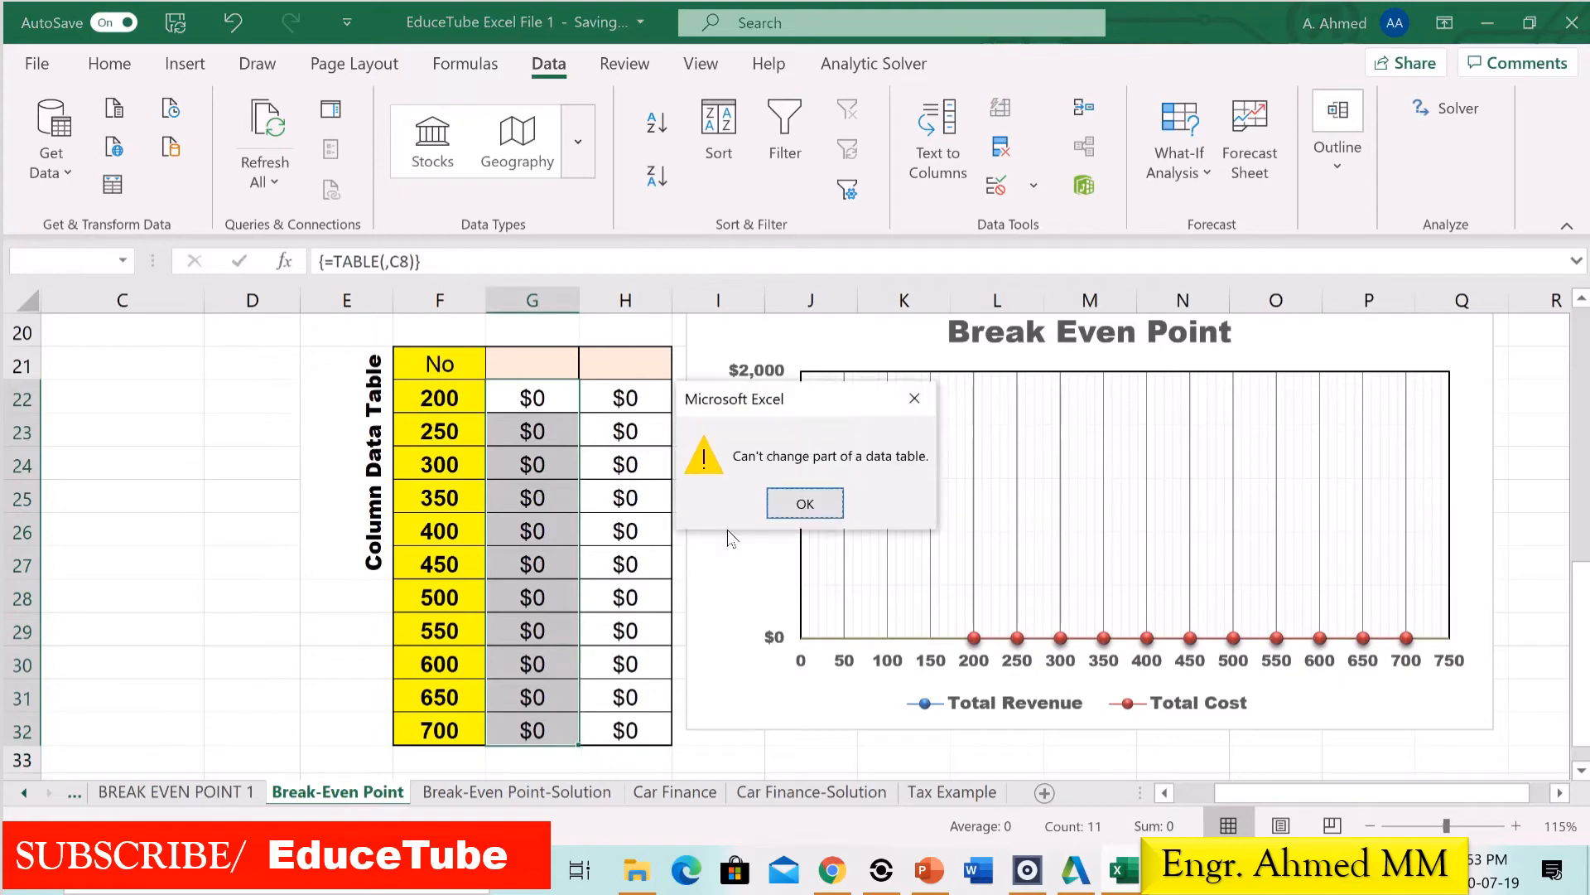
{"action": "left_click", "coordinate": [634, 395]}
{"action": "scroll", "coordinate": [707, 555], "scroll_direction": "up", "scroll_amount": 1}
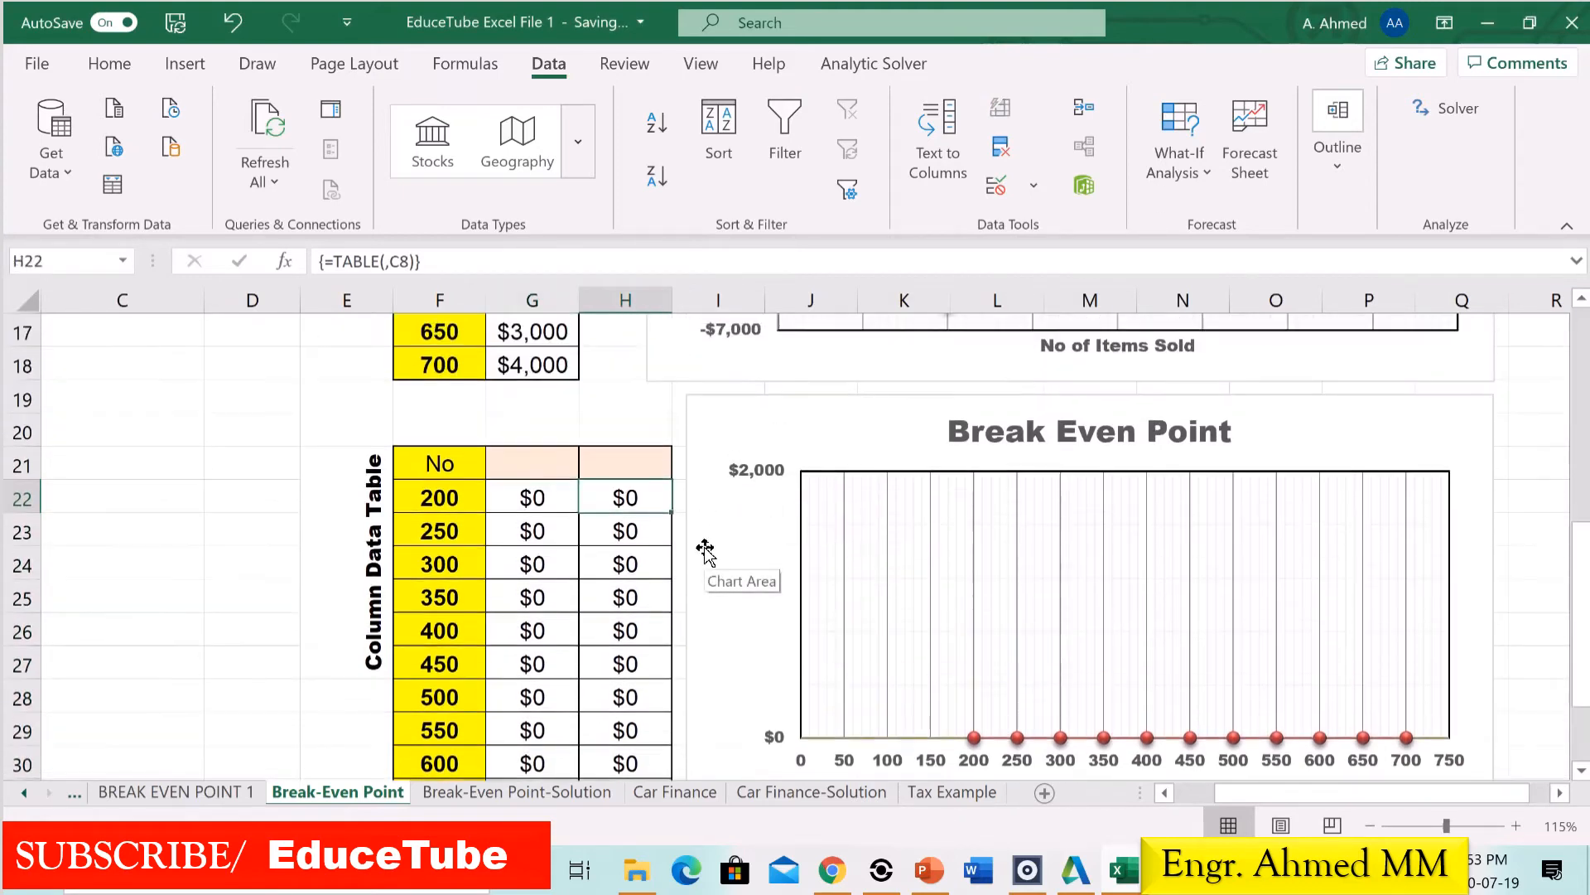
{"action": "left_click_drag", "start_coordinate": [516, 501], "coordinate": [609, 493]}
{"action": "key", "text": "Delete"}
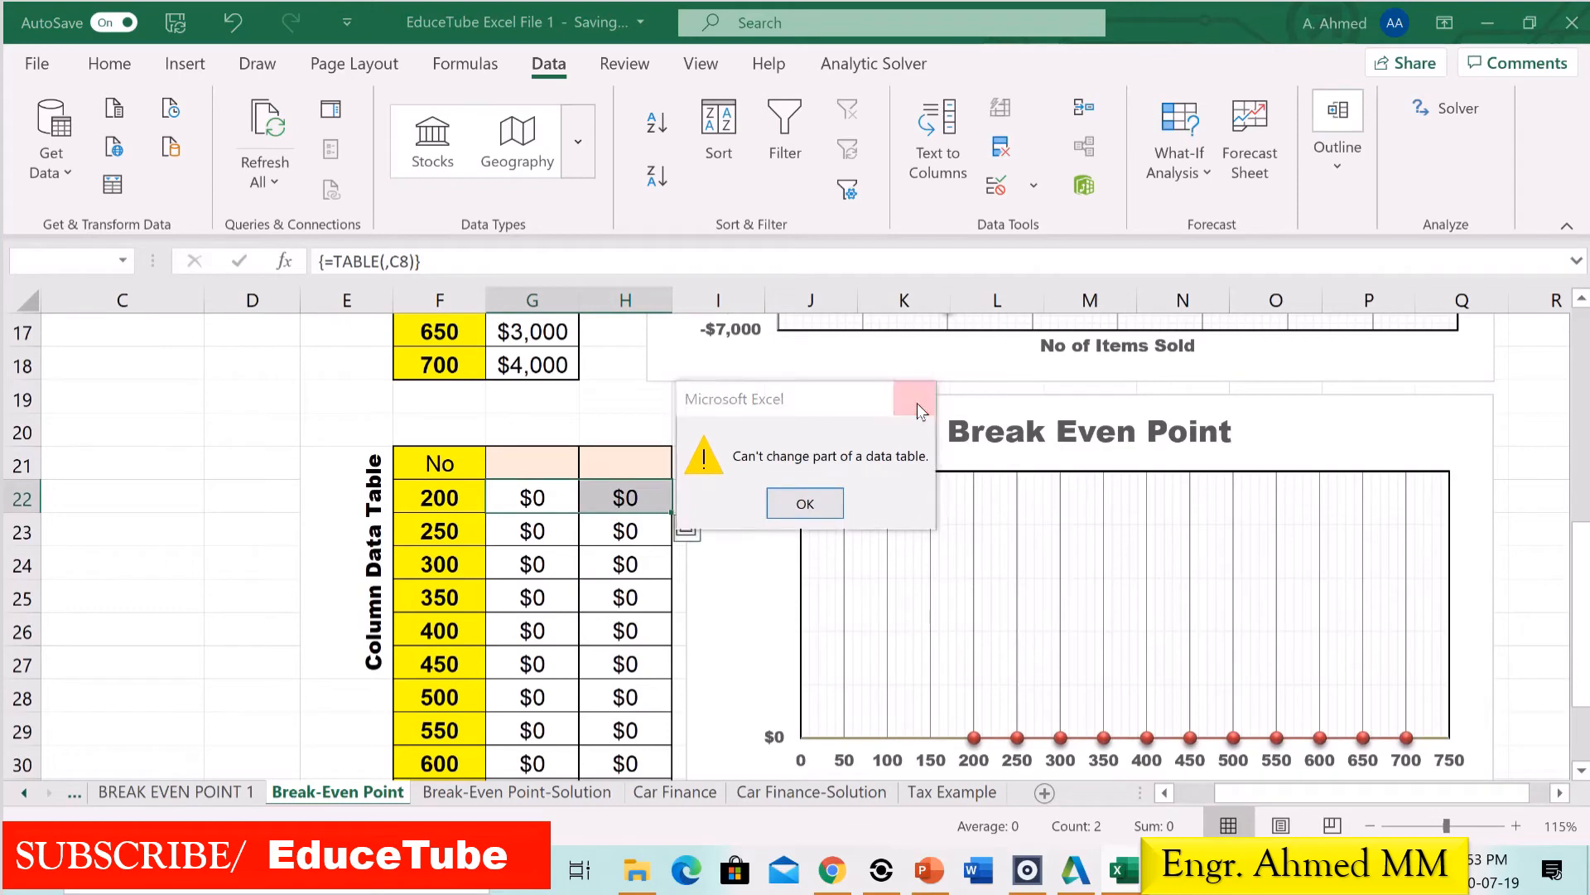
{"action": "left_click", "coordinate": [916, 401]}
{"action": "left_click", "coordinate": [722, 695]}
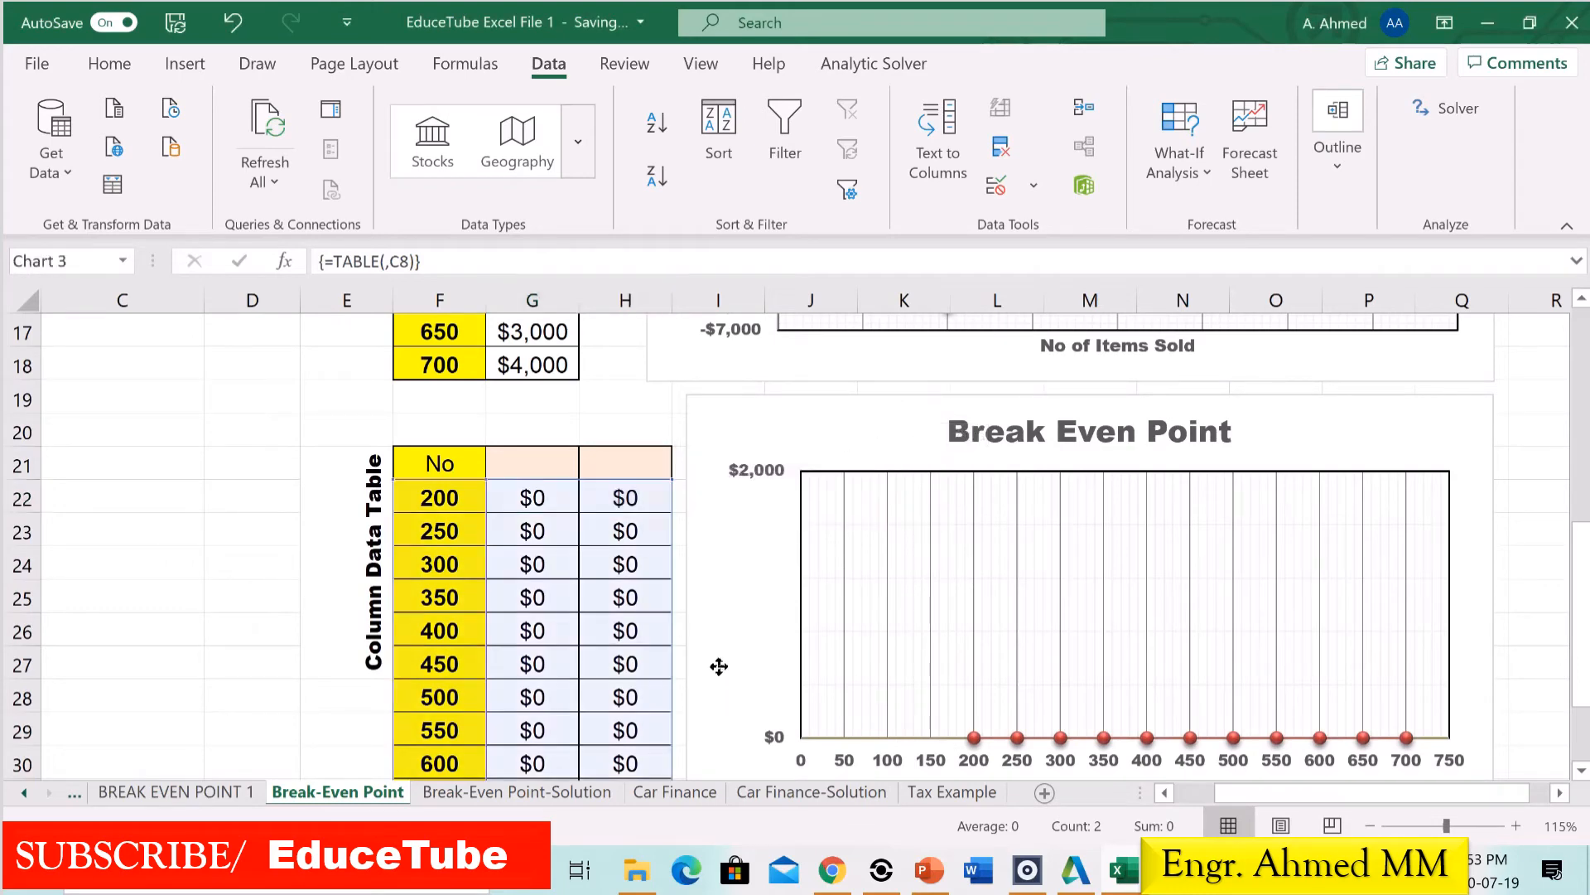
Review the second column data table and its revenue and cost chart against the profit data tables above.
{"action": "left_click", "coordinate": [532, 501]}
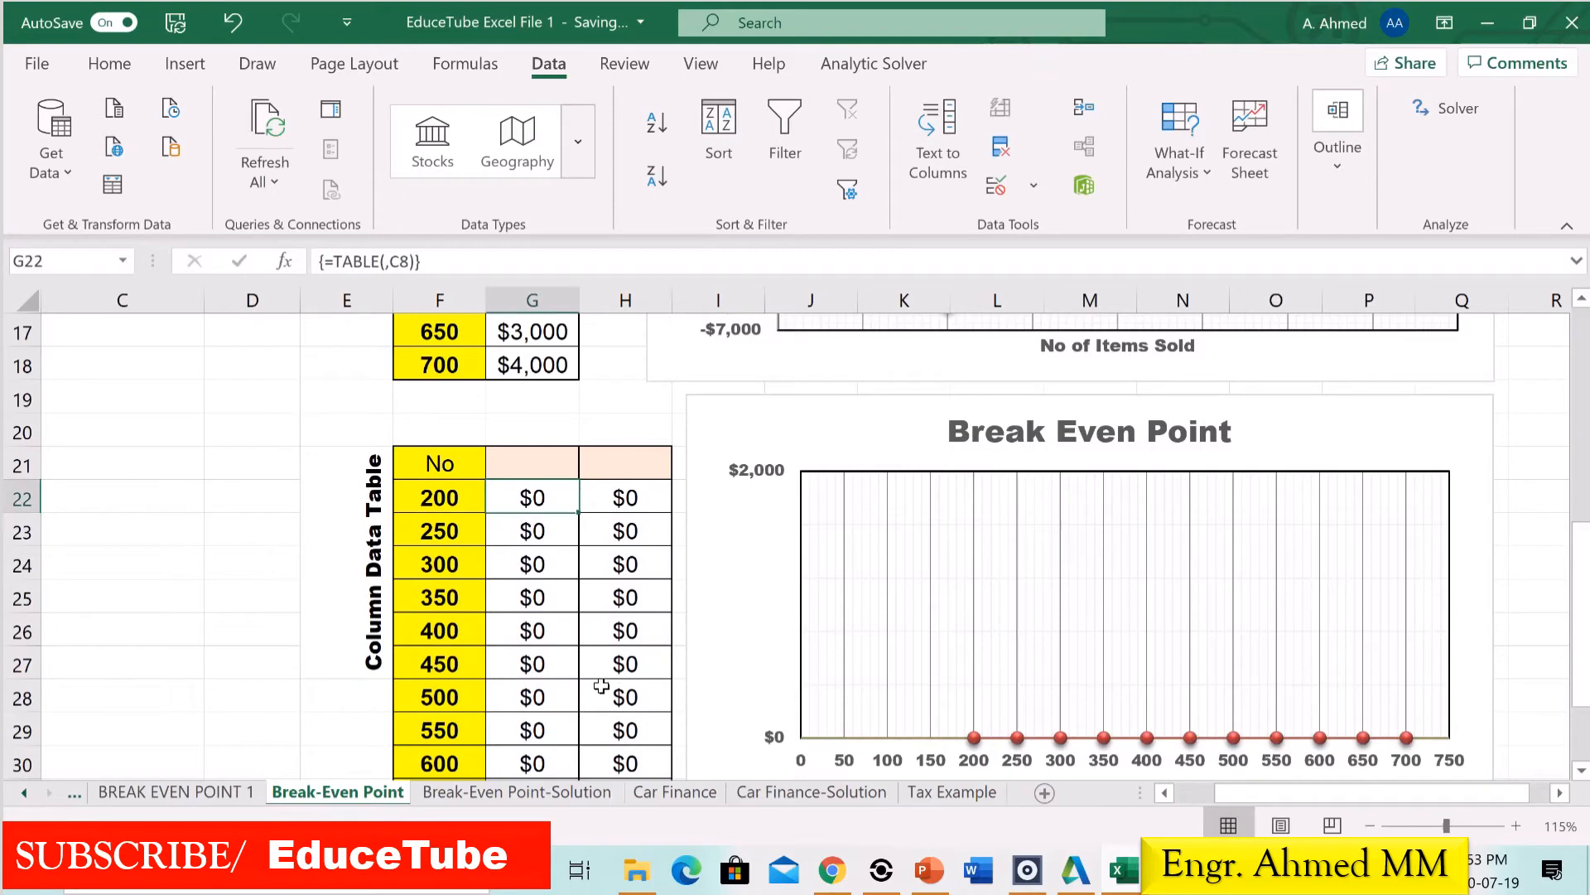
{"action": "scroll", "coordinate": [603, 686], "scroll_direction": "up", "scroll_amount": 1}
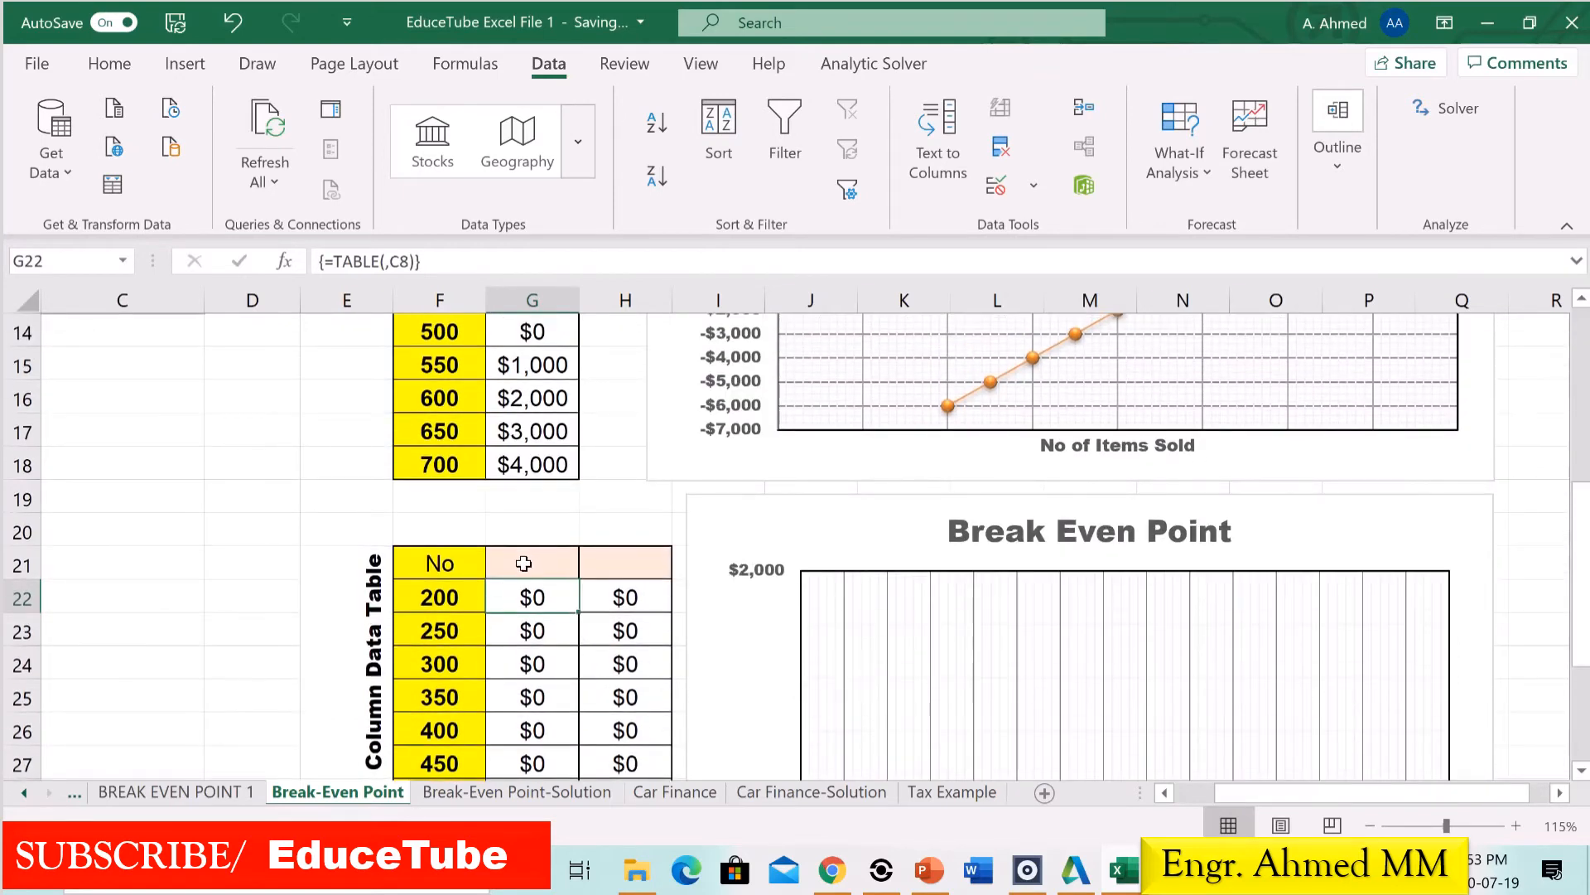
{"action": "scroll", "coordinate": [521, 565], "scroll_direction": "up", "scroll_amount": 2}
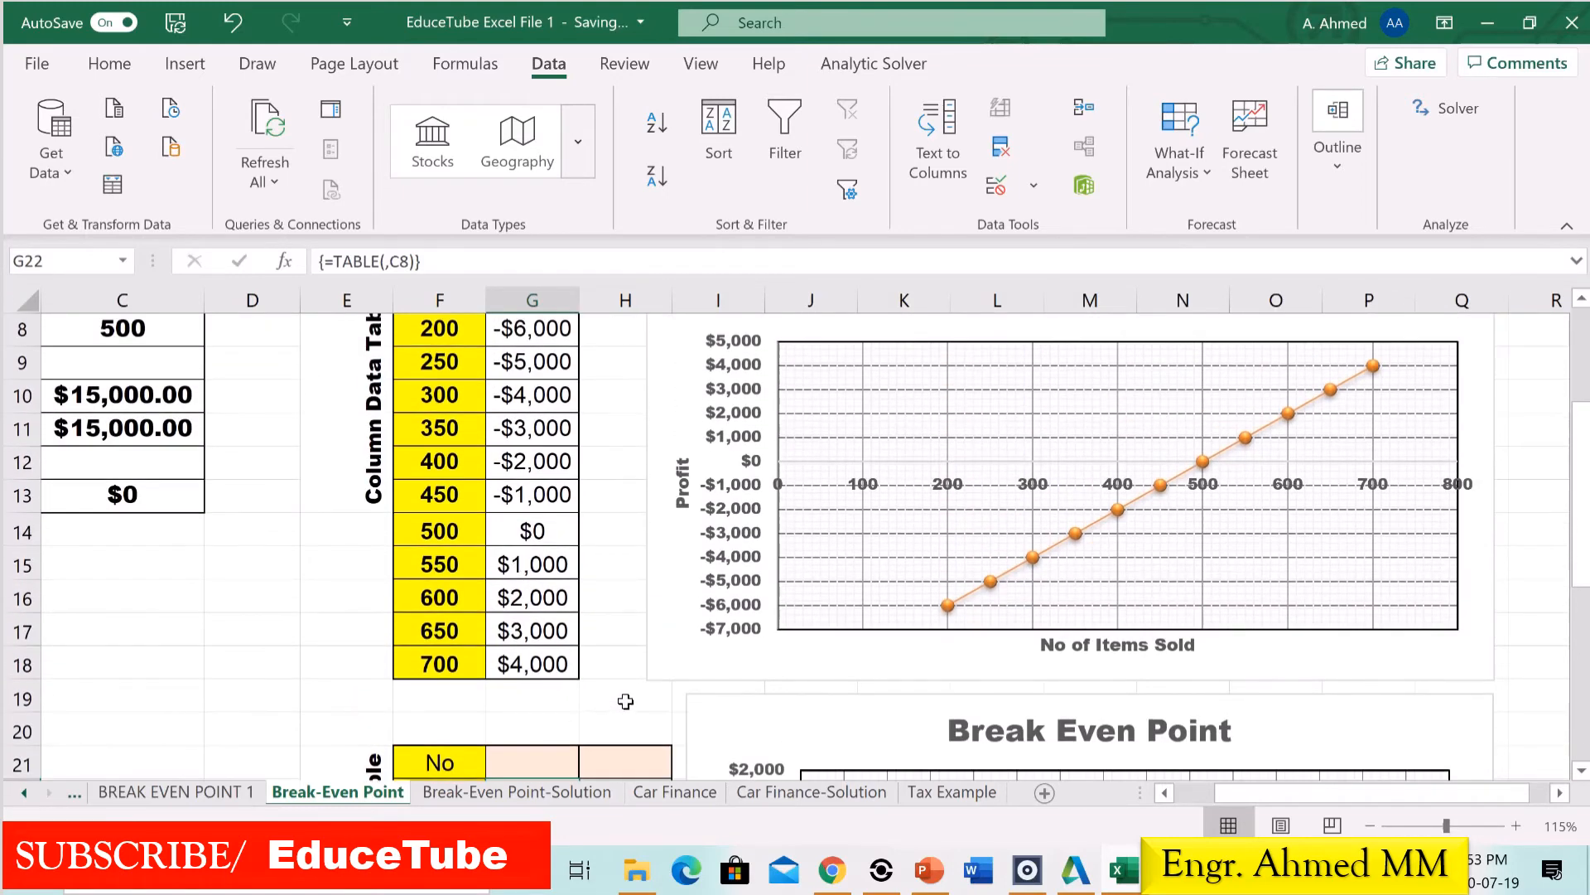
{"action": "scroll", "coordinate": [626, 701], "scroll_direction": "down", "scroll_amount": 1}
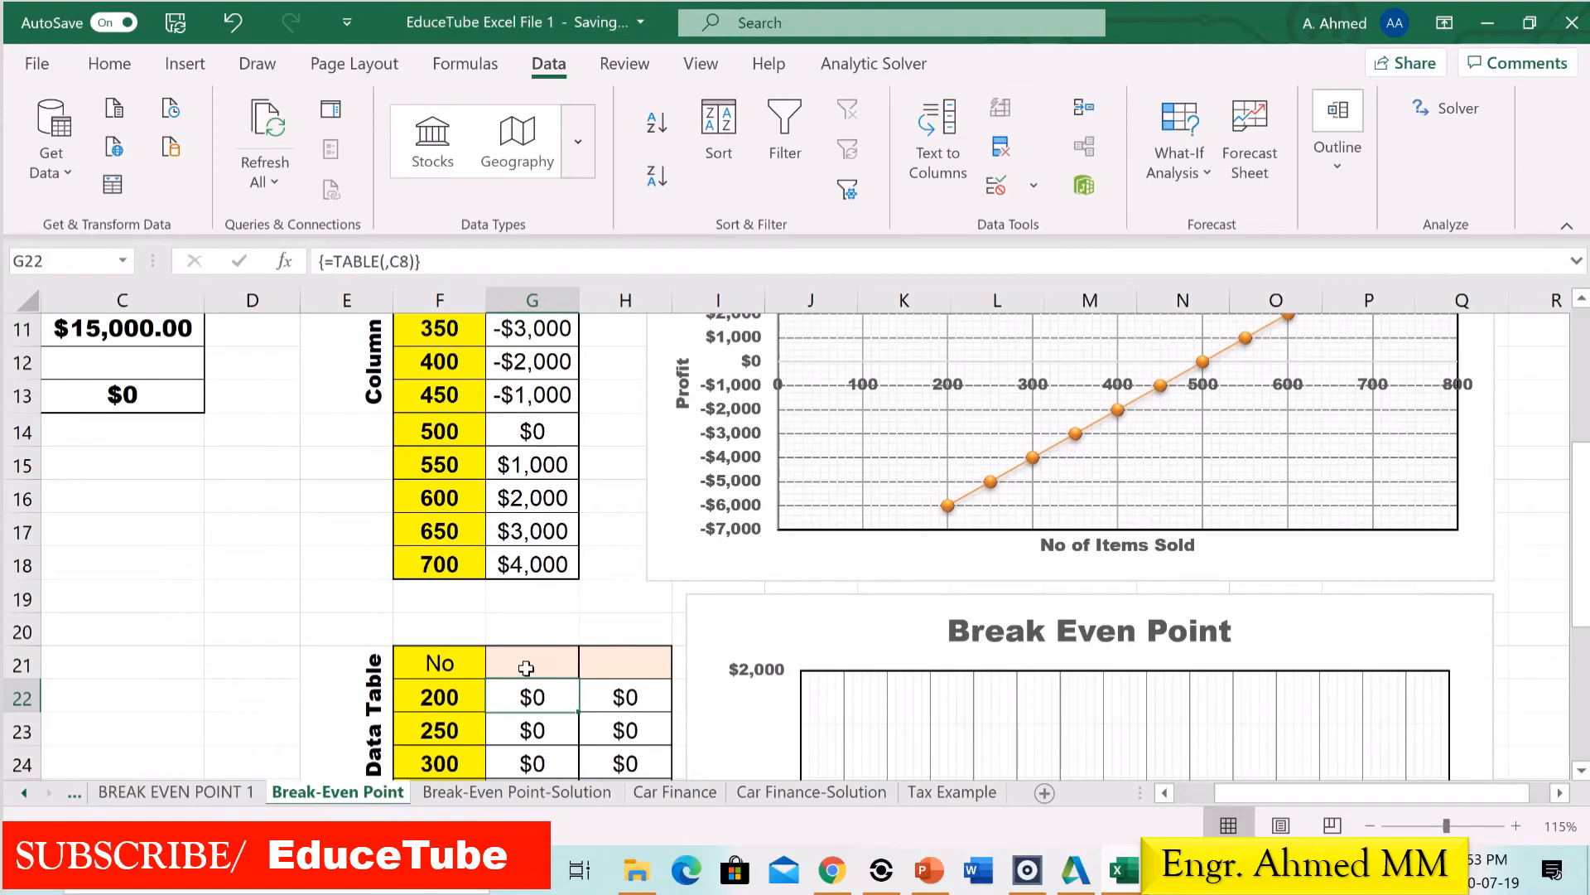
{"action": "scroll", "coordinate": [596, 658], "scroll_direction": "down", "scroll_amount": 3}
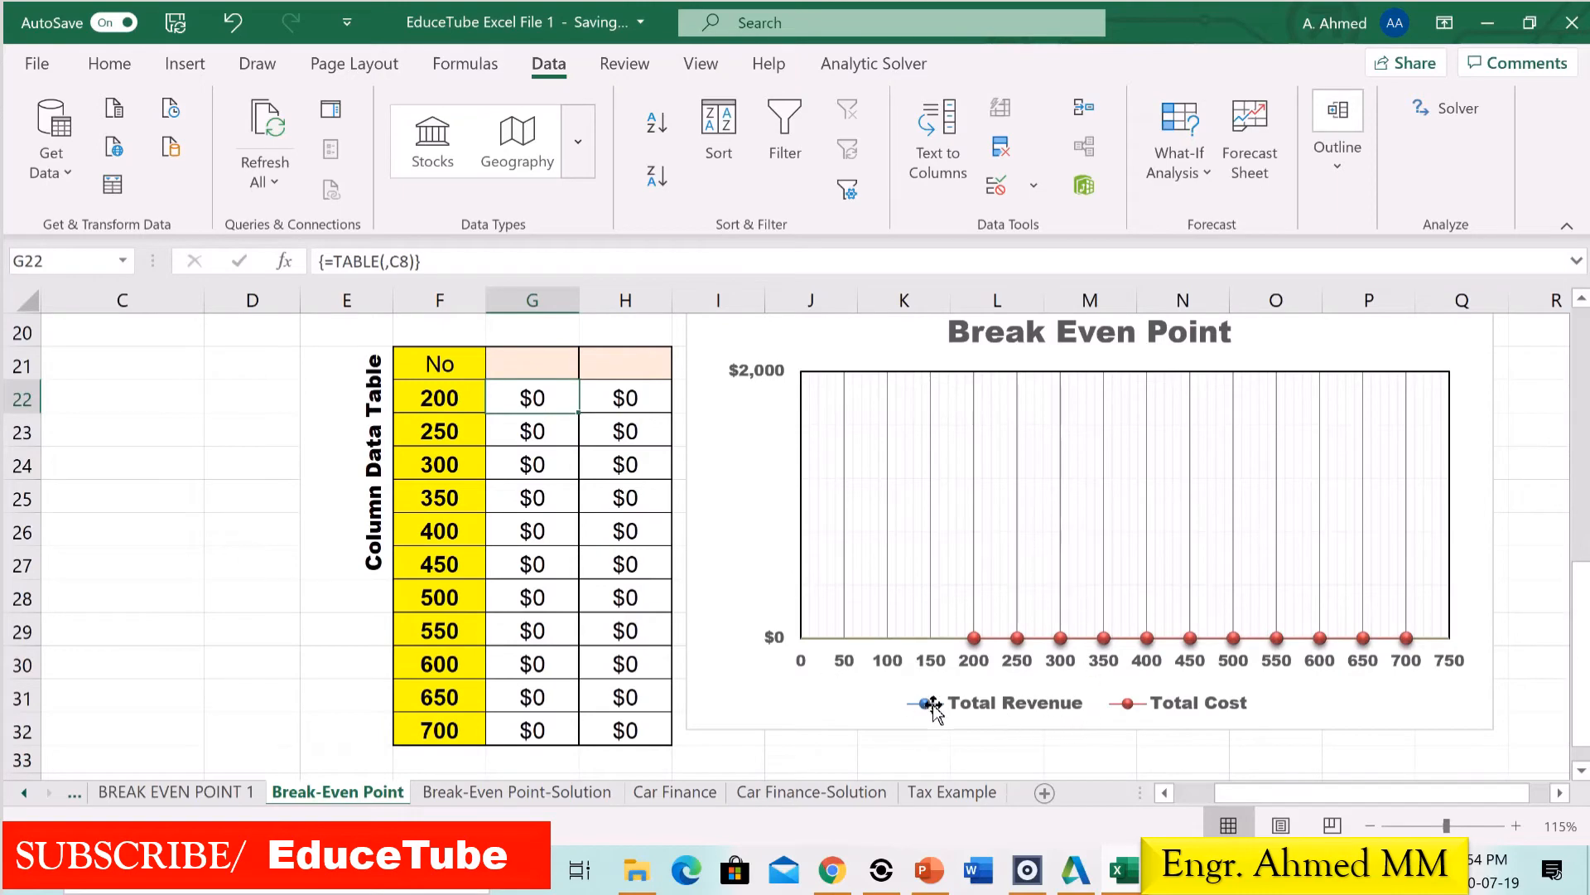
{"action": "scroll", "coordinate": [581, 587], "scroll_direction": "up", "scroll_amount": 6}
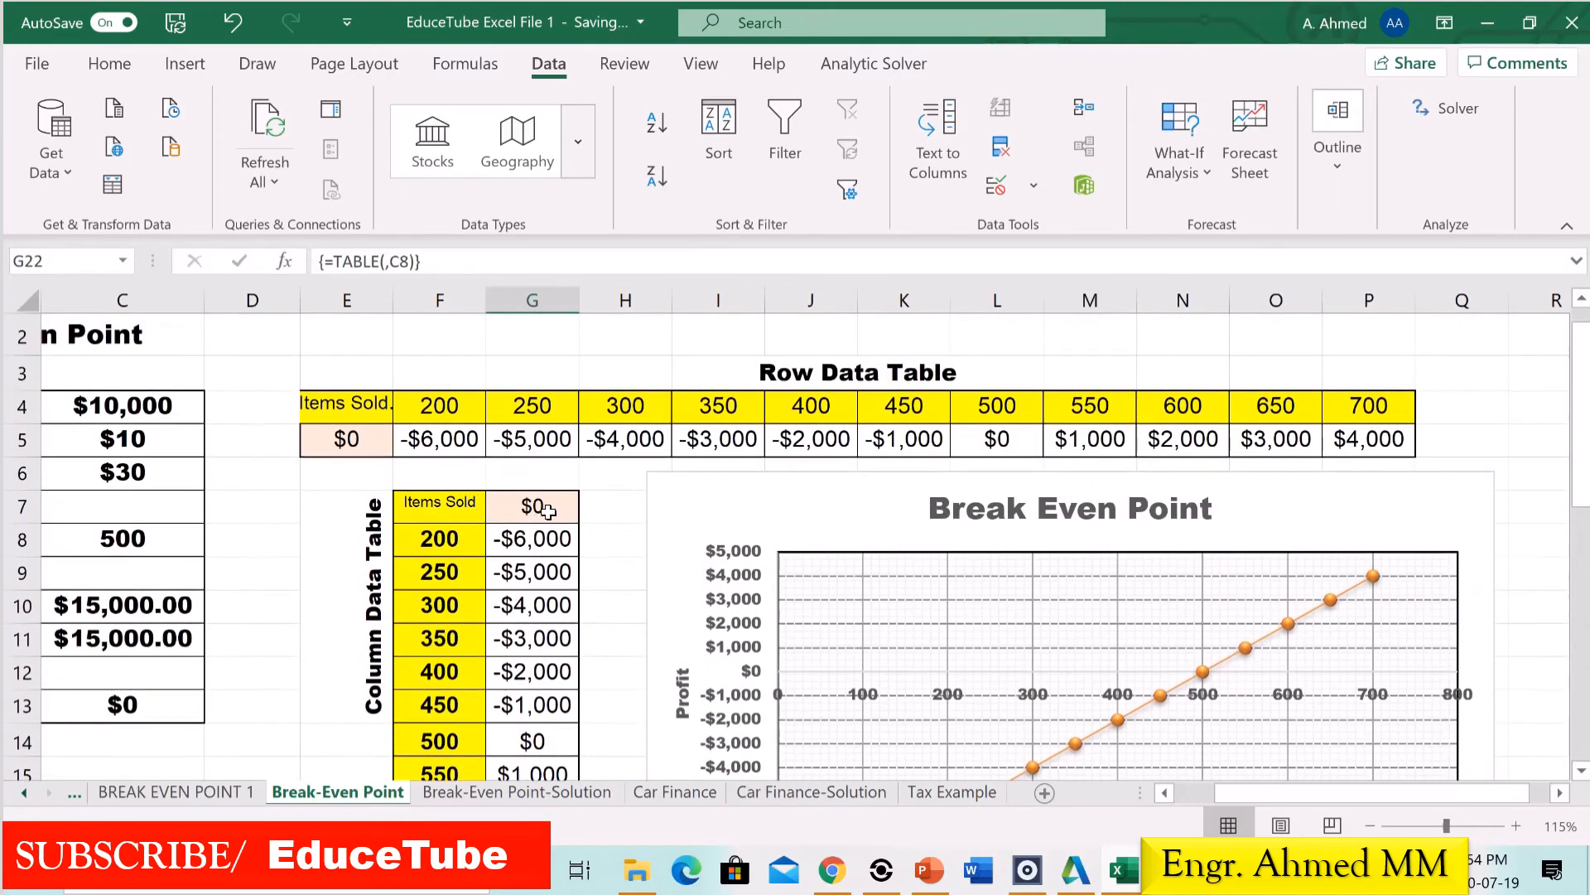
Link header cell G21 of the second column data table to the model's total revenue with =Total_Revenue.
{"action": "scroll", "coordinate": [688, 601], "scroll_direction": "down", "scroll_amount": 1}
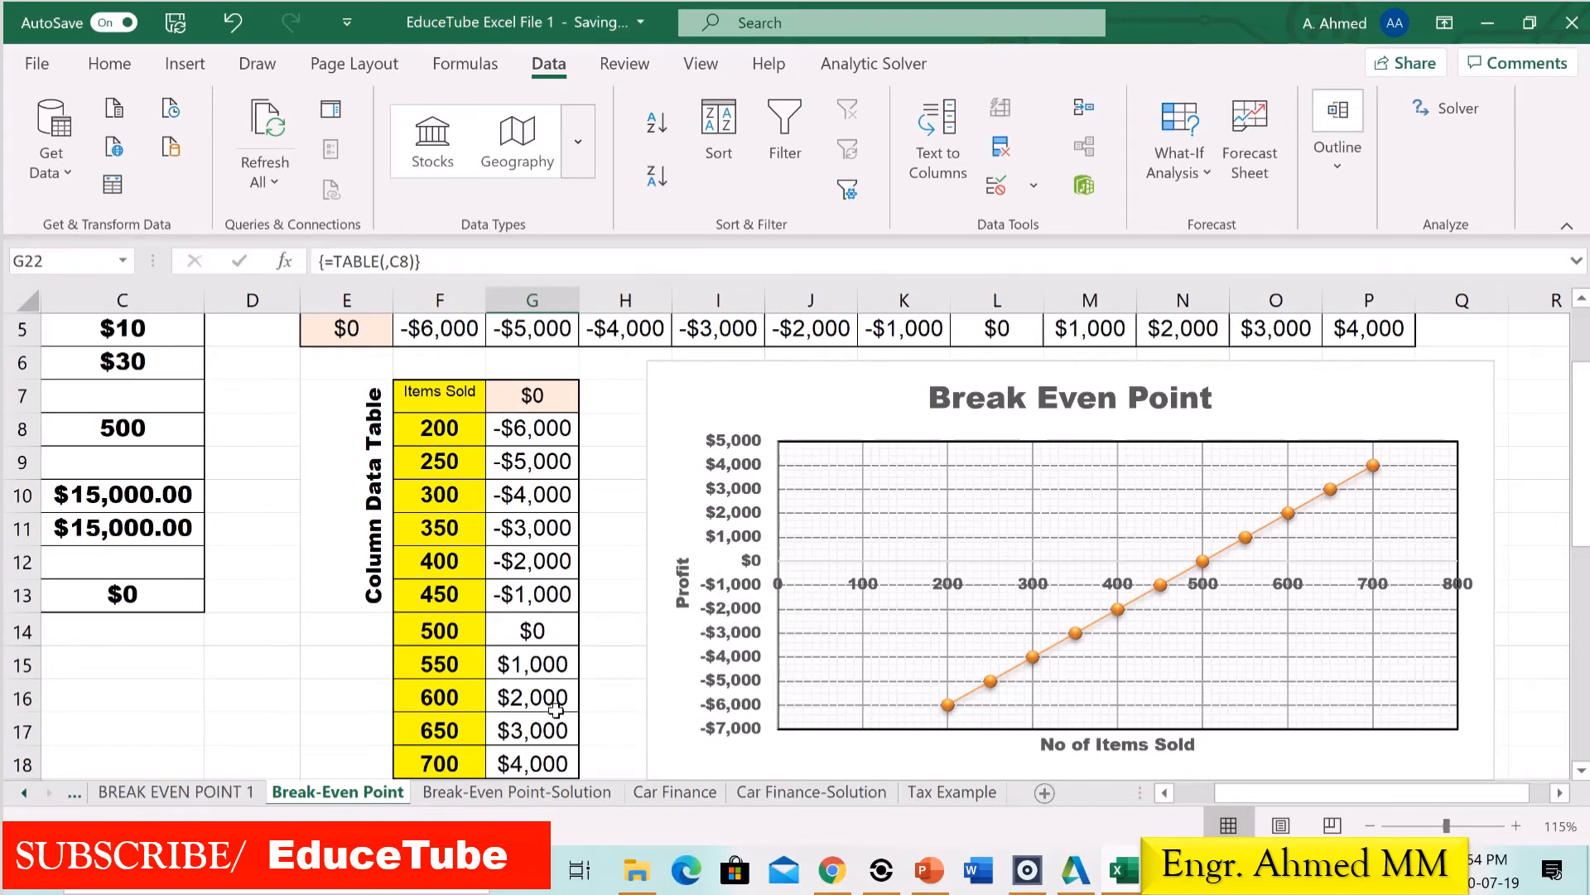
{"action": "scroll", "coordinate": [553, 690], "scroll_direction": "down", "scroll_amount": 3}
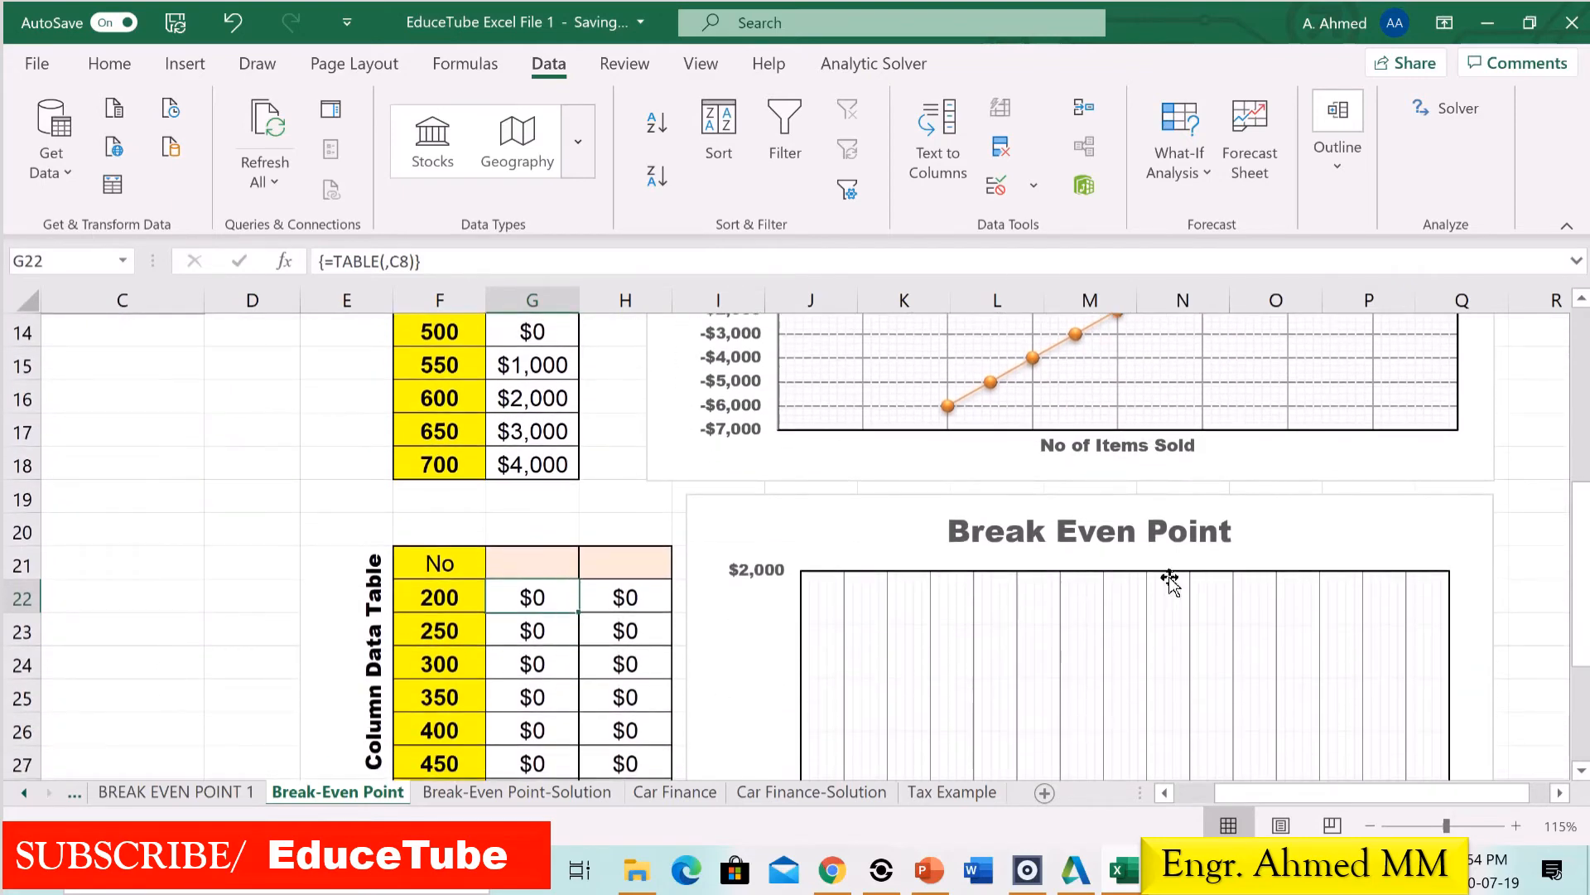
{"action": "scroll", "coordinate": [1085, 670], "scroll_direction": "down", "scroll_amount": 1}
{"action": "scroll", "coordinate": [1074, 759], "scroll_direction": "down", "scroll_amount": 2}
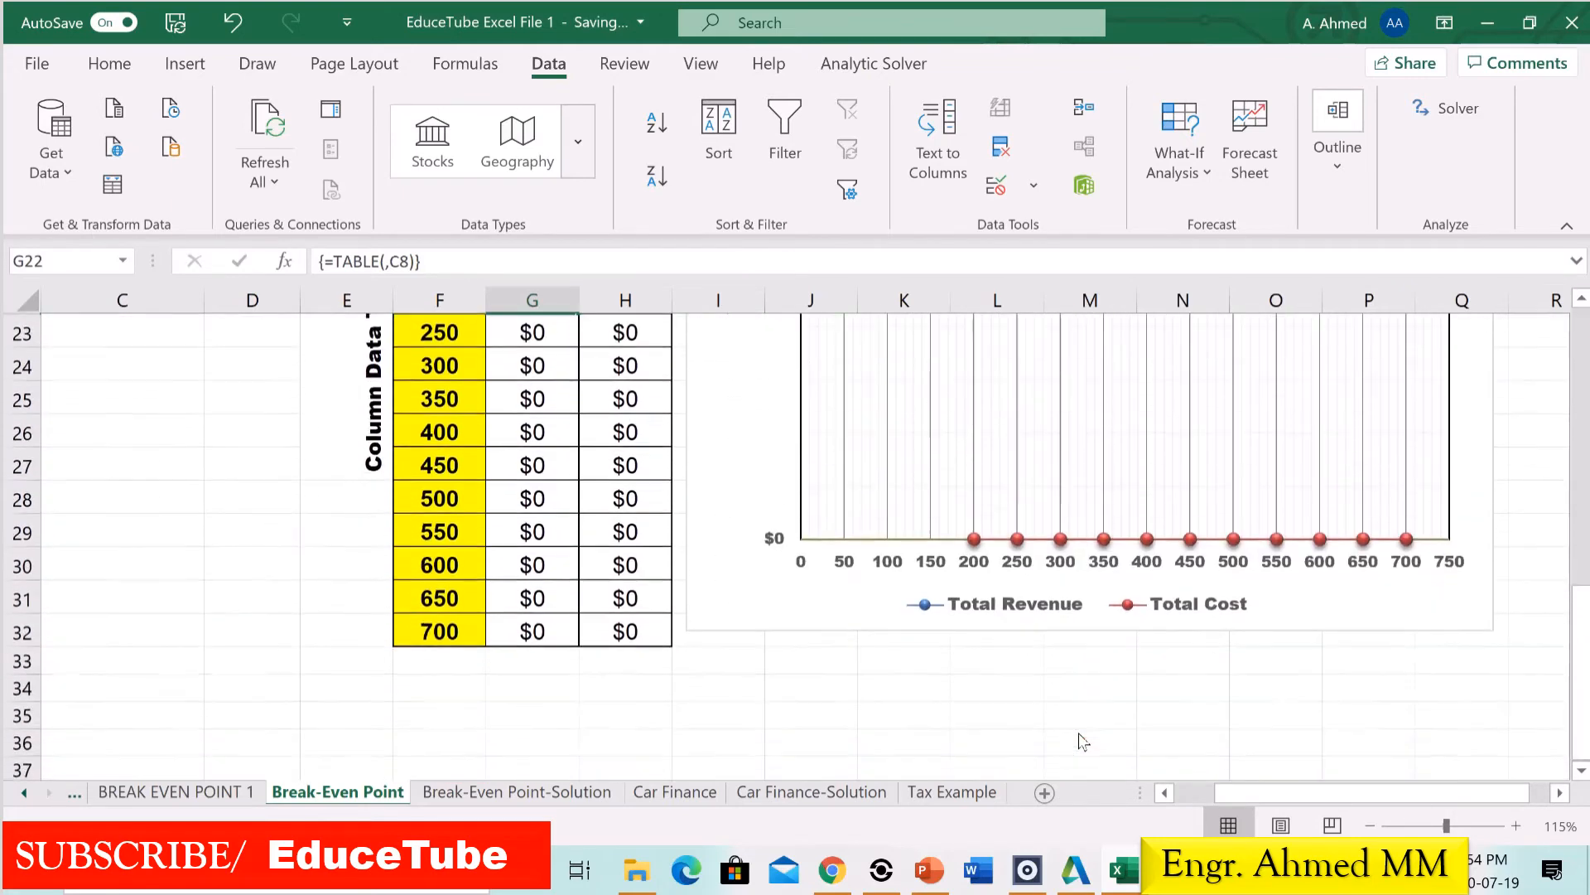
{"action": "scroll", "coordinate": [616, 622], "scroll_direction": "up", "scroll_amount": 4}
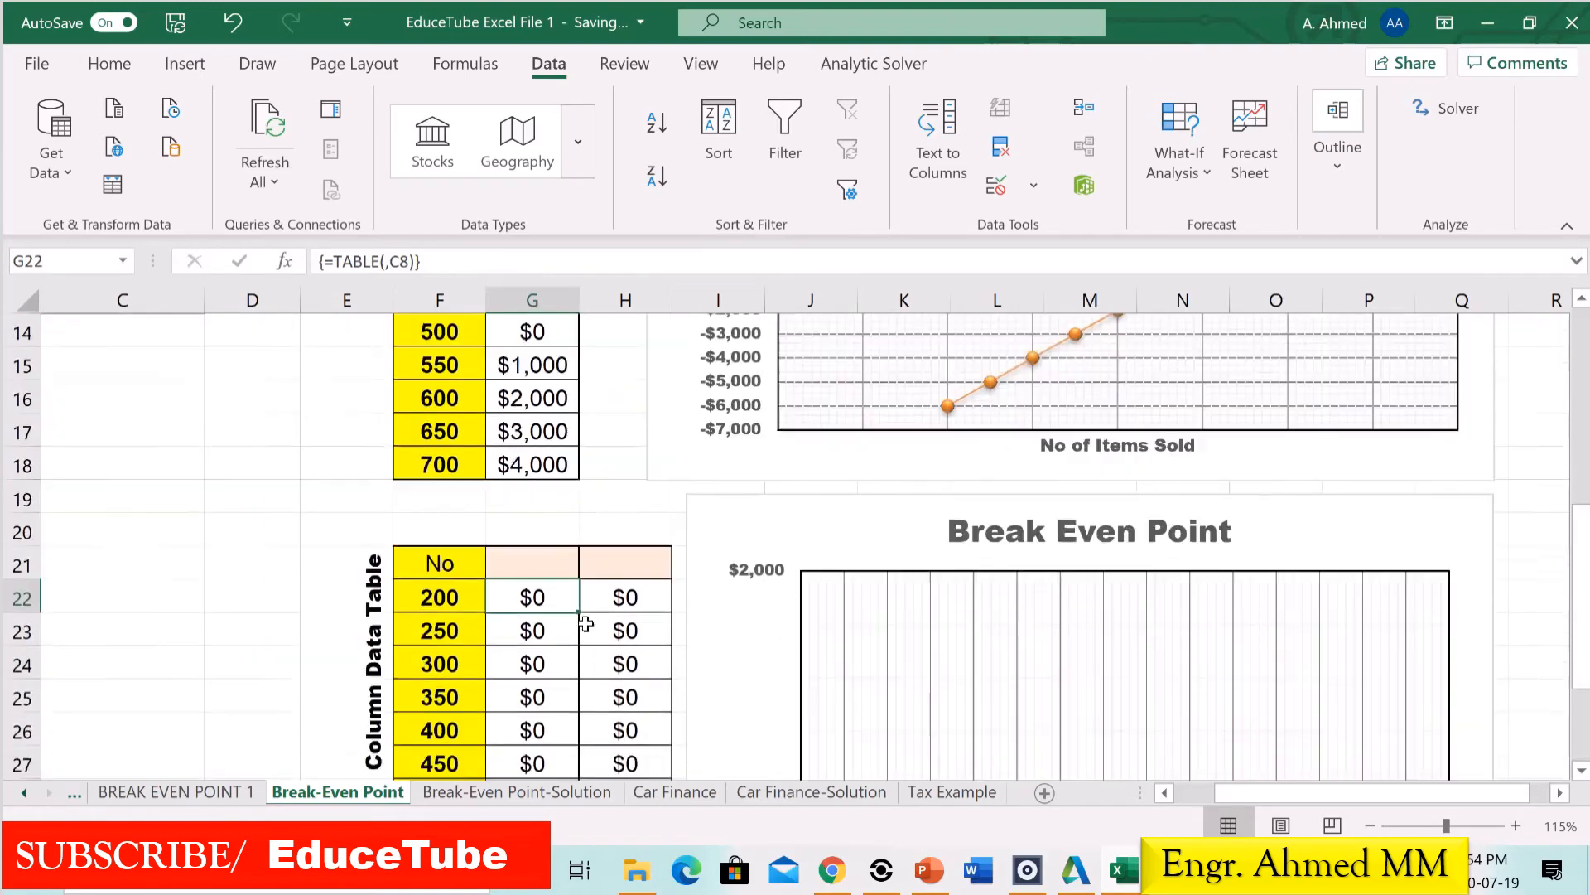
{"action": "left_click", "coordinate": [517, 661]}
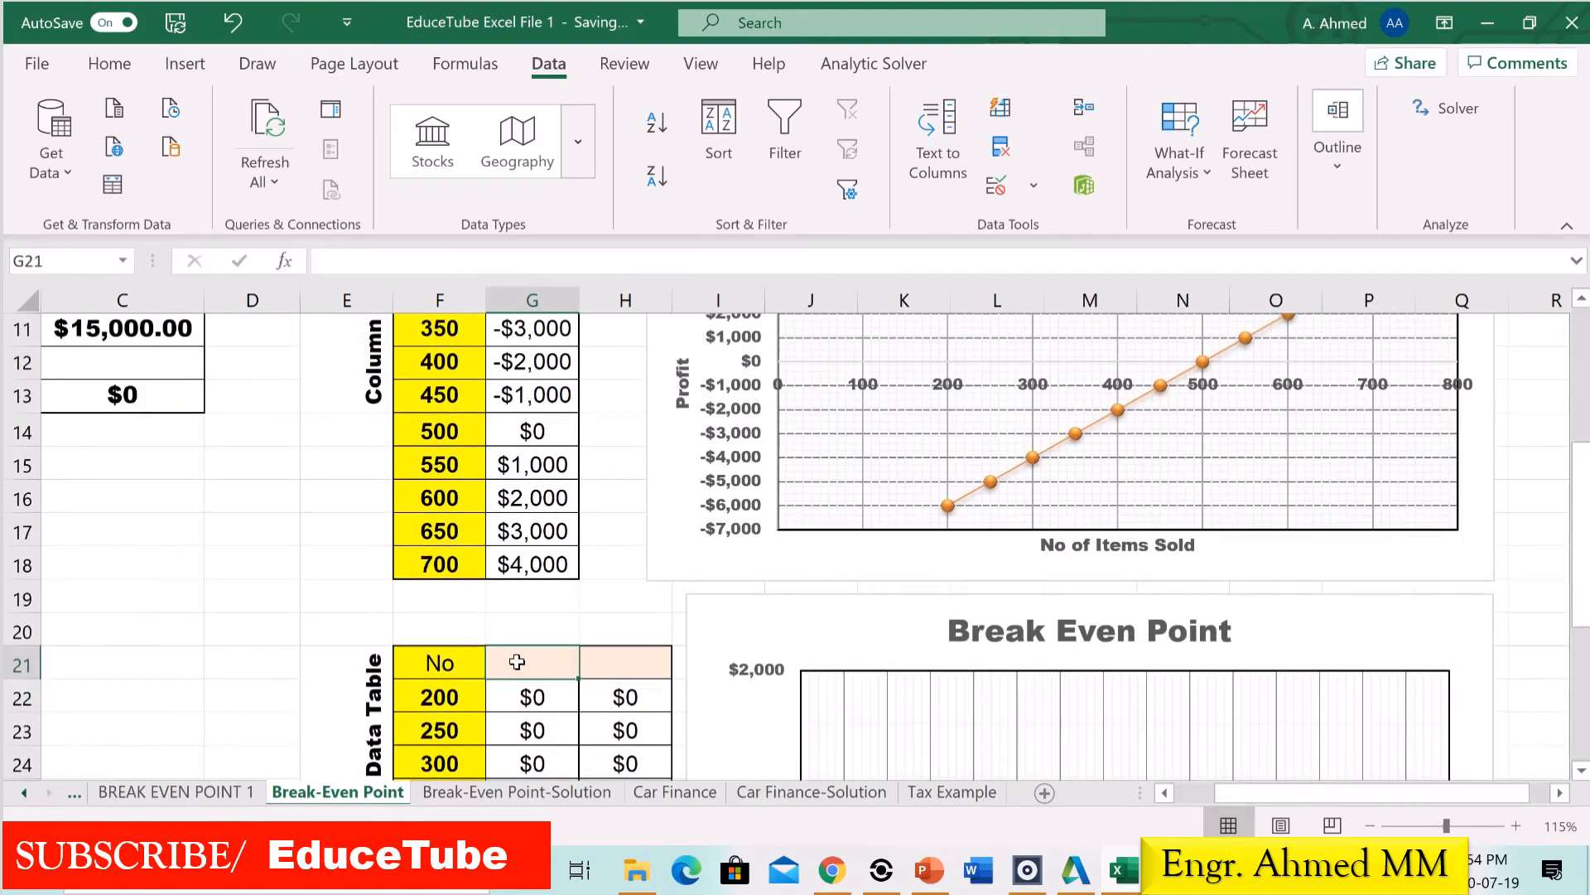
{"action": "type", "text": "="}
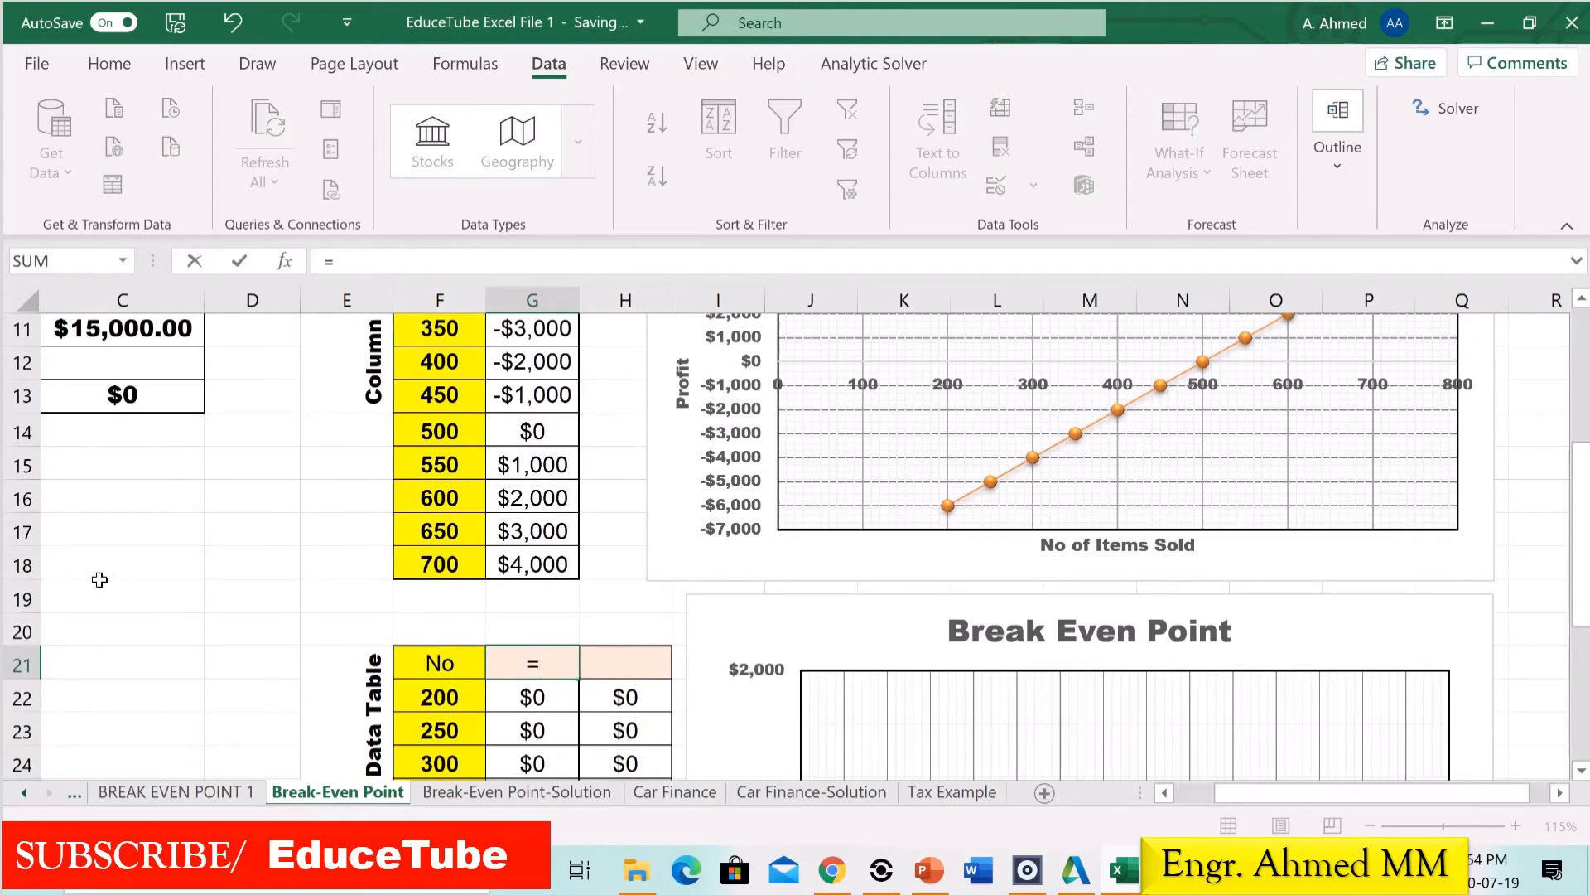
{"action": "scroll", "coordinate": [99, 579], "scroll_direction": "up", "scroll_amount": 1}
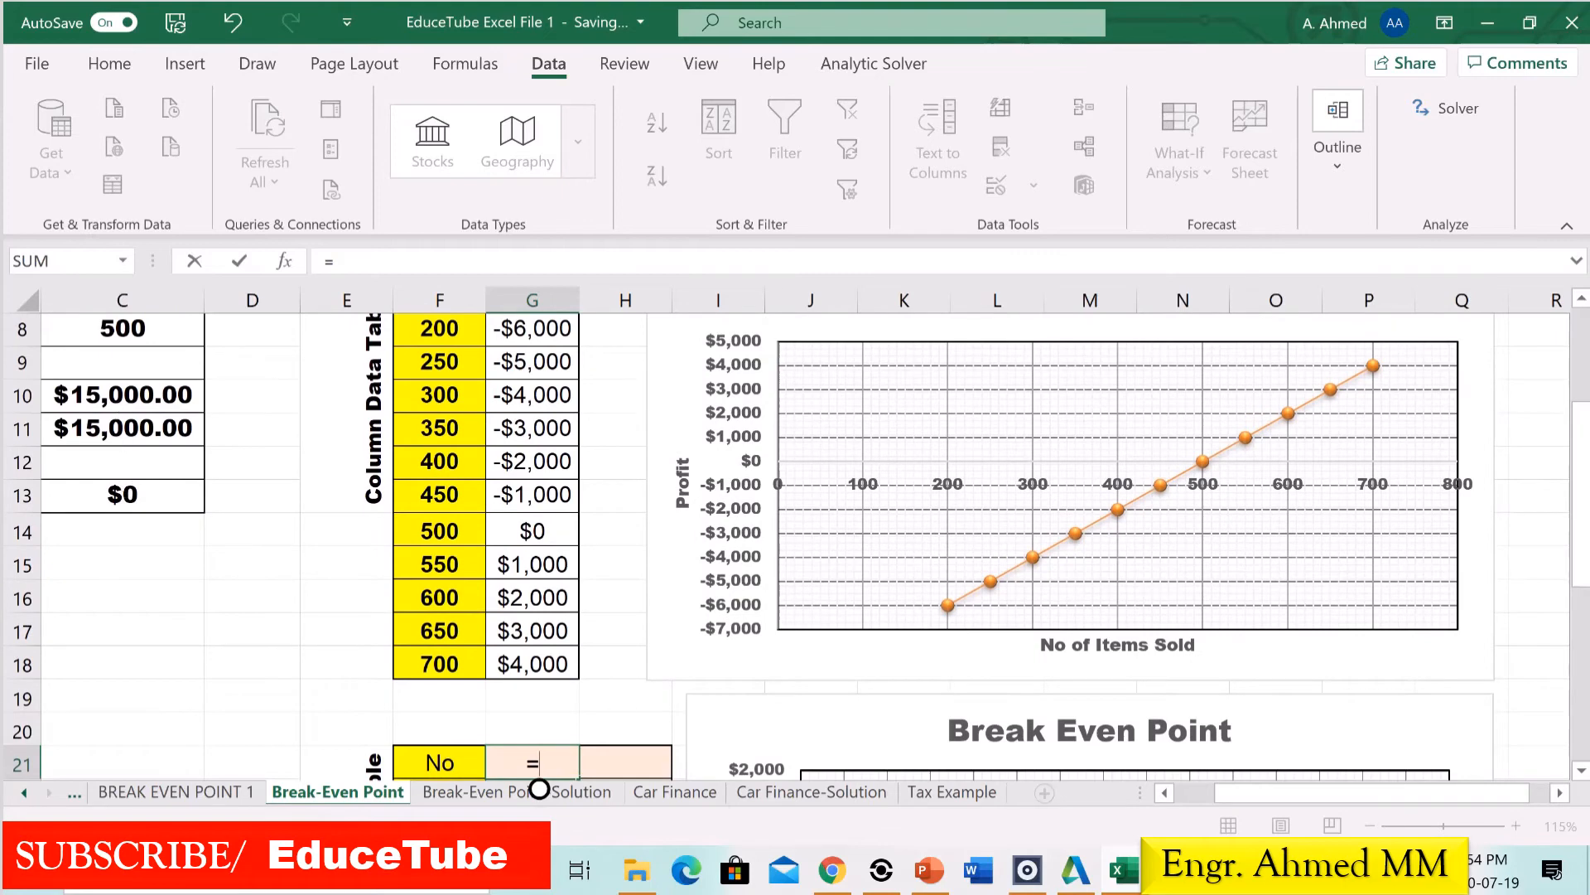
{"action": "left_click_drag", "start_coordinate": [1300, 792], "coordinate": [1270, 792]}
{"action": "scroll", "coordinate": [967, 698], "scroll_direction": "down", "scroll_amount": 1}
{"action": "scroll", "coordinate": [967, 698], "scroll_direction": "up", "scroll_amount": 1}
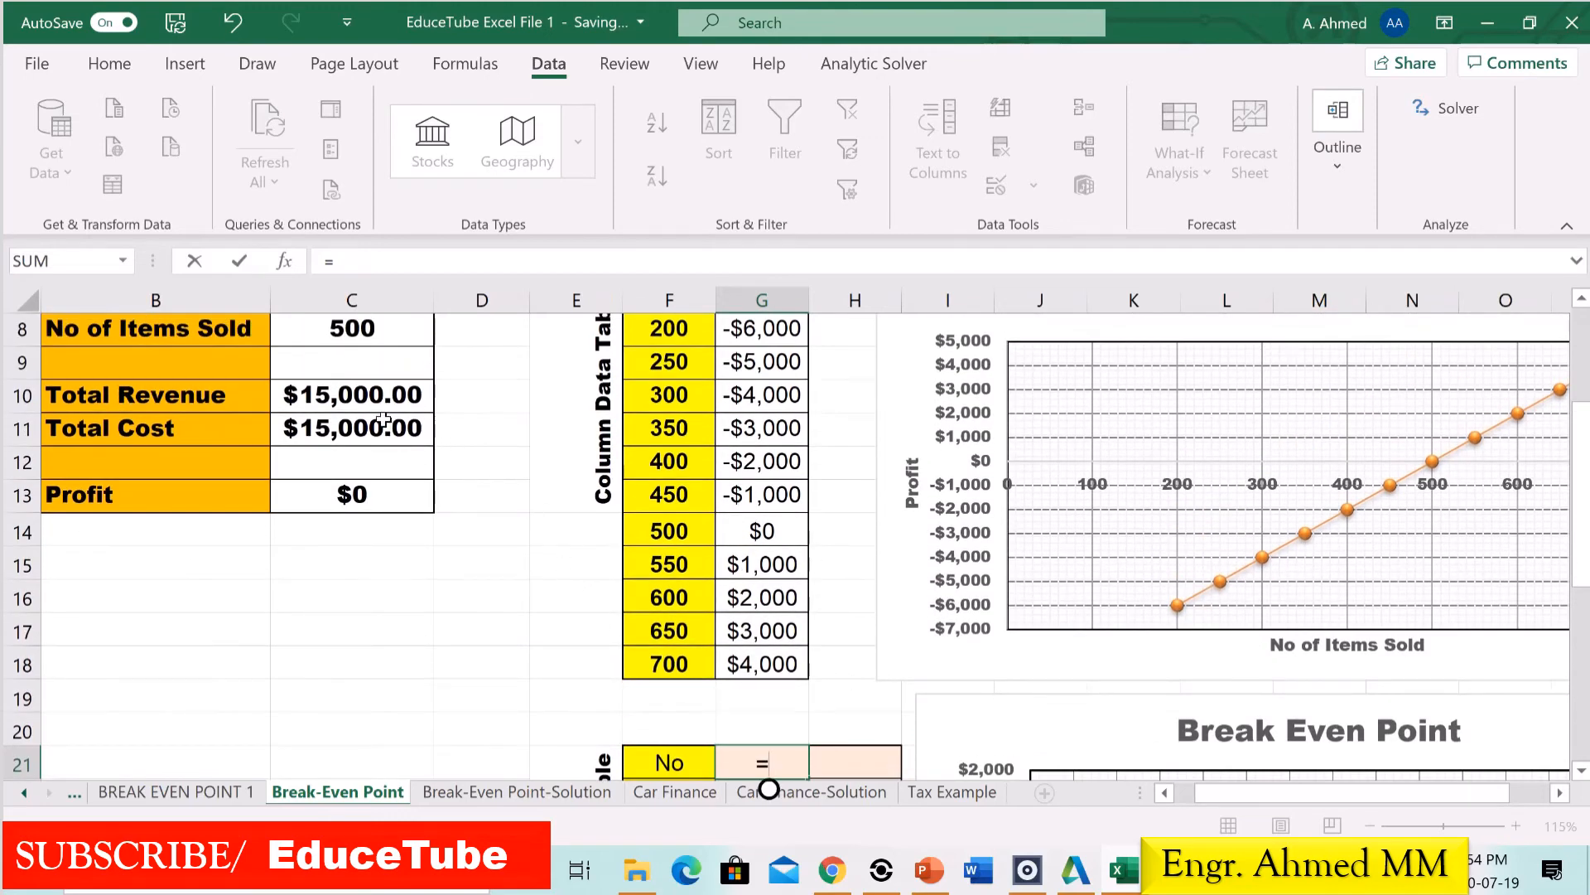
{"action": "left_click", "coordinate": [356, 394]}
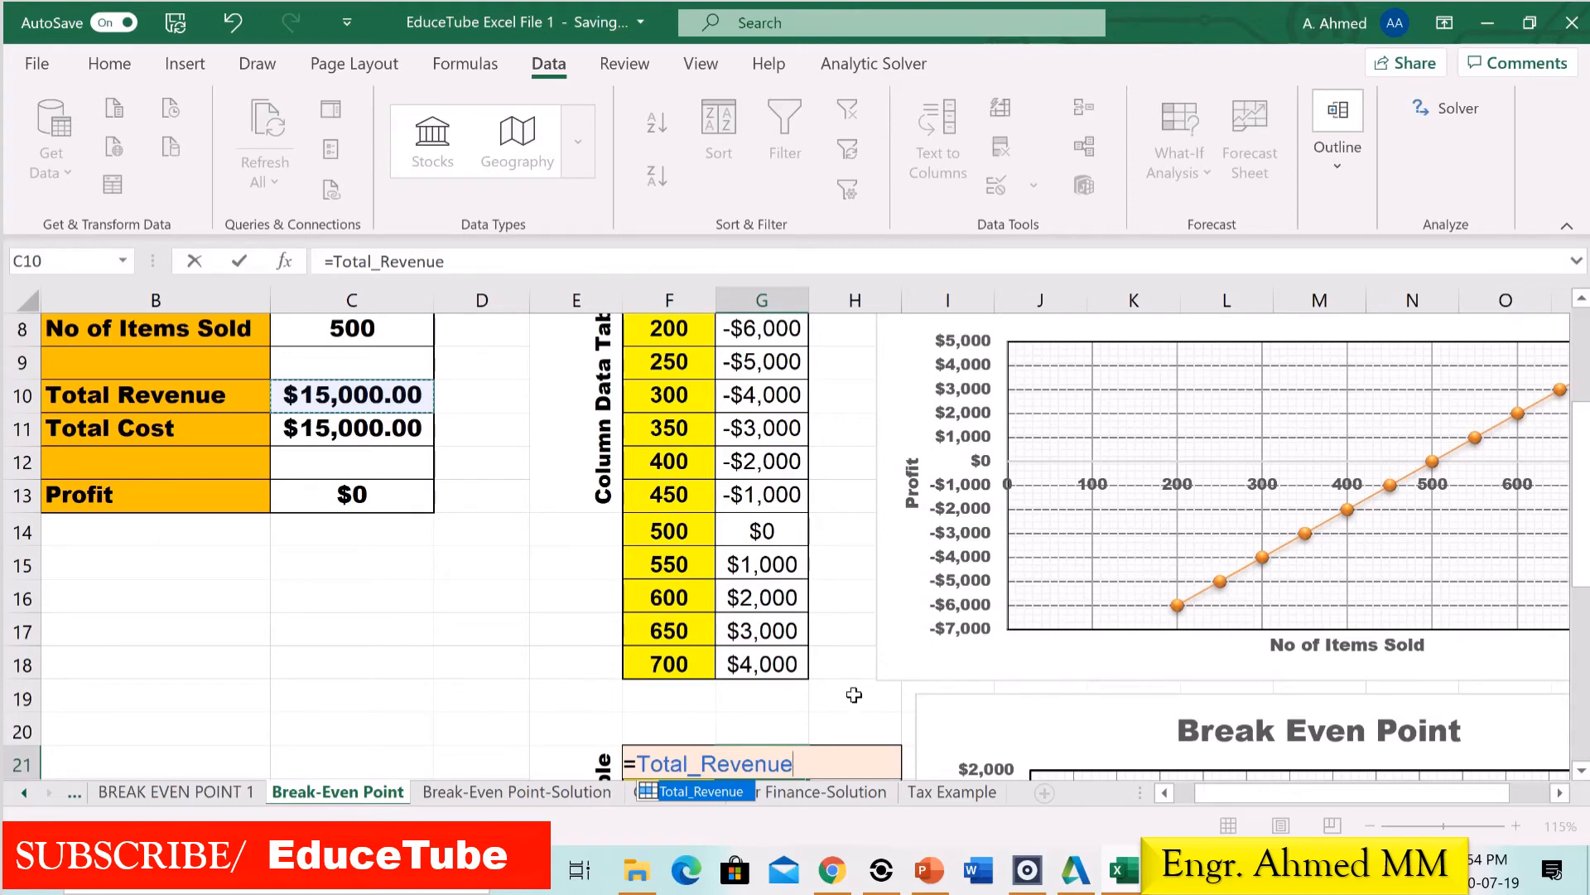
{"action": "key", "text": "Return"}
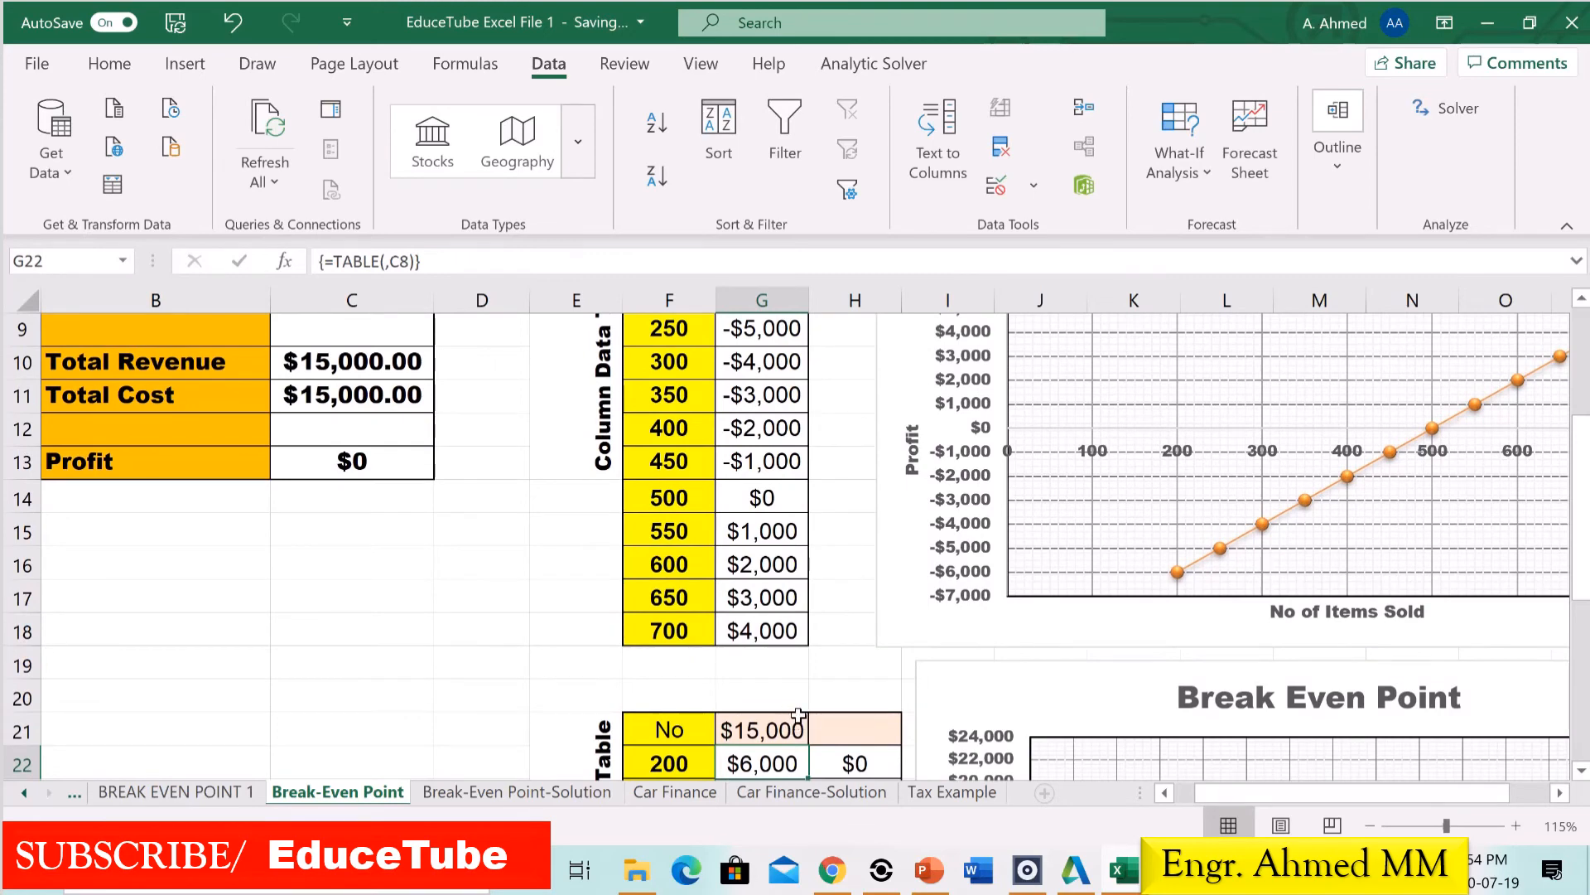
Try to clear only G22:G32, the total revenue results of the second column data table.
{"action": "scroll", "coordinate": [797, 716], "scroll_direction": "down", "scroll_amount": 2}
{"action": "scroll", "coordinate": [847, 665], "scroll_direction": "down", "scroll_amount": 4}
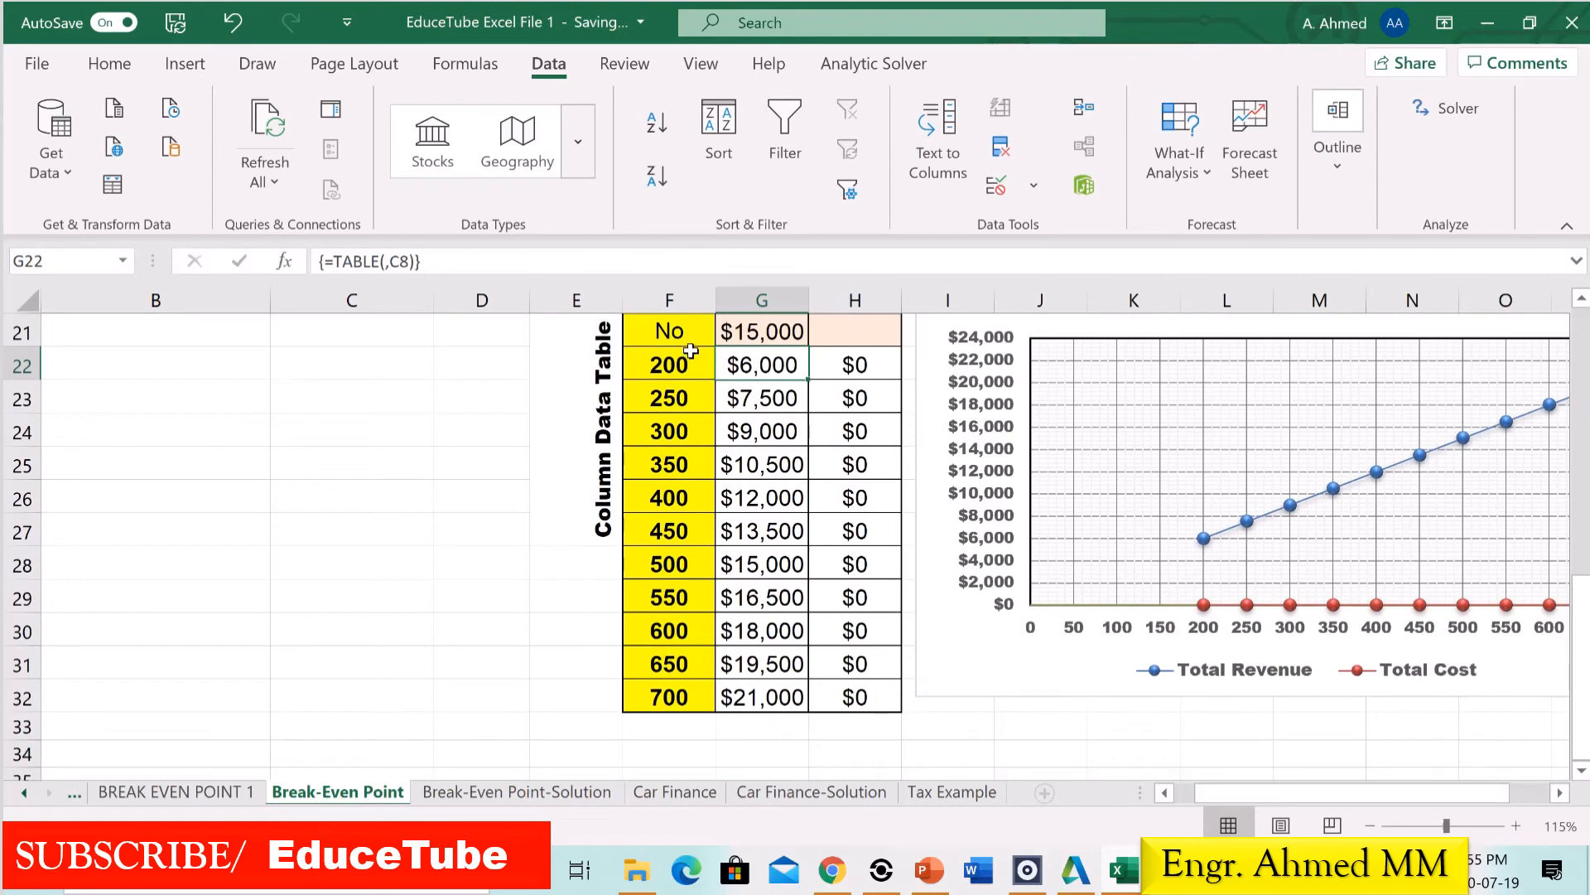
{"action": "left_click_drag", "start_coordinate": [762, 377], "coordinate": [771, 696]}
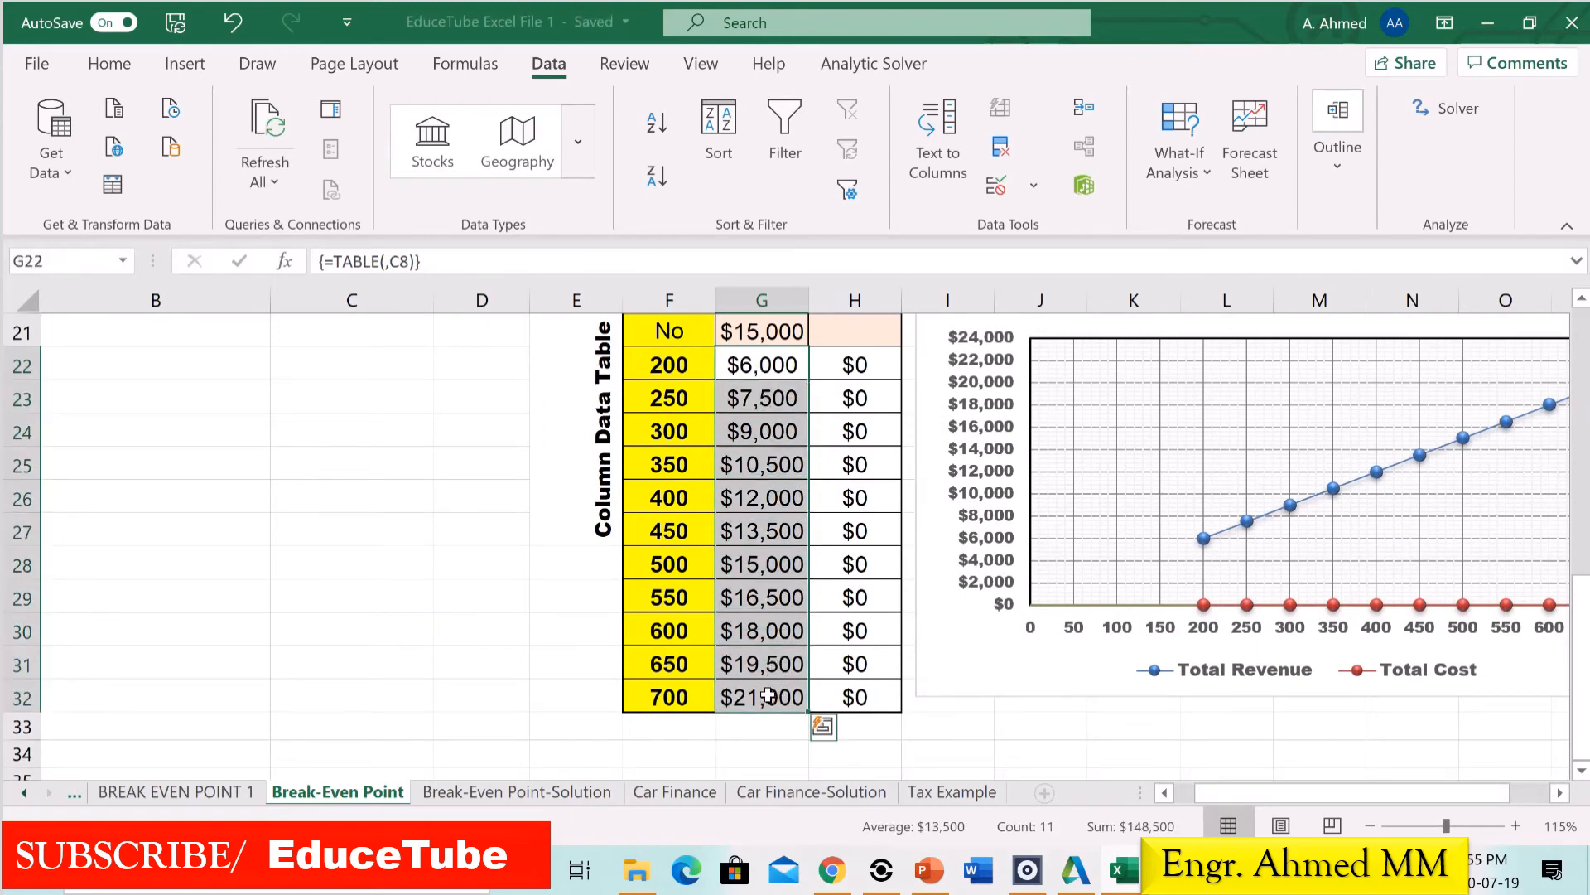
{"action": "key", "text": "Delete"}
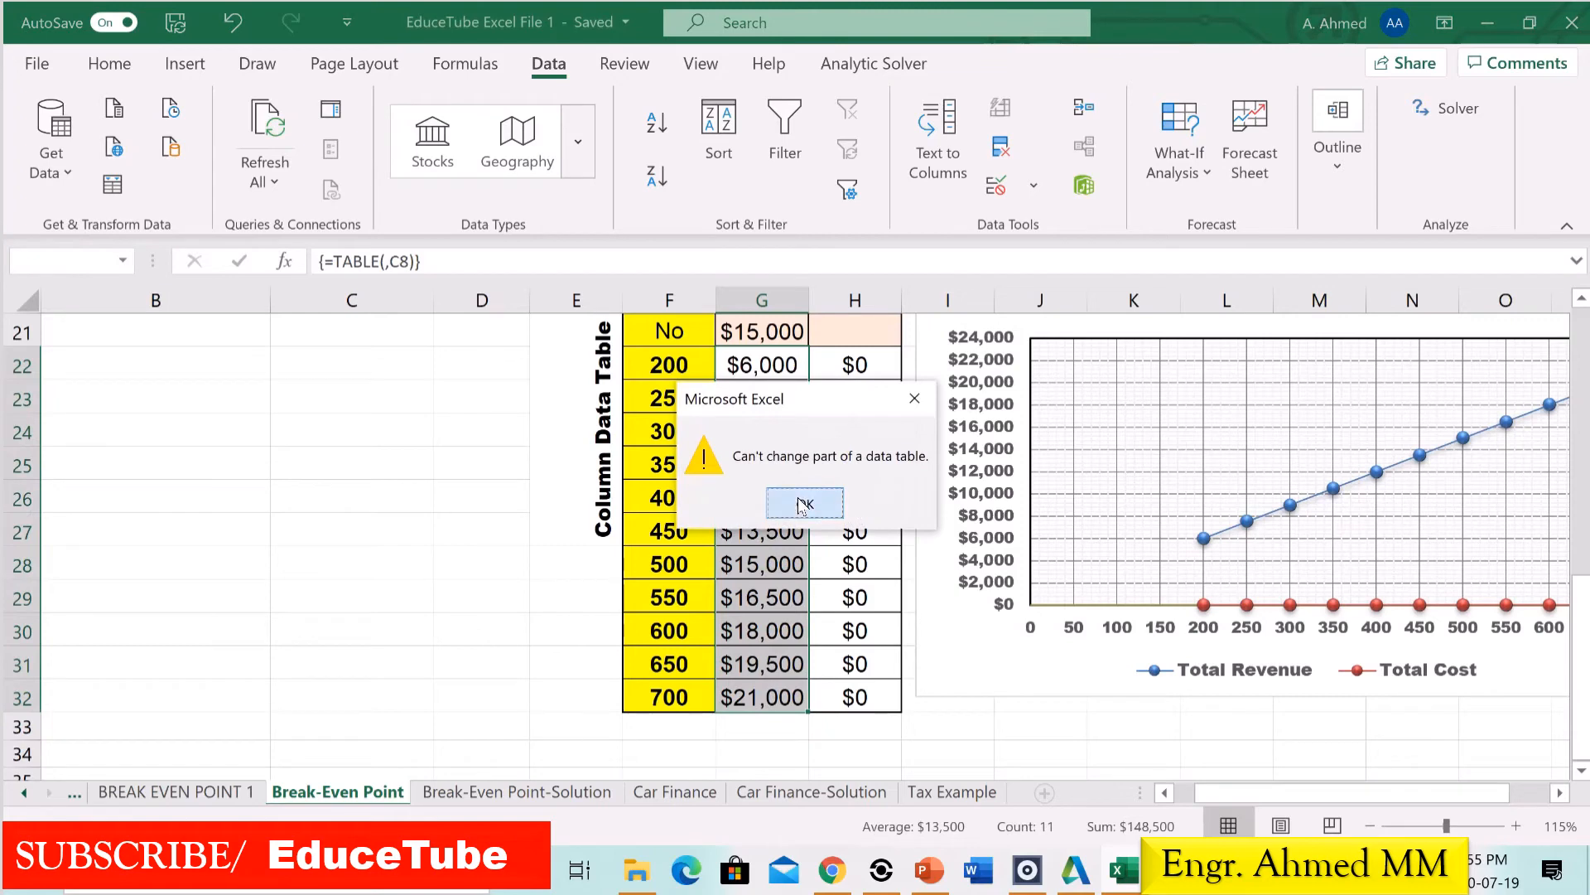
{"action": "left_click", "coordinate": [803, 500]}
Link header cell H21 of the second column data table to the model's total cost with =Total_Cost.
{"action": "scroll", "coordinate": [901, 542], "scroll_direction": "up", "scroll_amount": 2}
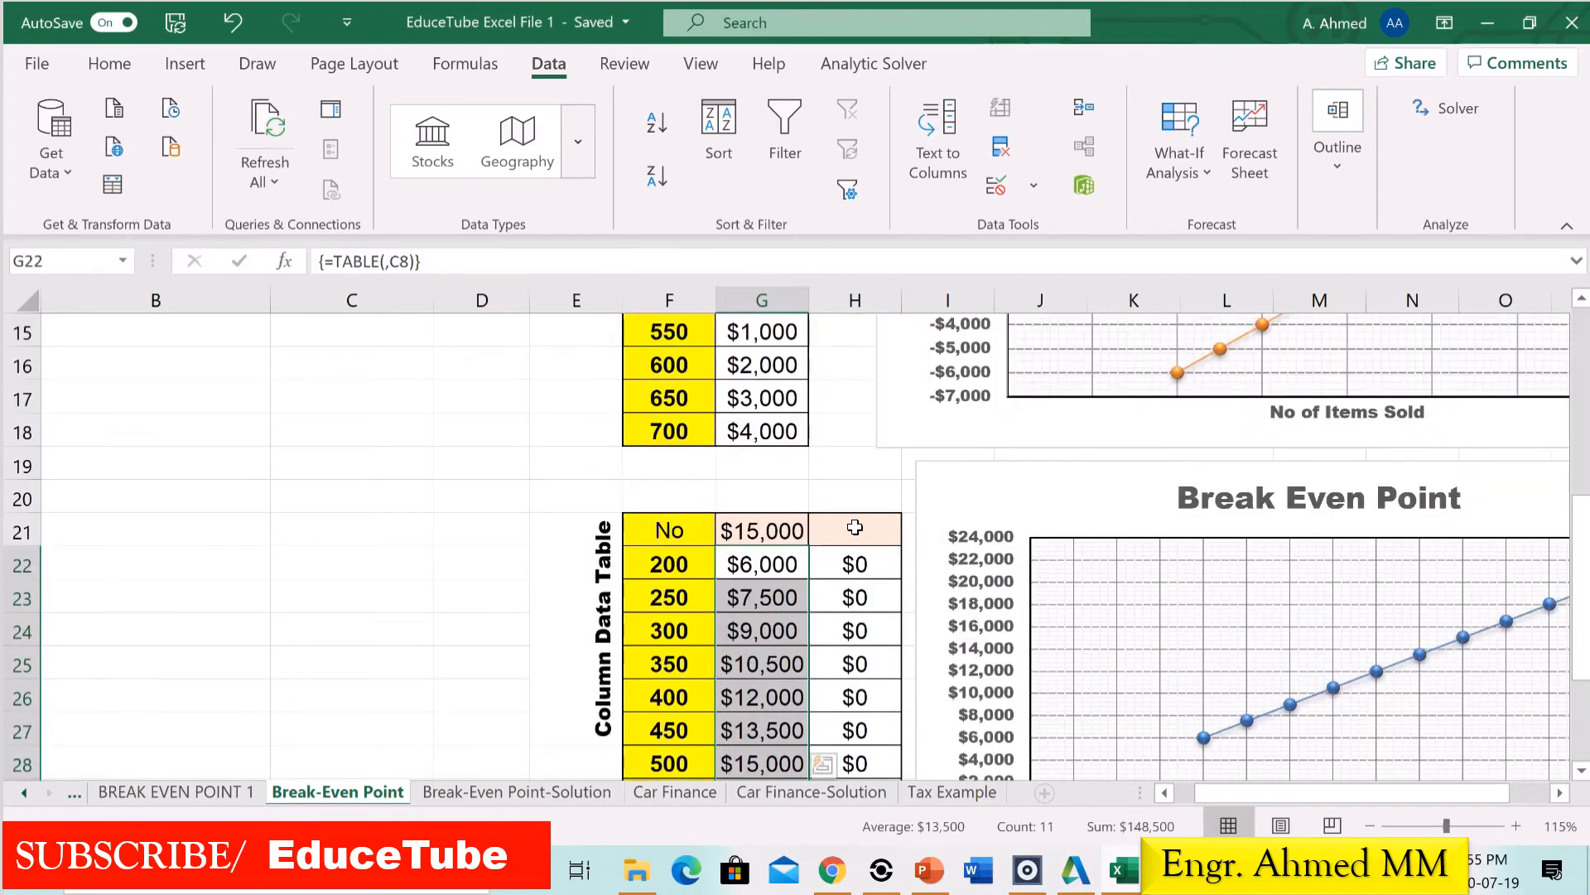
{"action": "left_click", "coordinate": [854, 527]}
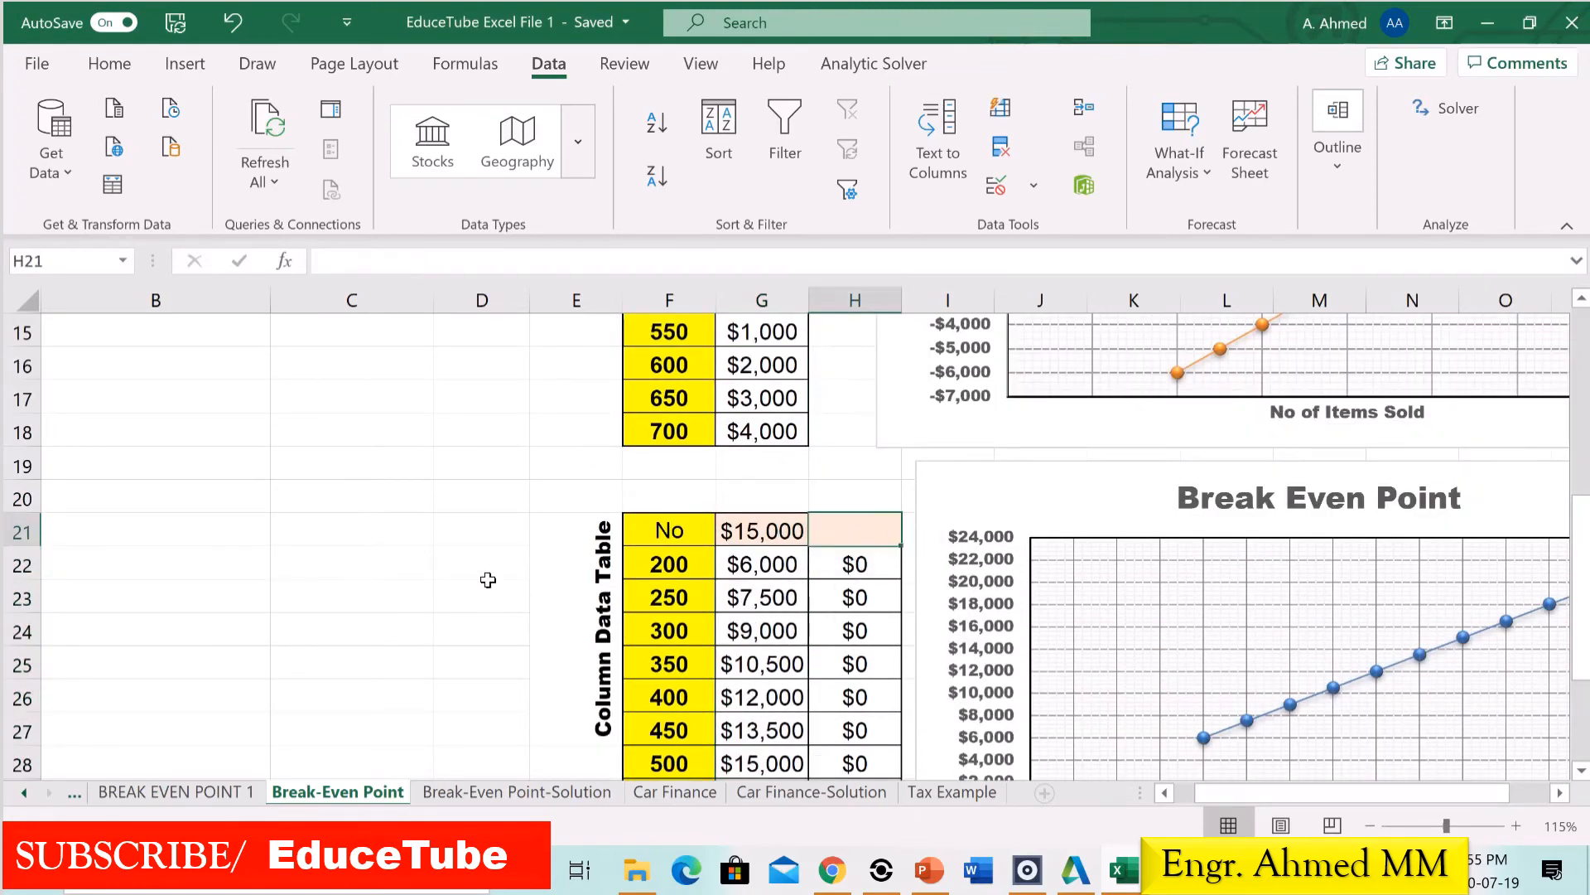
{"action": "scroll", "coordinate": [488, 579], "scroll_direction": "up", "scroll_amount": 1}
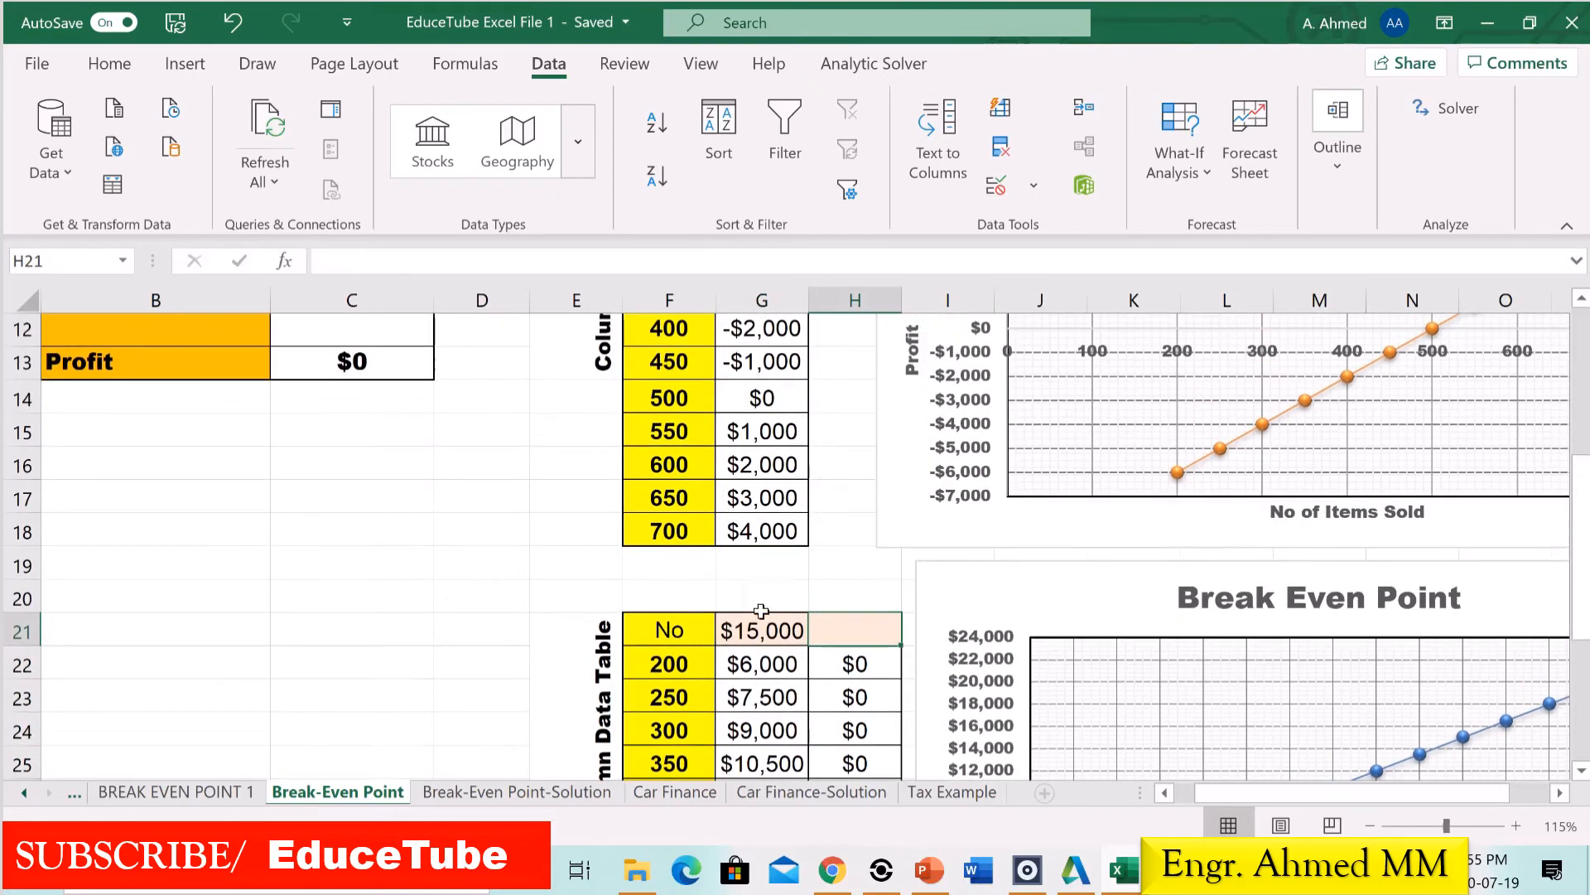
{"action": "type", "text": "="}
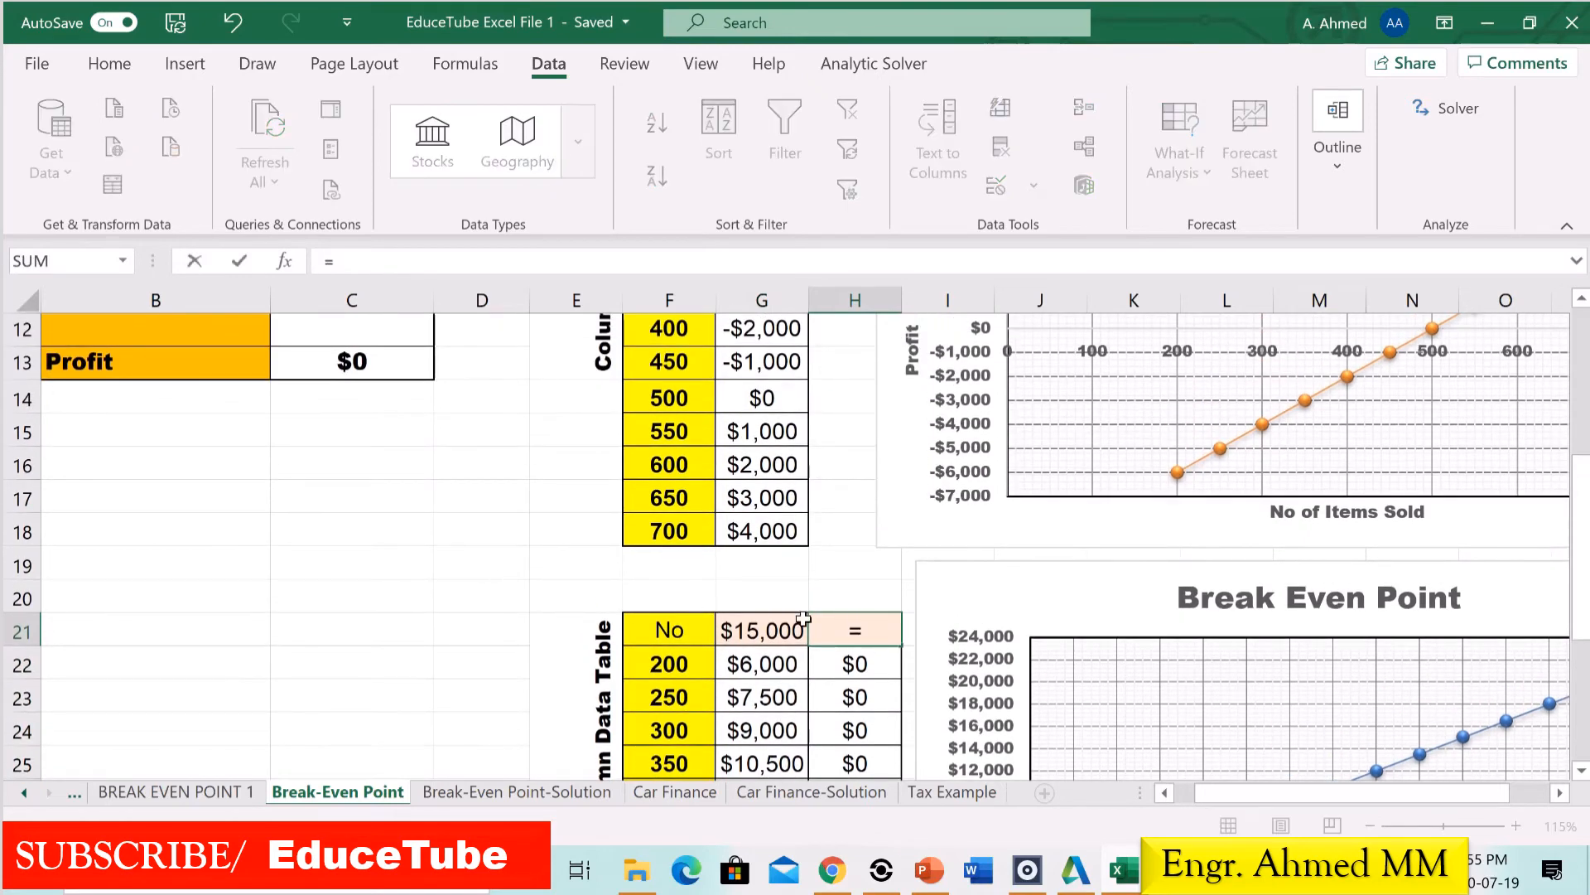
{"action": "scroll", "coordinate": [533, 632], "scroll_direction": "up", "scroll_amount": 2}
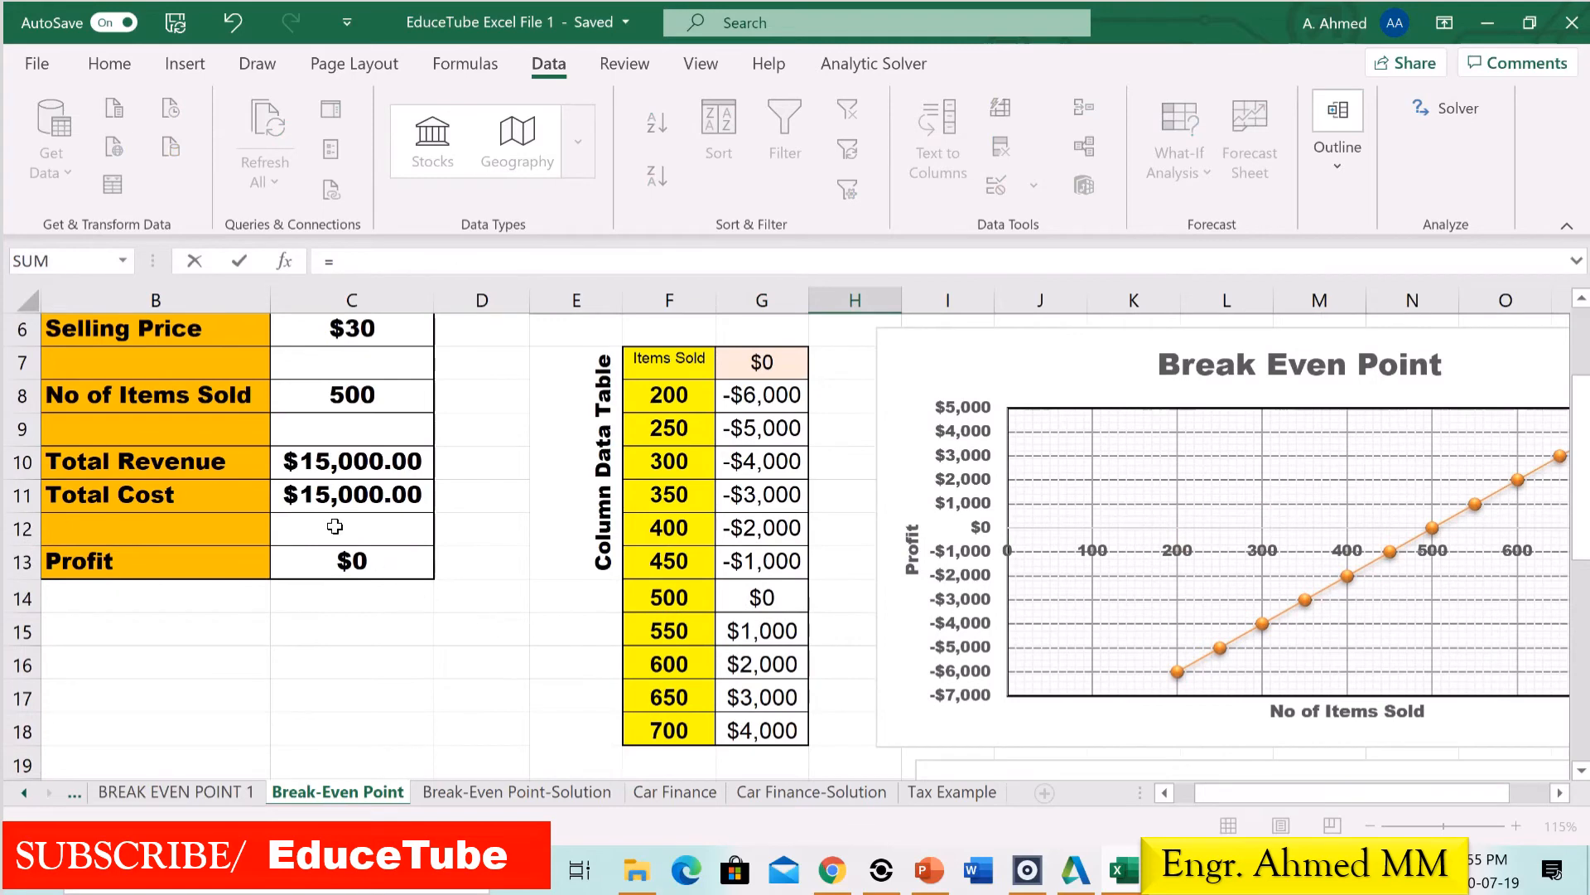
{"action": "left_click", "coordinate": [325, 498]}
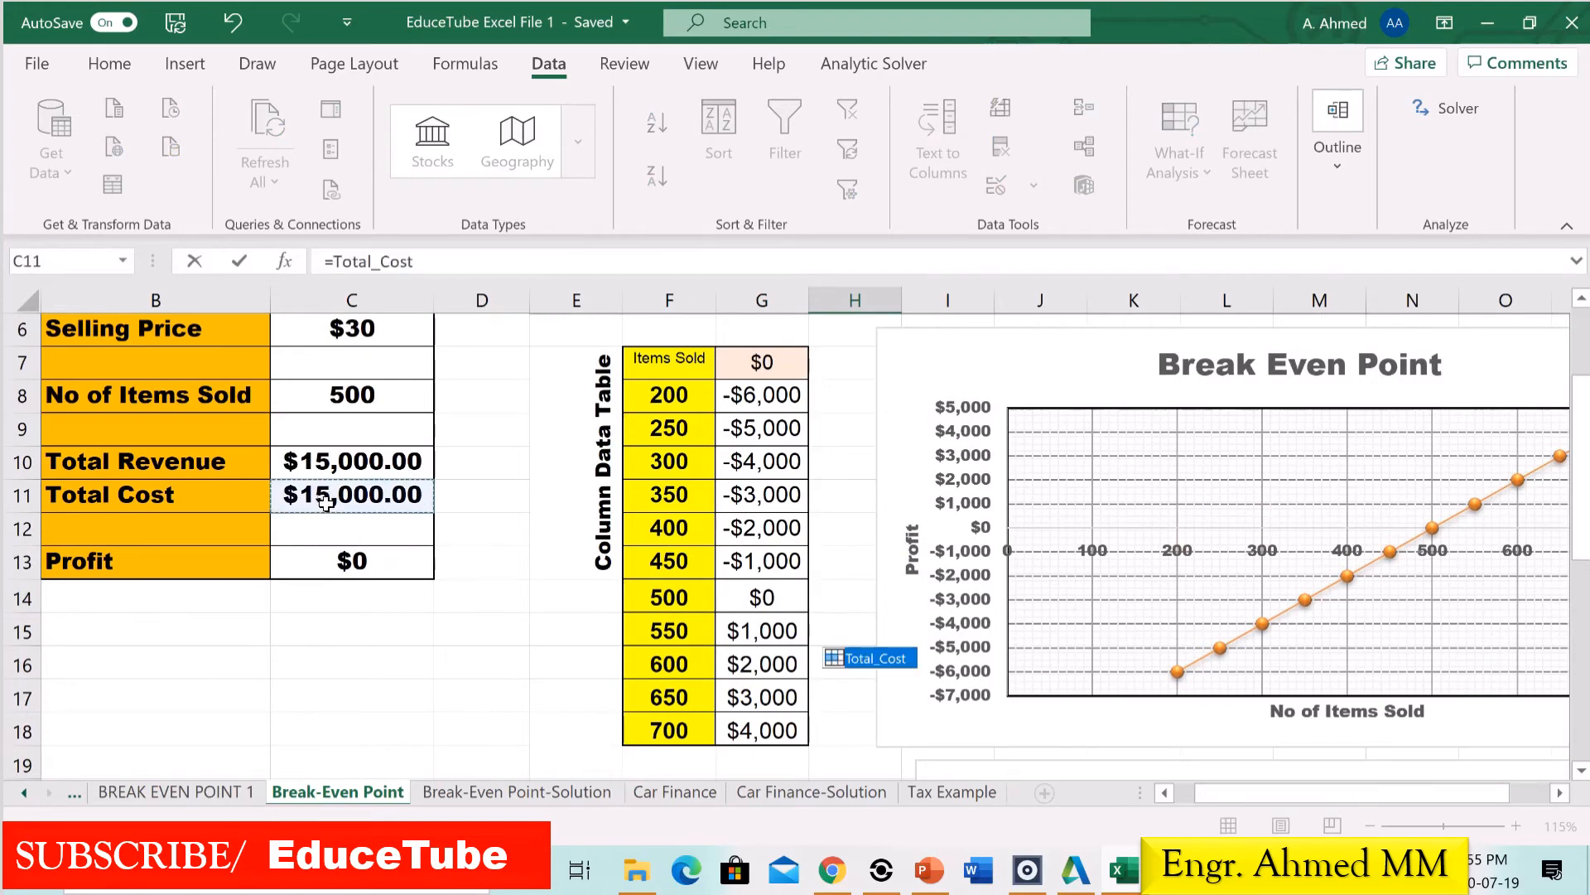
{"action": "scroll", "coordinate": [820, 661], "scroll_direction": "down", "scroll_amount": 2}
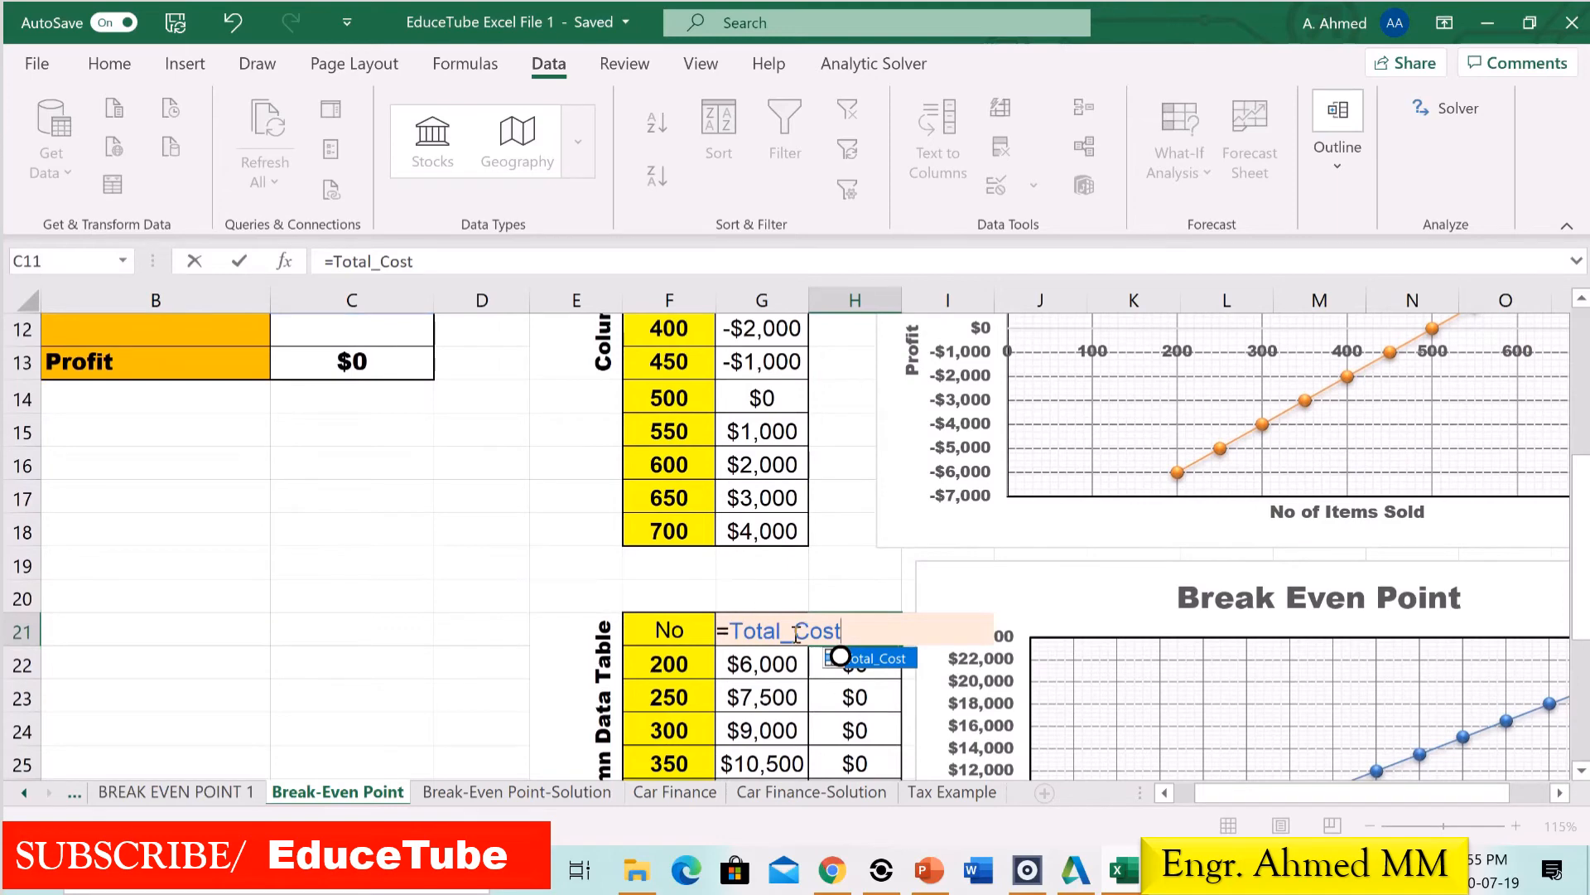
{"action": "key", "text": "Return"}
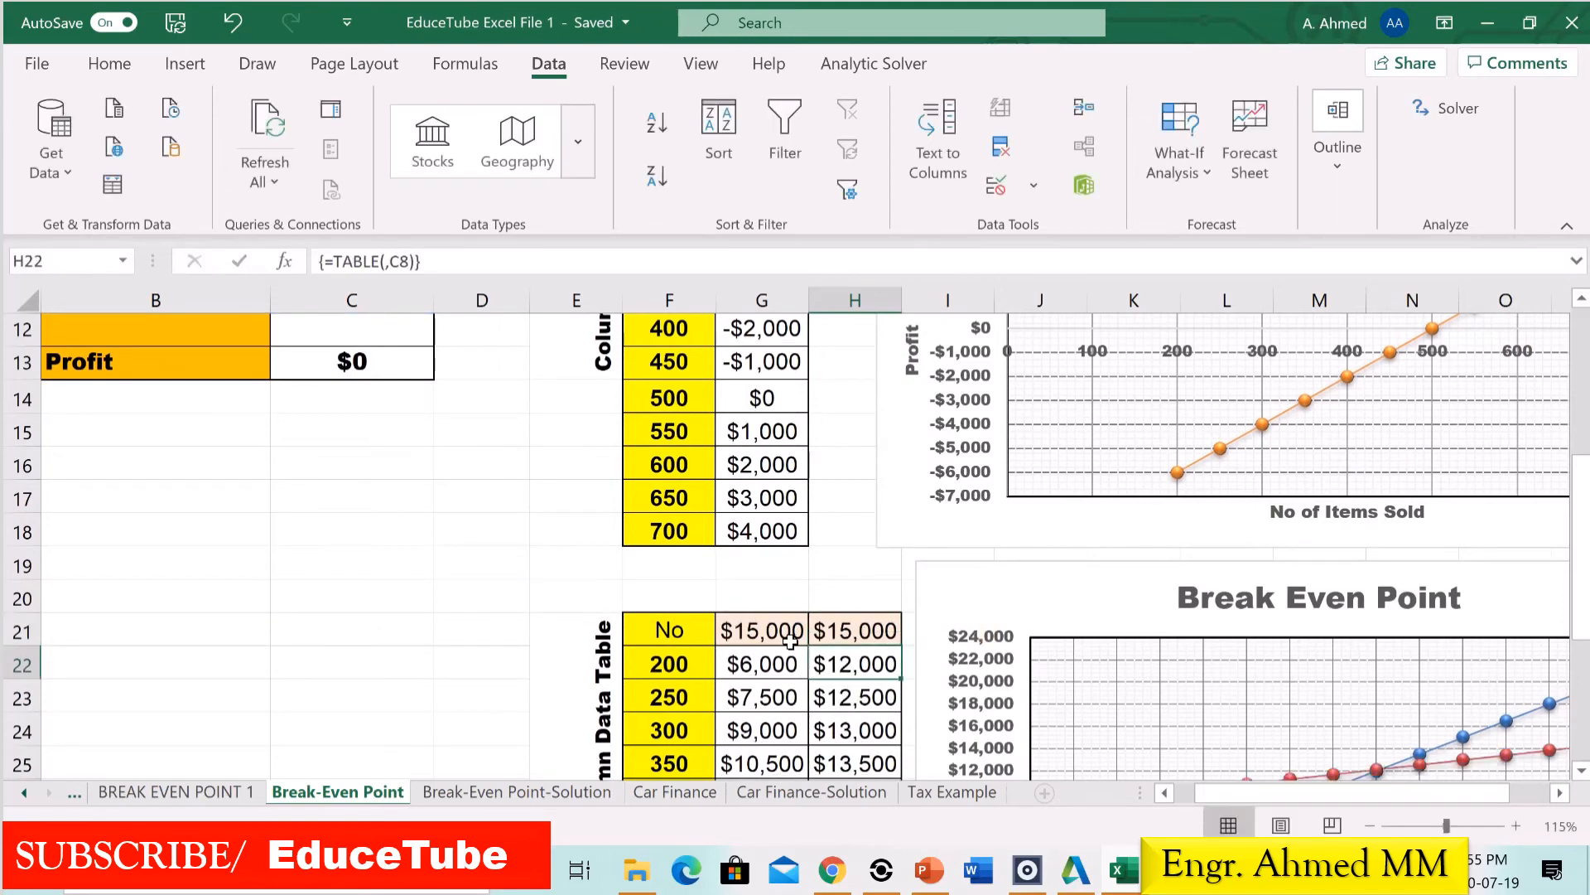
Clear the entire results range G22:H32 of the second column data table, keeping its header formulas.
{"action": "scroll", "coordinate": [932, 647], "scroll_direction": "down", "scroll_amount": 1}
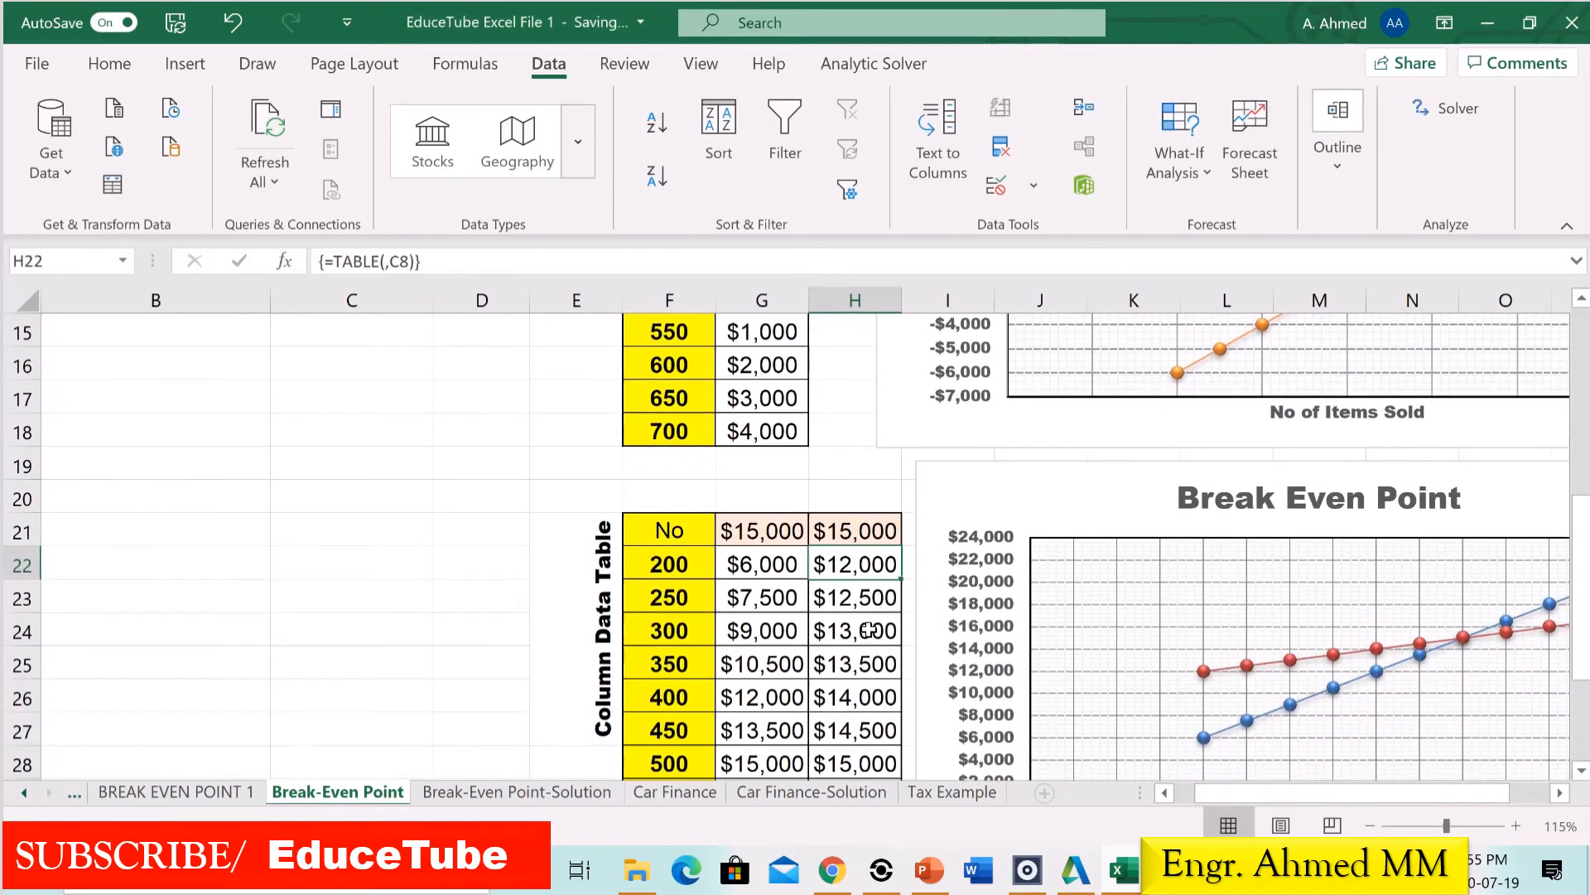
{"action": "scroll", "coordinate": [913, 562], "scroll_direction": "down", "scroll_amount": 1}
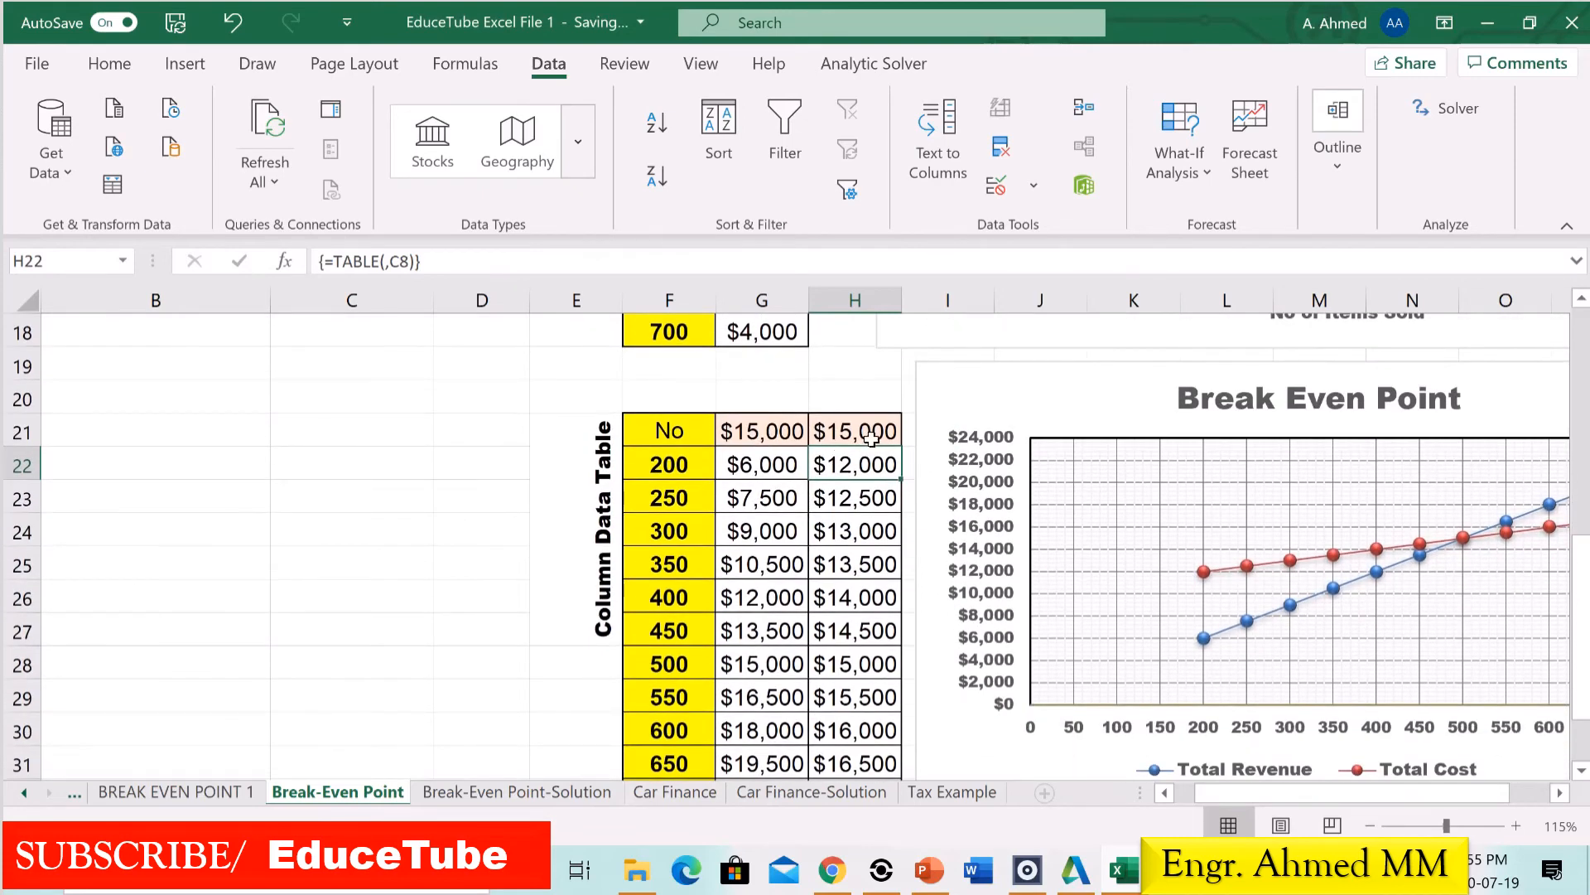
{"action": "scroll", "coordinate": [879, 597], "scroll_direction": "down", "scroll_amount": 1}
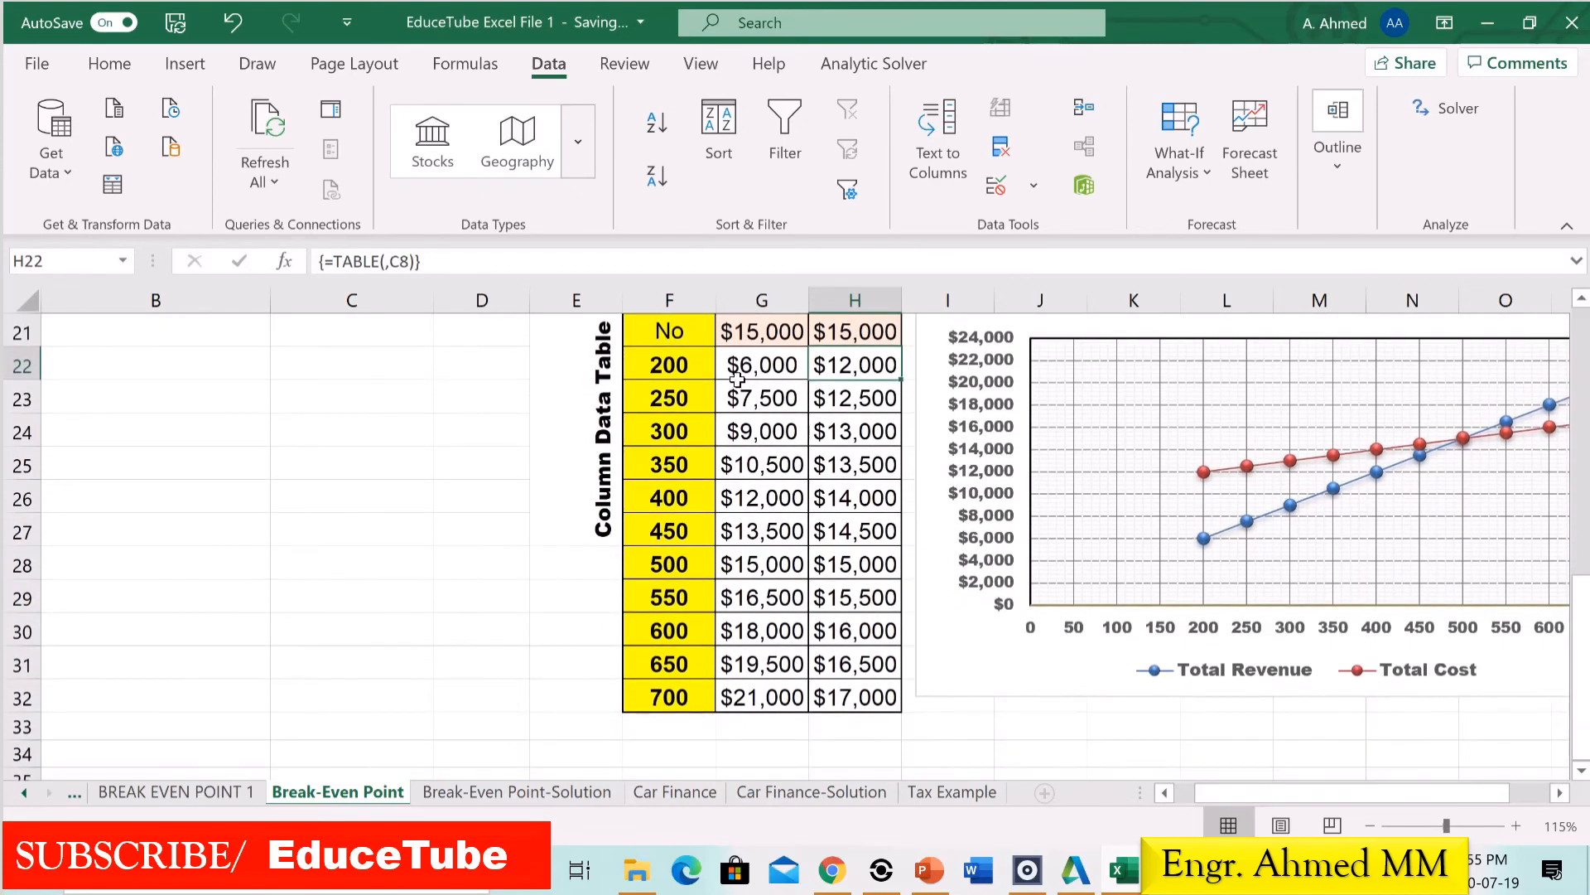
{"action": "left_click_drag", "start_coordinate": [731, 365], "coordinate": [854, 695]}
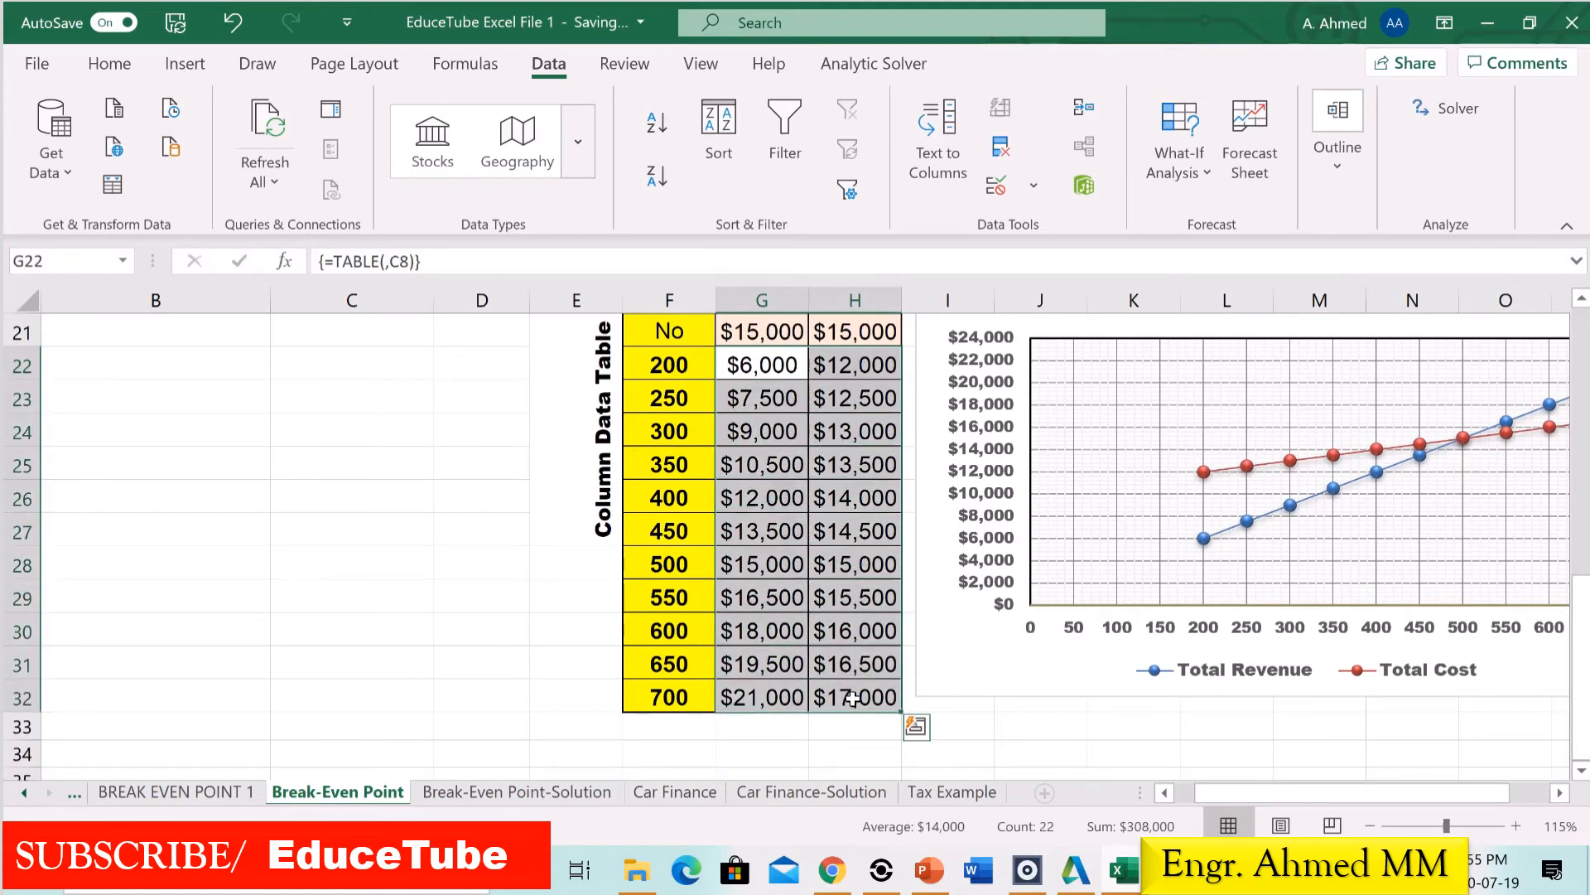
{"action": "key", "text": "Delete"}
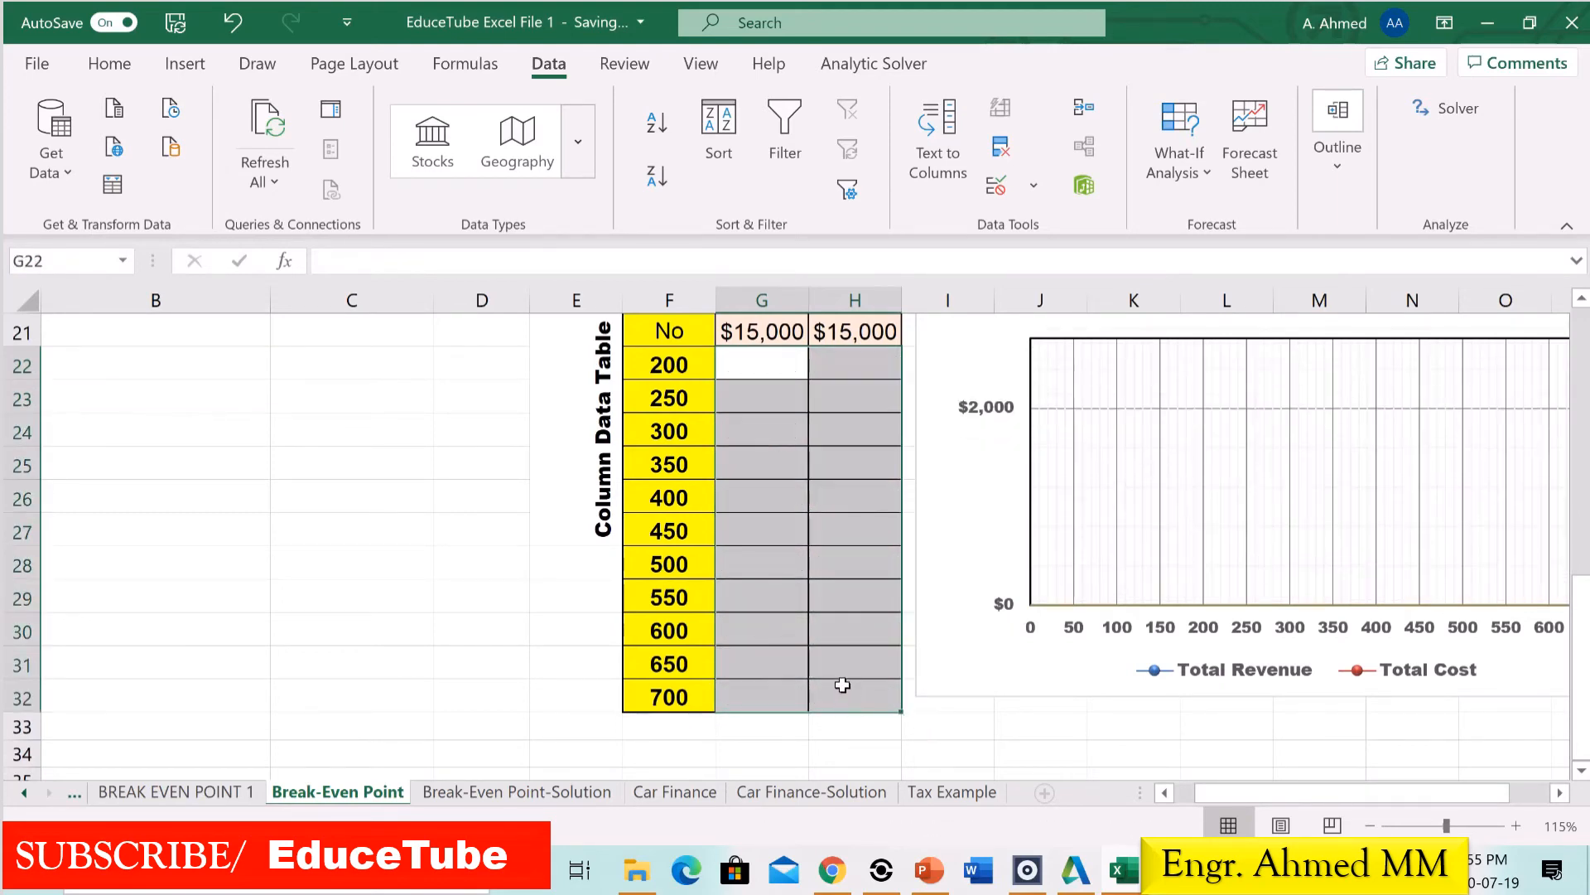